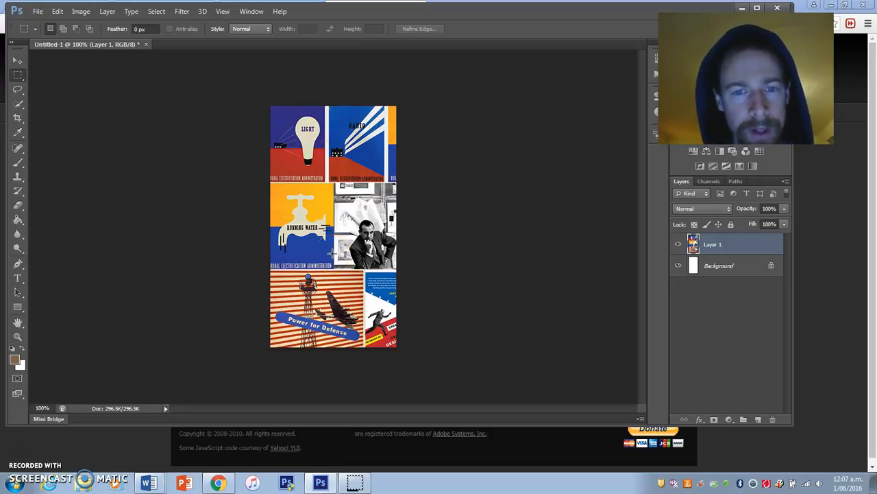
Switch to the ColorExplorer page in Chrome, try extracting 25 colors, and set the number of colors back to 10
click(218, 482)
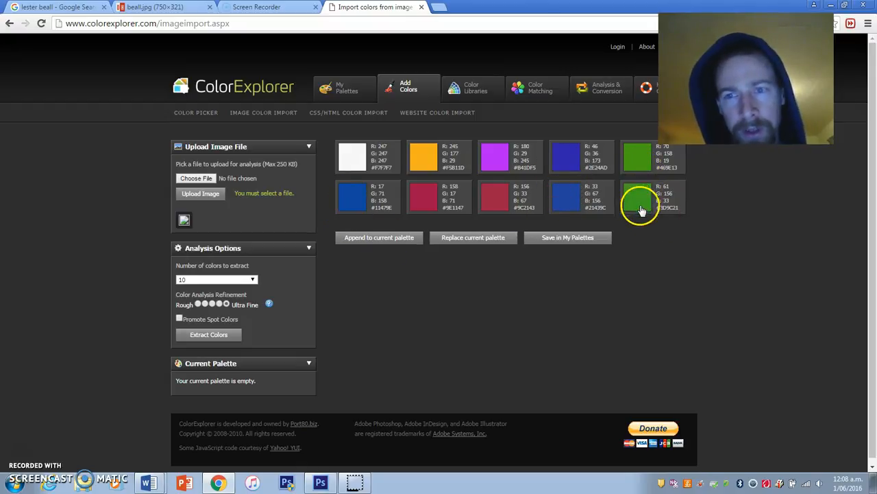
click(201, 281)
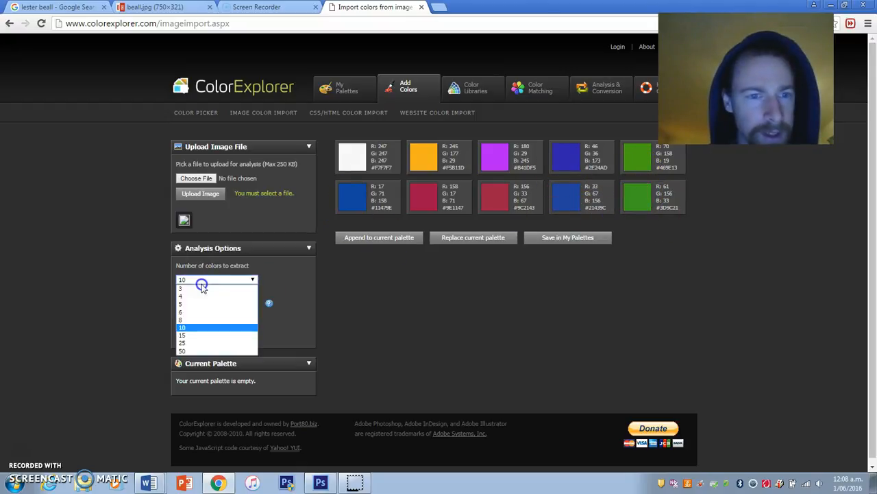
click(196, 343)
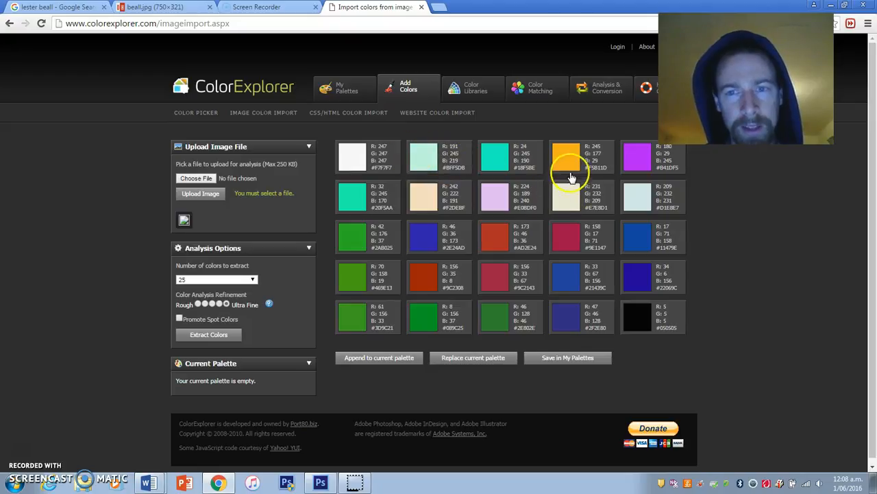
click(230, 279)
click(203, 333)
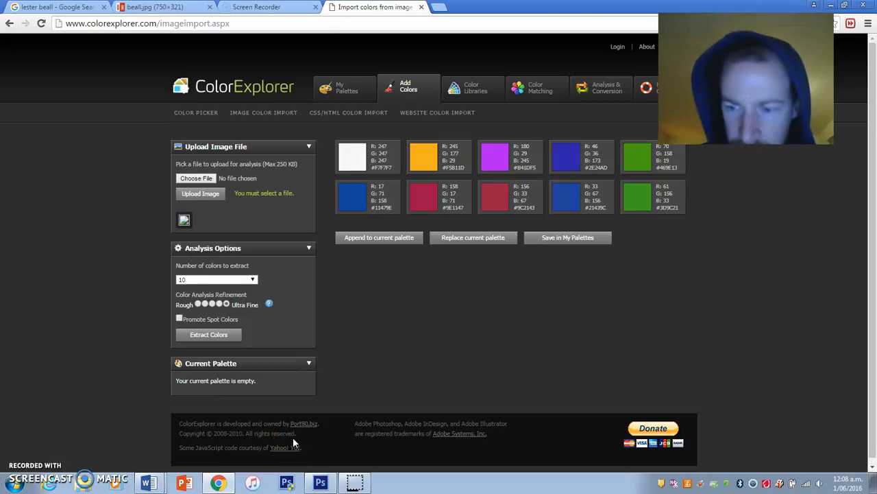
Return to Photoshop and close the open poster collage document without saving it
click(334, 485)
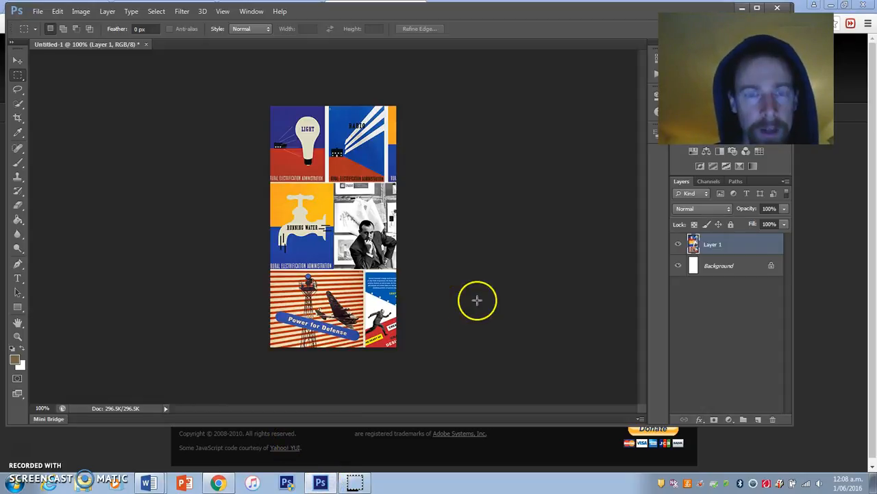
click(146, 44)
click(442, 188)
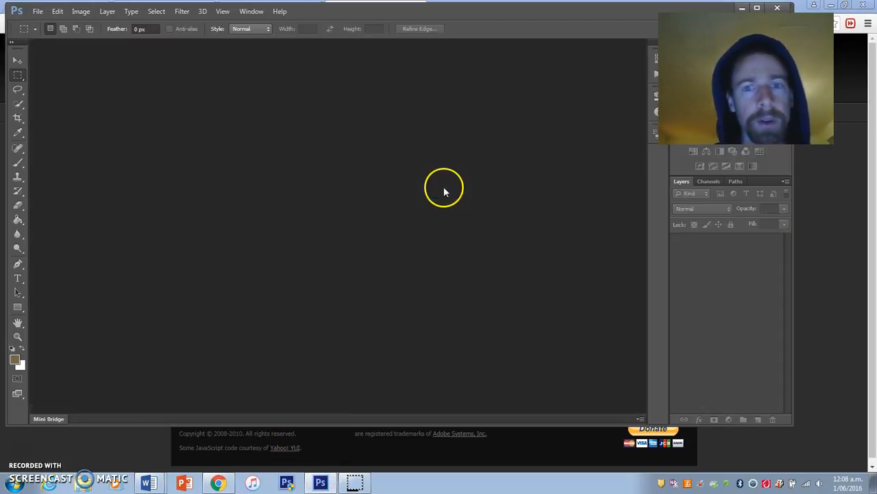
Create a new clipboard-sized document and paste the ColorExplorer screenshot into it
key(ctrl+n)
key(Return)
key(ctrl+v)
Cut the ten color swatches out of the screenshot and paste them into a new clipboard-sized document
drag(249, 153, 499, 209)
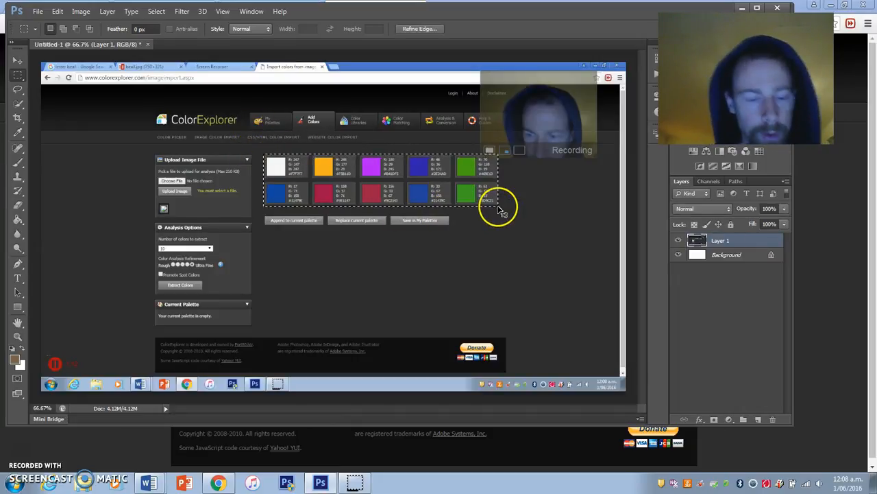
key(Delete)
key(ctrl+n)
key(Return)
key(ctrl+v)
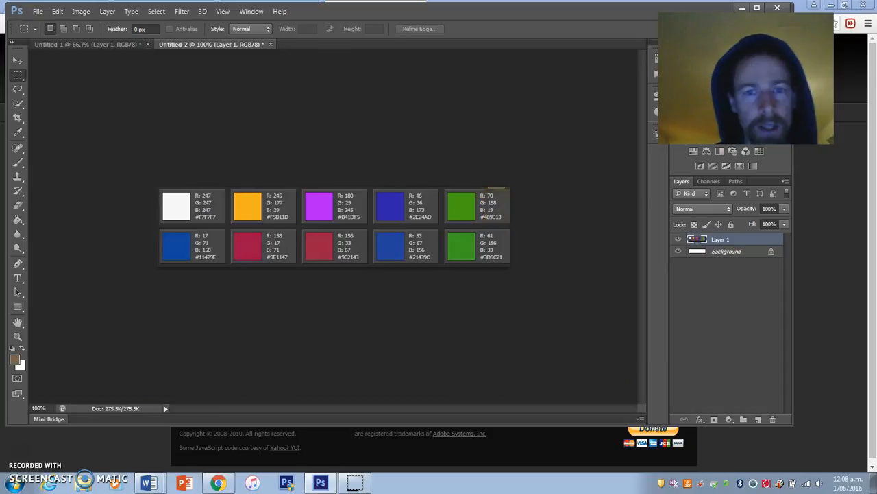
Close the full screenshot document without saving its changes
click(119, 44)
click(147, 44)
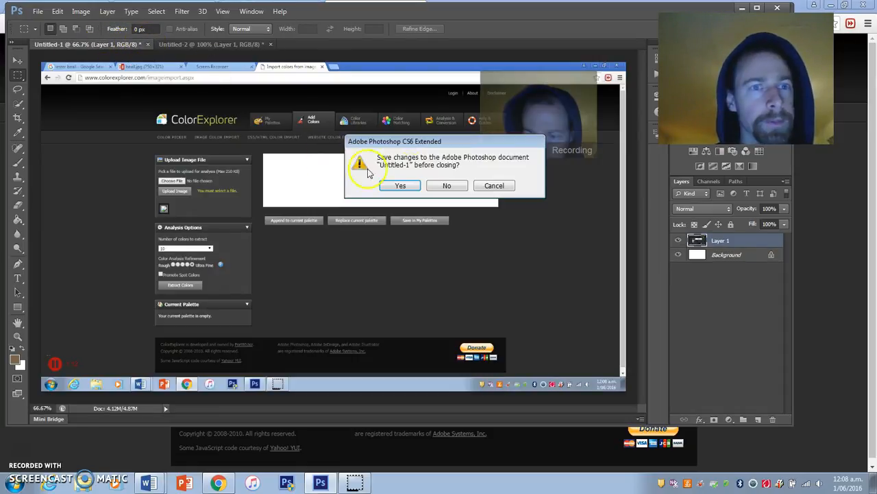
click(458, 187)
Open the goldensection JPEG image from the Desktop
click(38, 11)
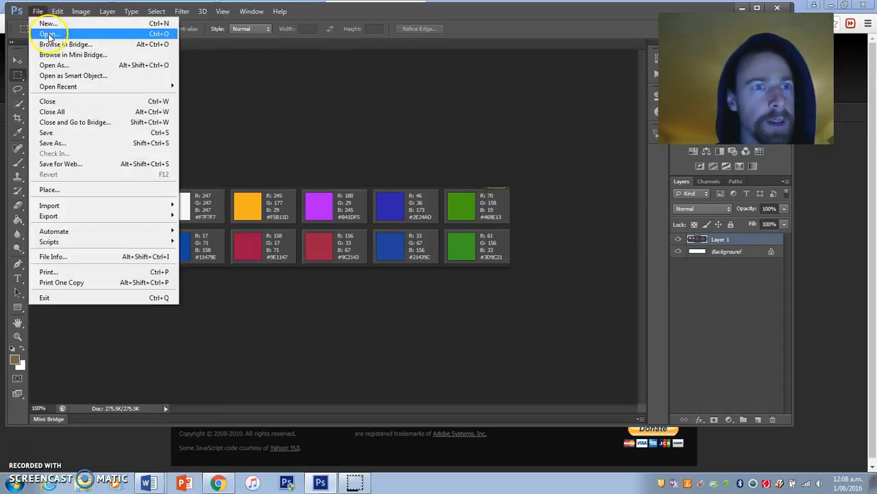
click(41, 33)
drag(579, 145, 588, 274)
click(405, 239)
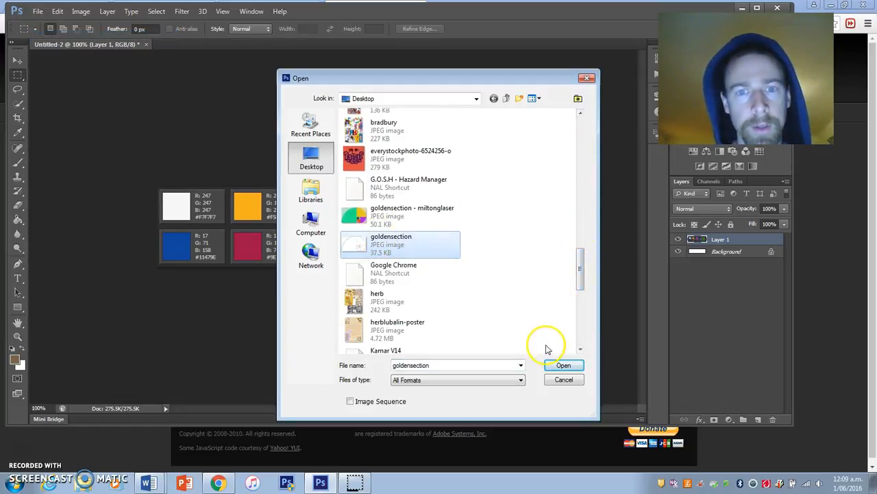
click(560, 363)
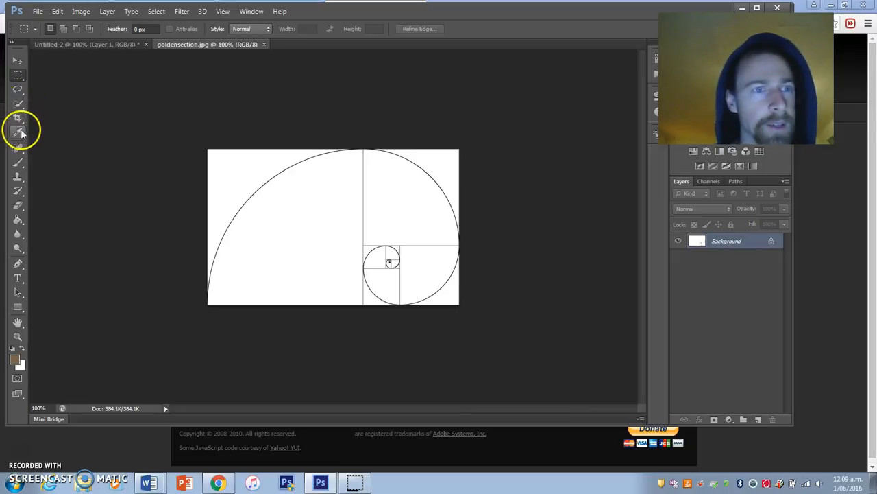
Sample orange #F5B11D from the swatch document and fill the largest quarter-circle of the golden section with it
click(18, 132)
click(134, 47)
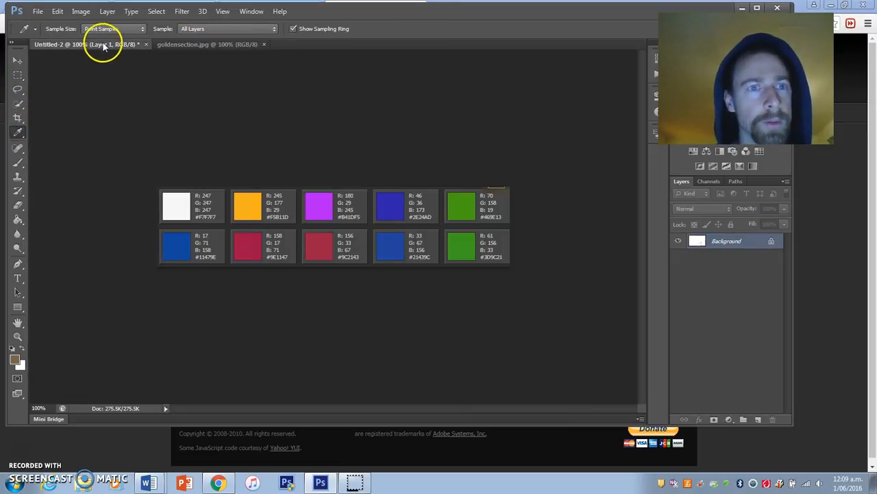
click(253, 205)
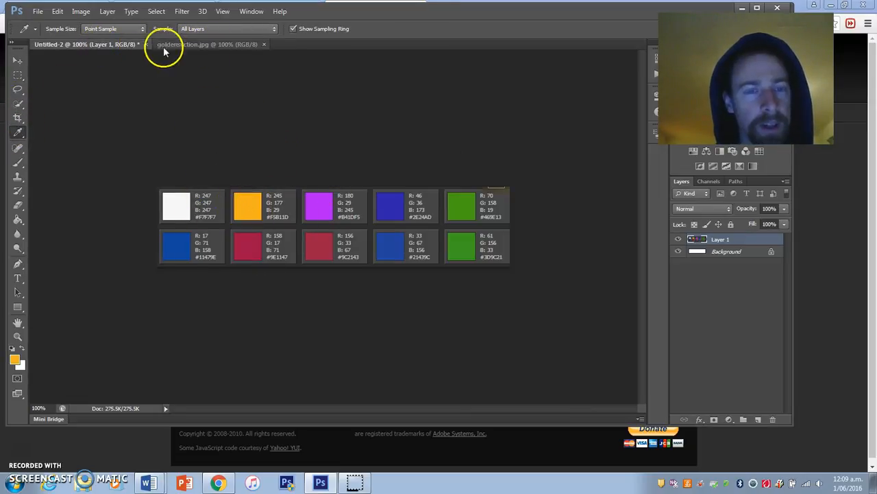
click(196, 45)
click(18, 218)
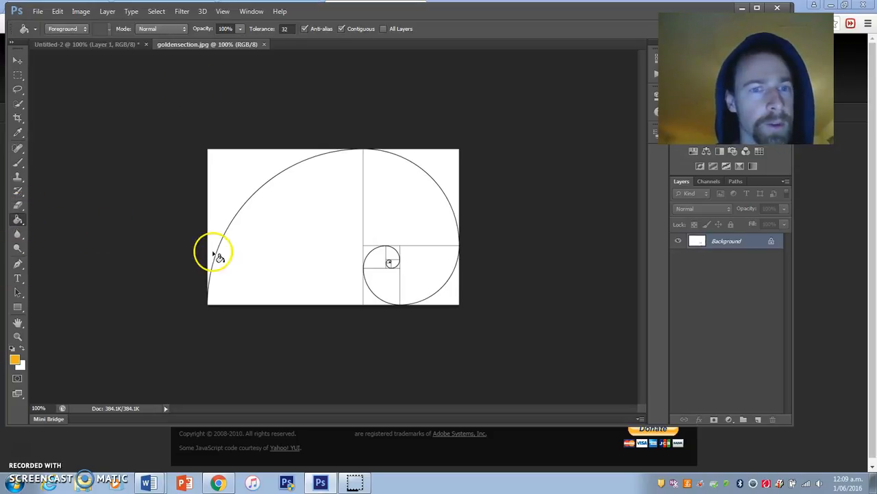
click(267, 260)
Sample indigo #2E24AD from the swatches and fill the corner outside the golden section's largest arc
click(137, 44)
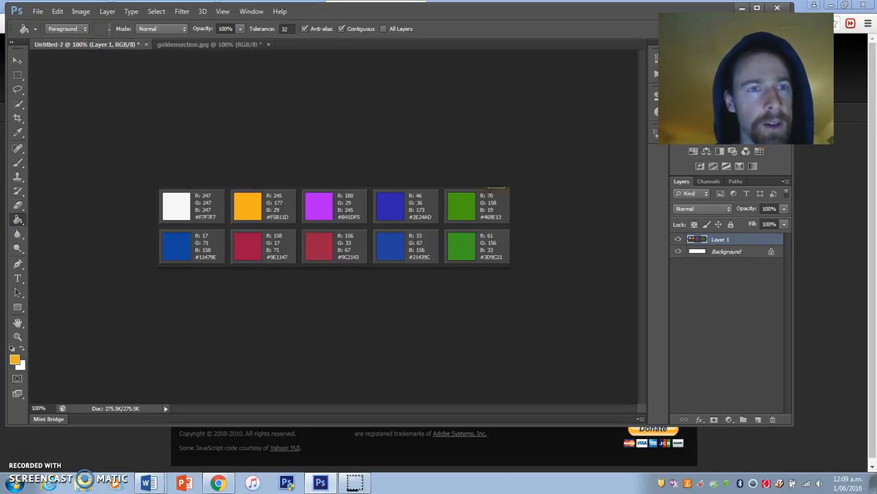
click(18, 132)
click(390, 203)
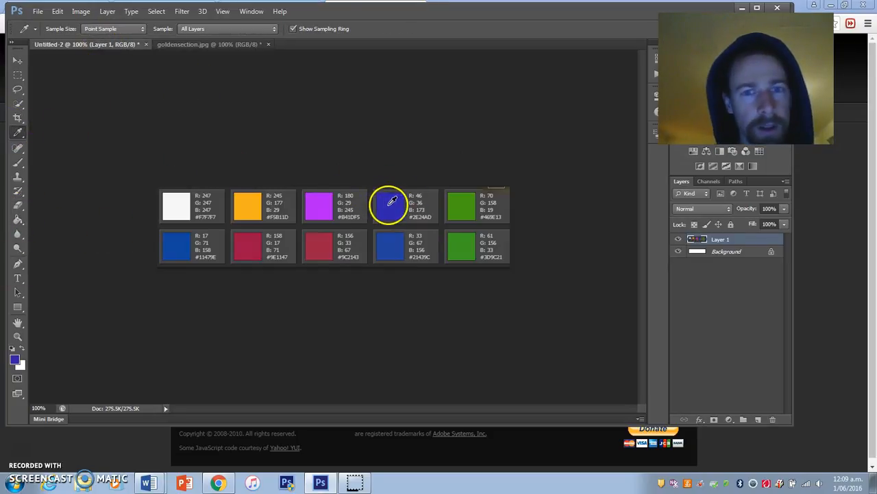
click(179, 44)
click(18, 219)
click(264, 174)
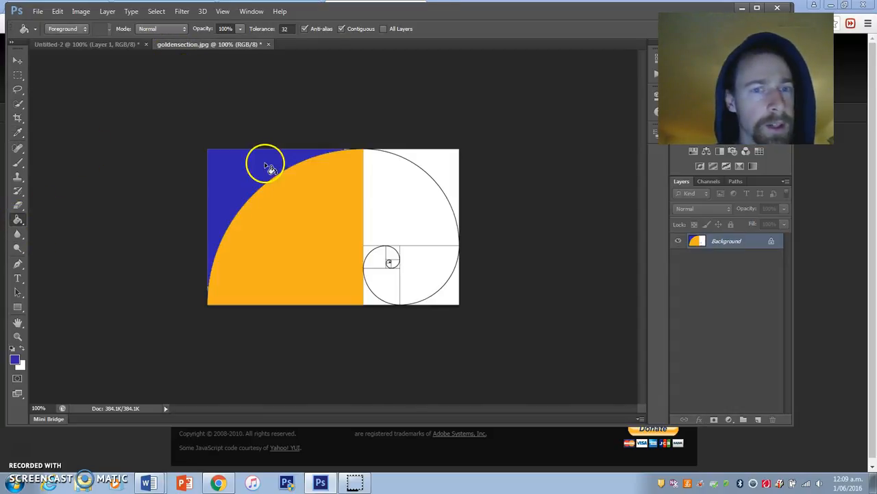
Sample red #9C2143 from the swatches and fill the golden section's second-largest quarter-circle with it
click(110, 45)
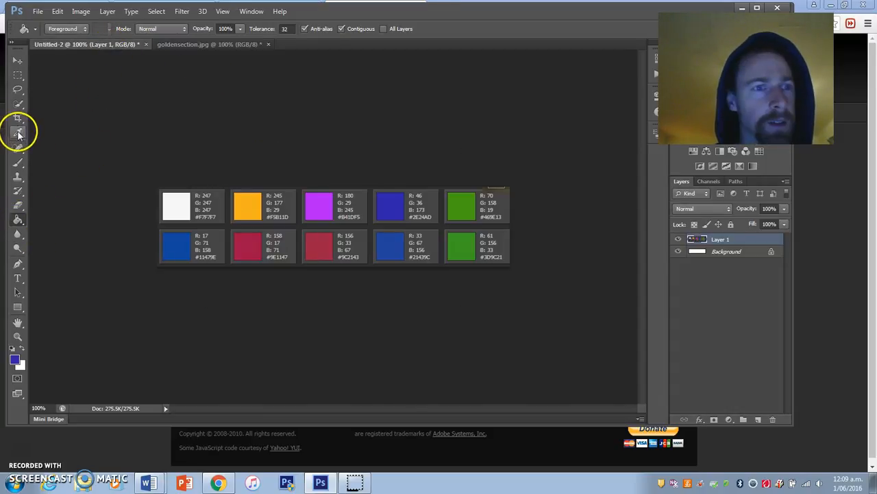
click(18, 131)
click(314, 255)
click(218, 45)
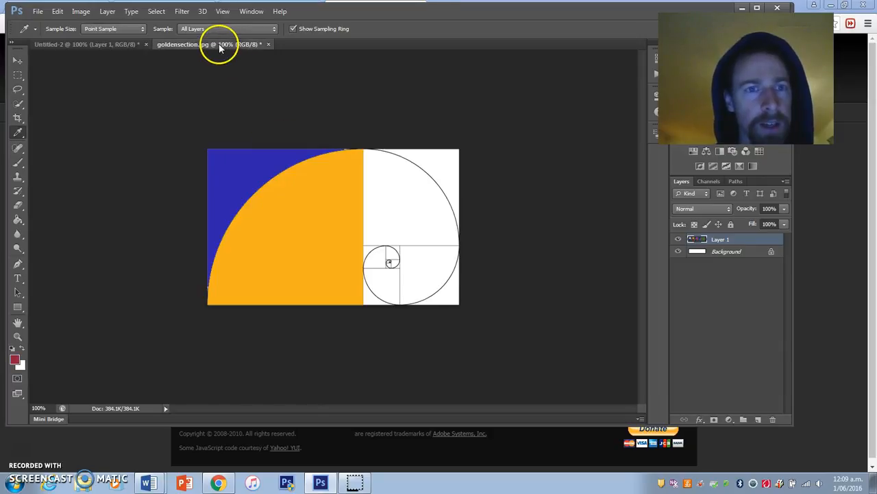
click(18, 220)
click(408, 185)
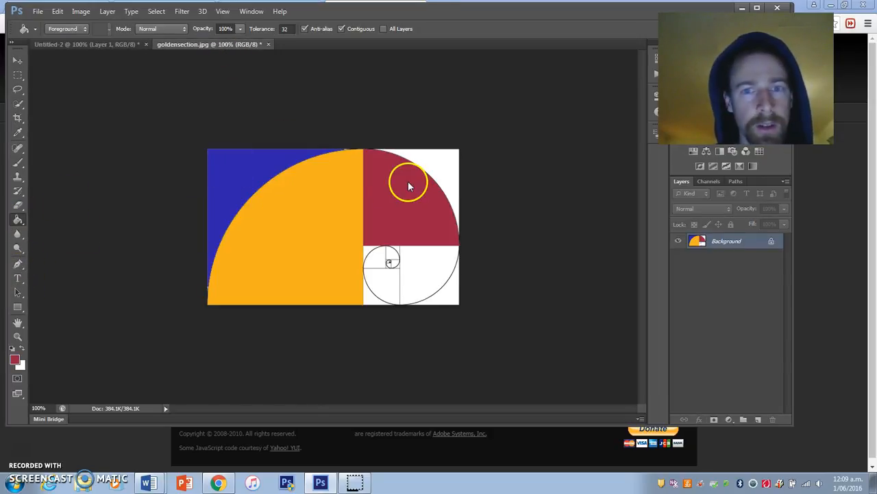
Sample green #469E13 from the swatches and use the Paint Bucket to fill a small quarter-circle of the spiral
click(113, 43)
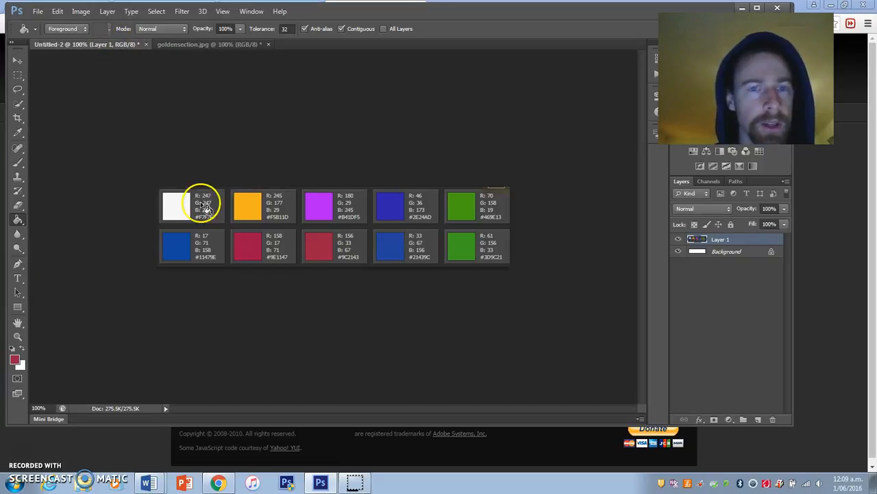
click(19, 132)
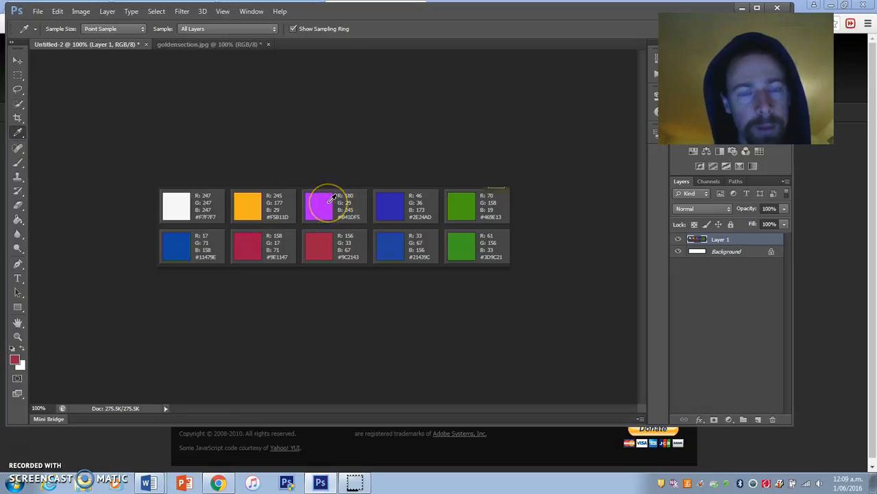
click(471, 199)
click(172, 43)
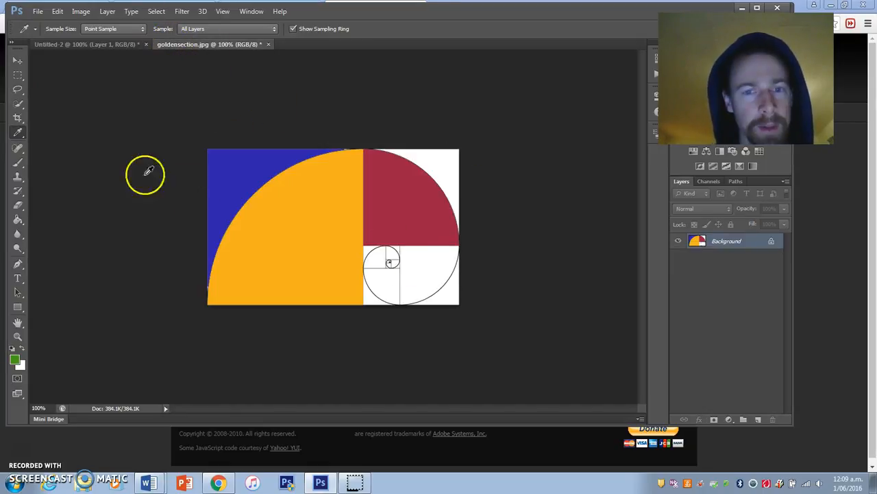
click(18, 219)
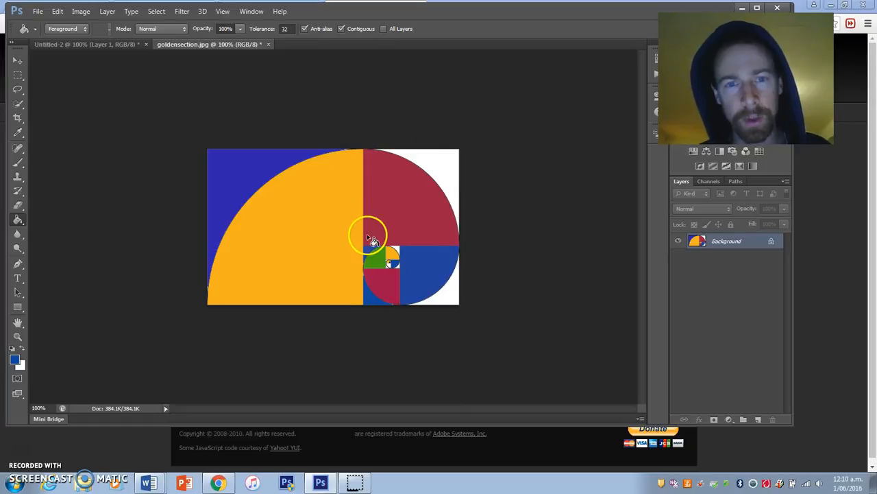
Create a new A3 document from the International Paper preset, 297 by 420 mm at 300 pixels/inch
click(38, 11)
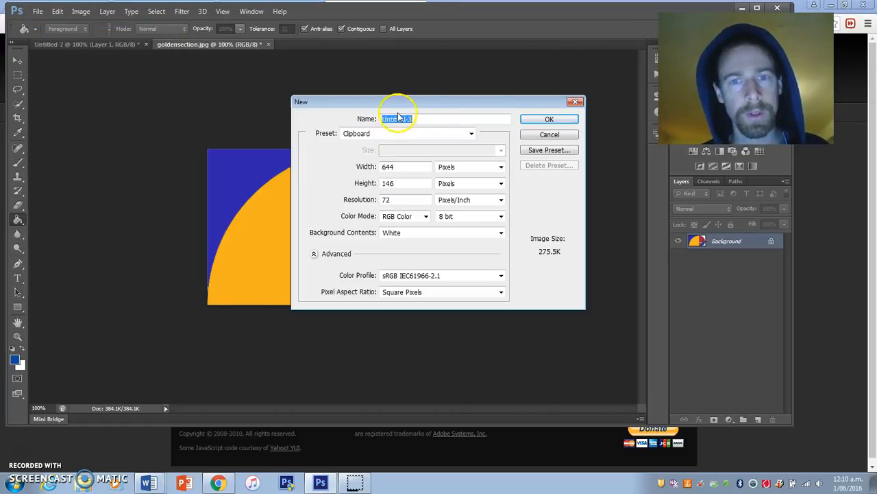
click(405, 133)
click(411, 171)
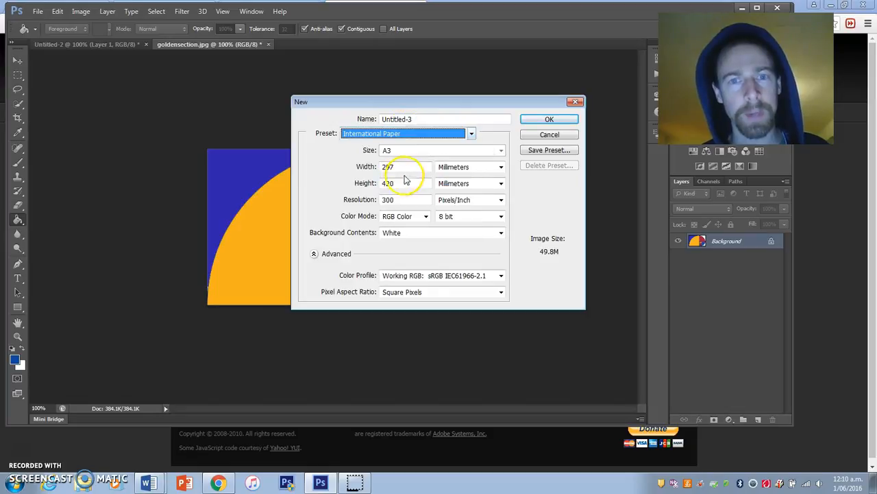
click(533, 120)
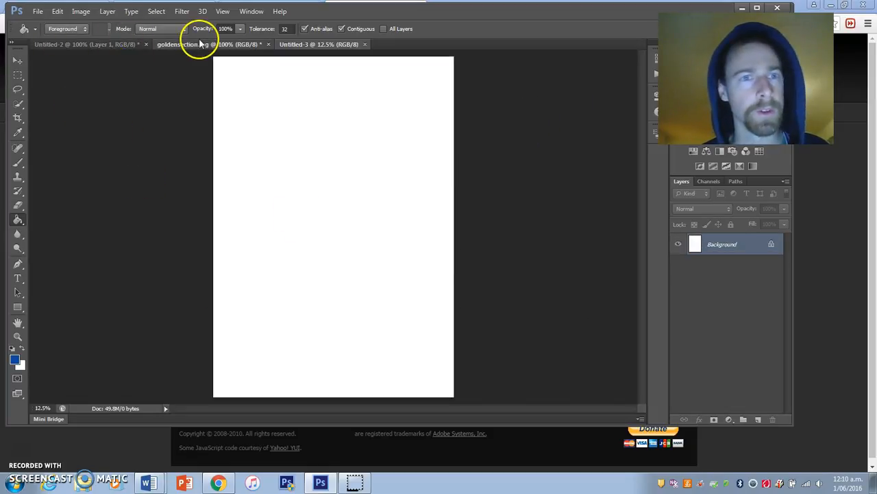
Convert the locked background of goldensection.jpg into a regular layer named Layer 0
click(200, 44)
click(18, 60)
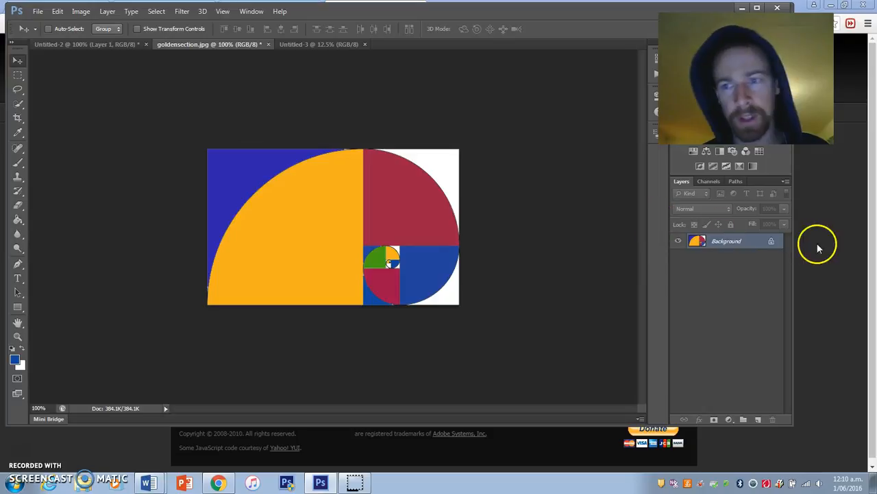
double_click(771, 245)
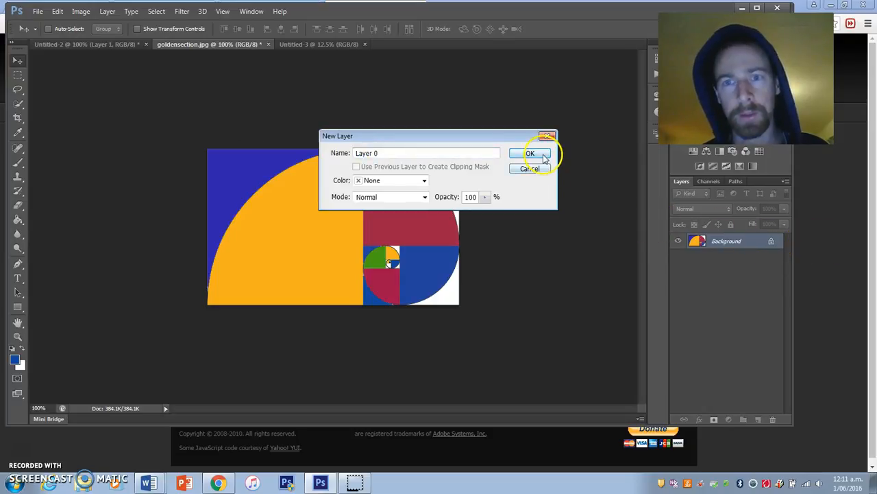
click(545, 158)
Copy the colored spiral onto the A3 page, scale it to about 213%, and place it near the page's bottom centre
drag(364, 196, 365, 340)
key(ctrl+t)
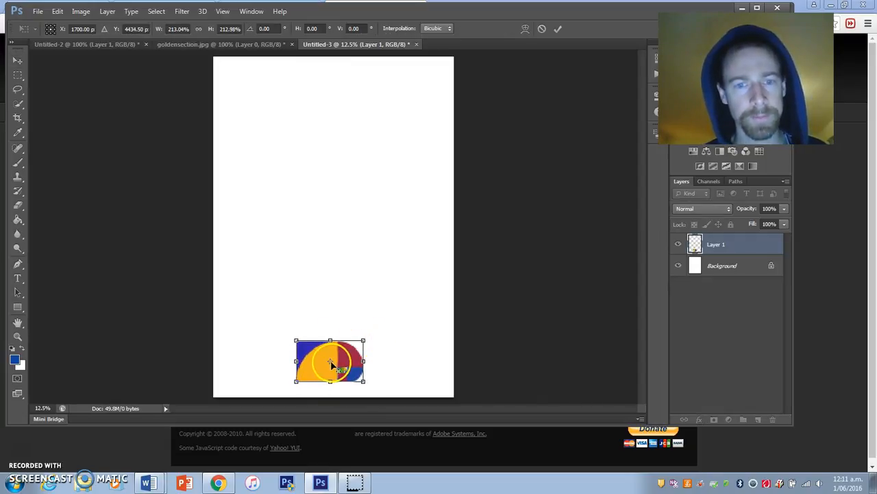
key(Return)
drag(318, 357, 321, 364)
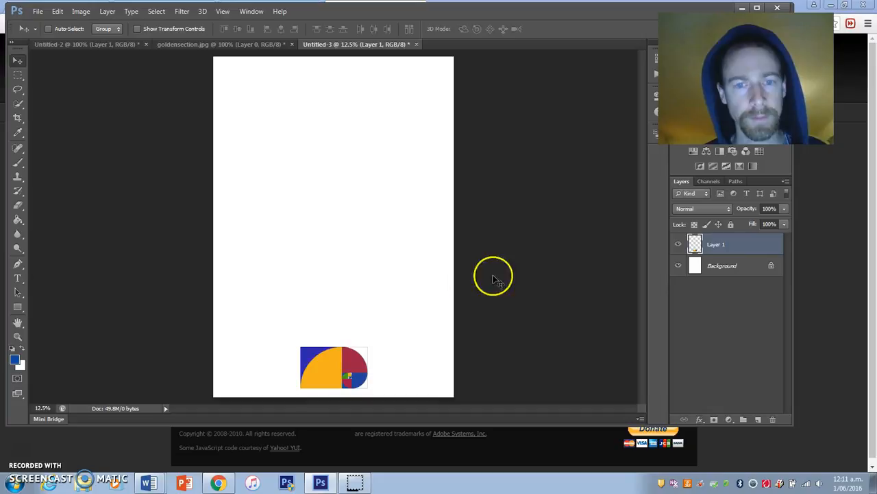
Convert the A3 document's locked background into a regular layer named Layer 0
click(770, 264)
double_click(772, 267)
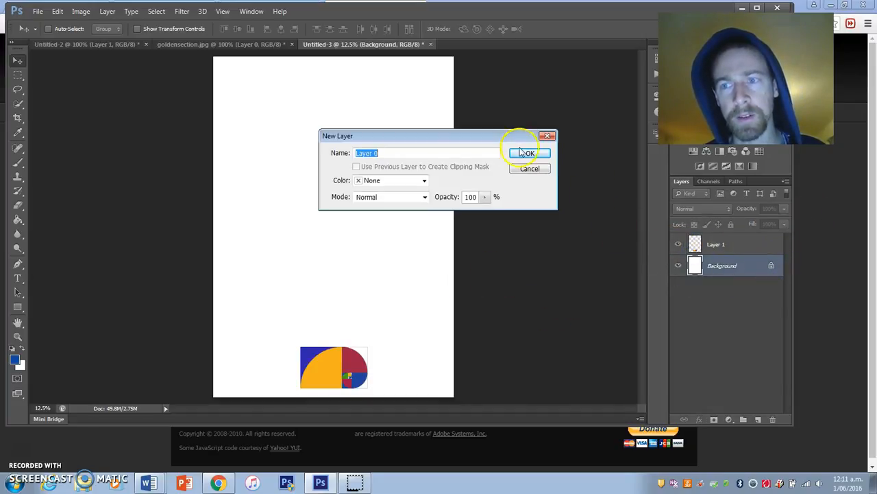
click(525, 152)
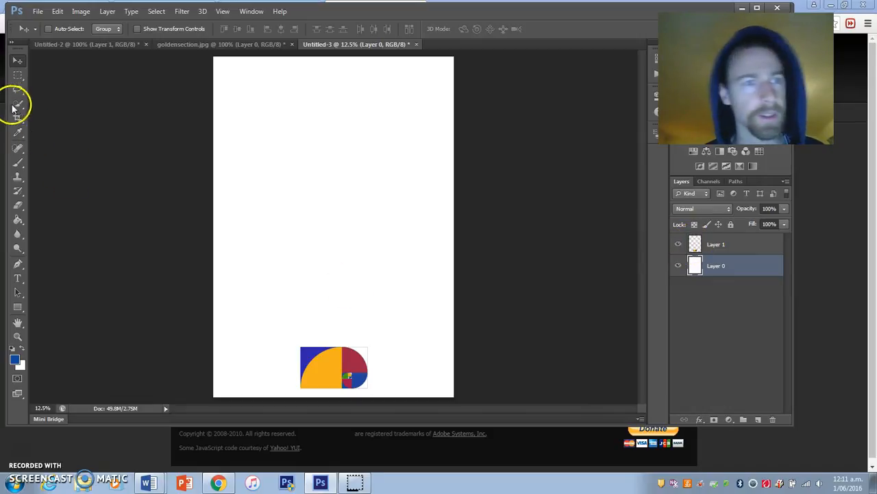
Fill Layer 0 with the off-white #F7F7F7 sampled from the extracted palette, hiding the spiral layer during the fill
click(17, 133)
click(76, 44)
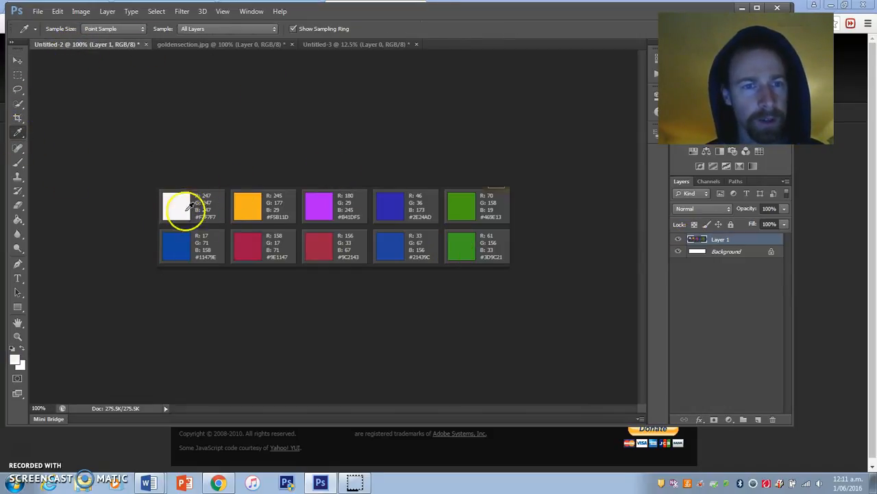
click(328, 43)
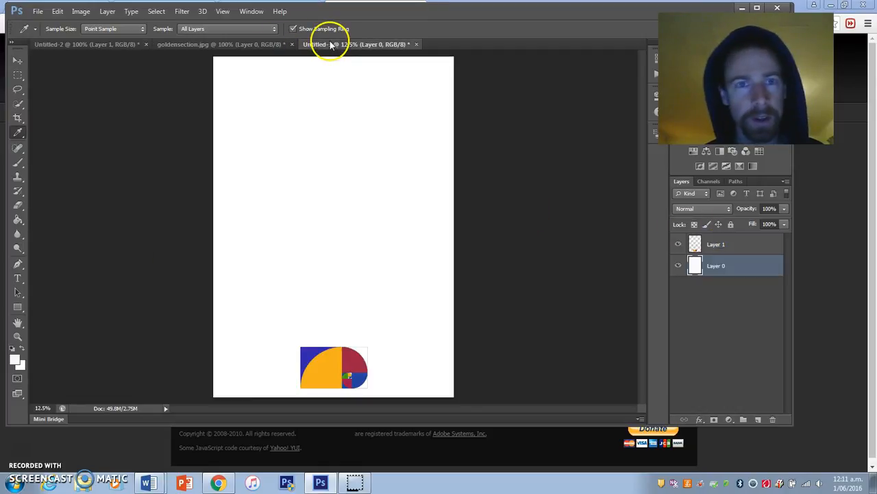
click(18, 220)
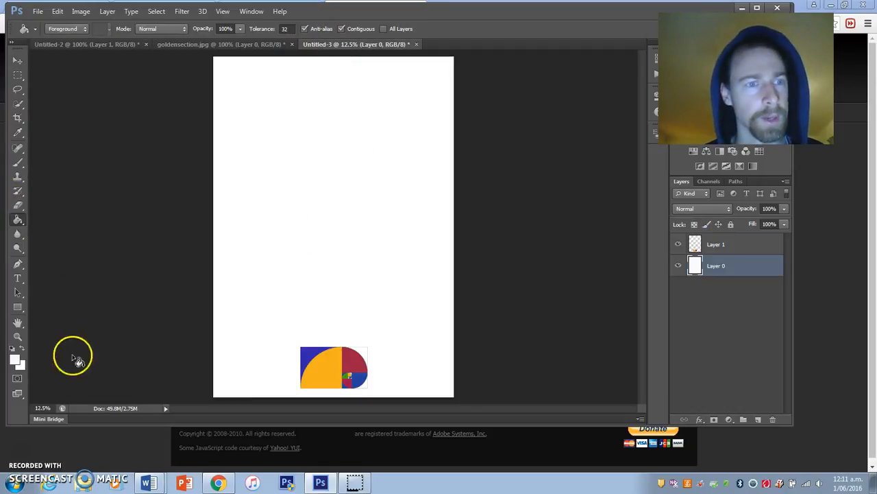
click(679, 244)
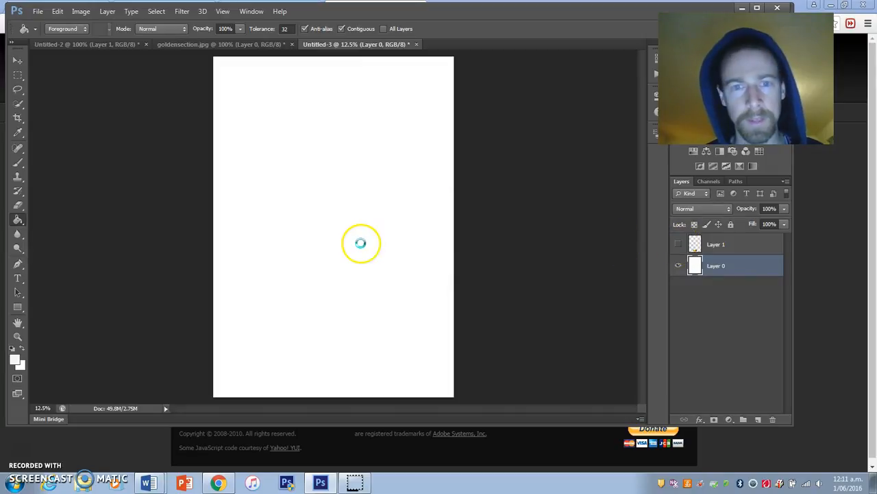
click(679, 244)
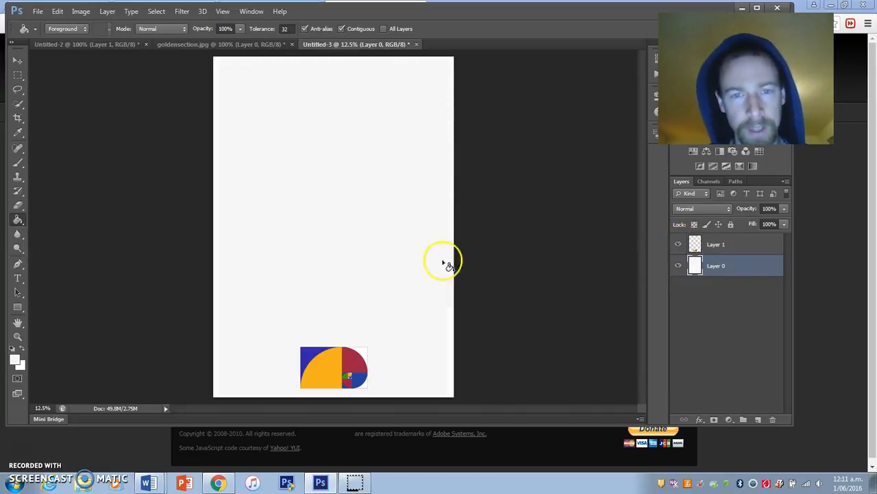
Choose a pale cream foreground color around #eeedcb and fill Layer 0 with it, hiding the spiral layer during the fill
click(15, 359)
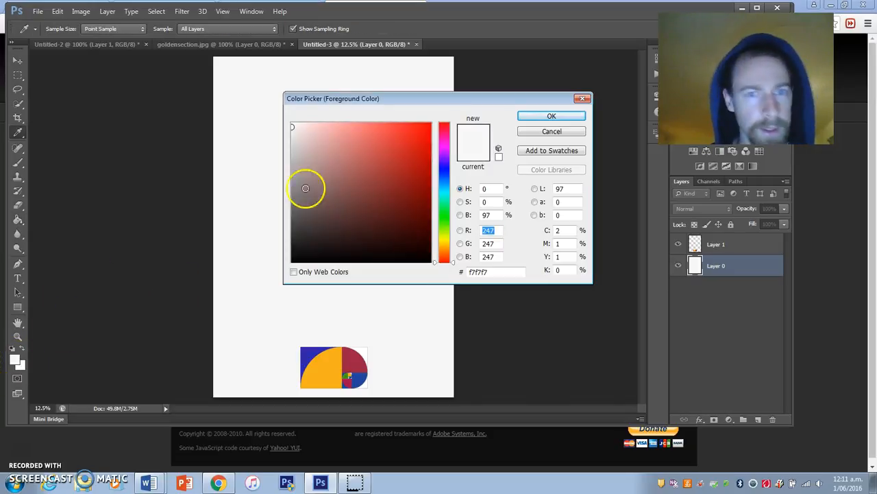
drag(295, 132, 302, 145)
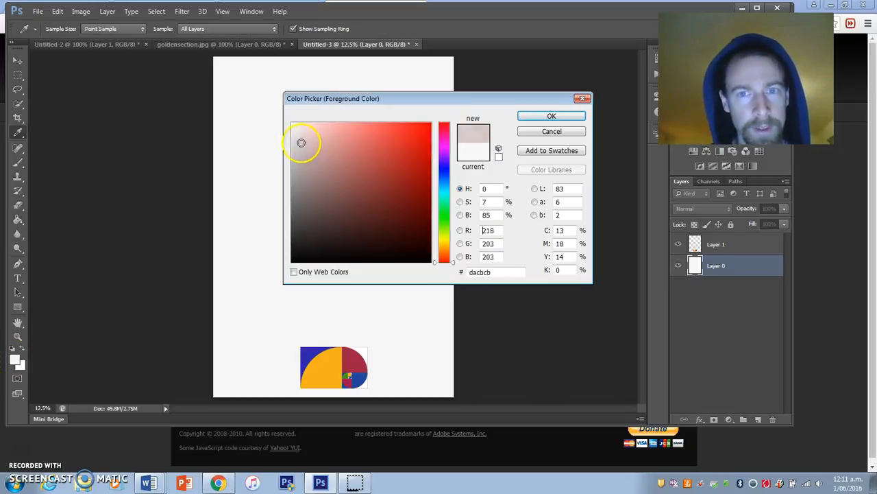
drag(453, 261, 451, 246)
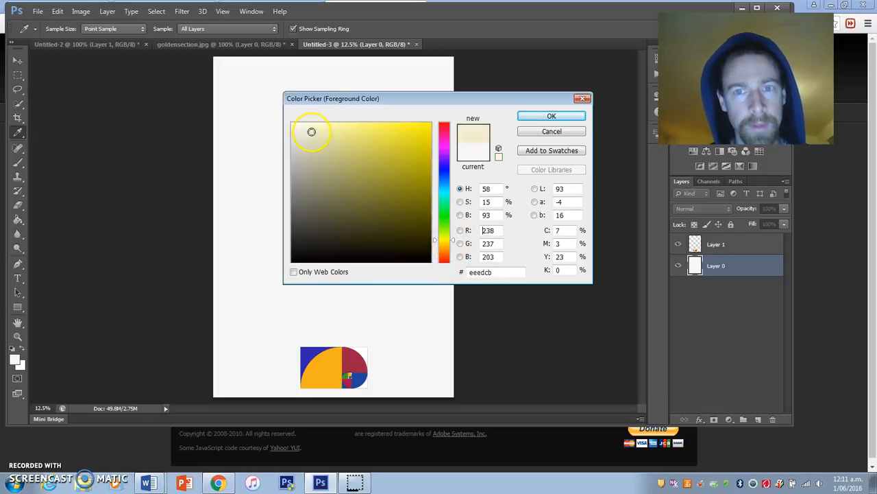
click(551, 116)
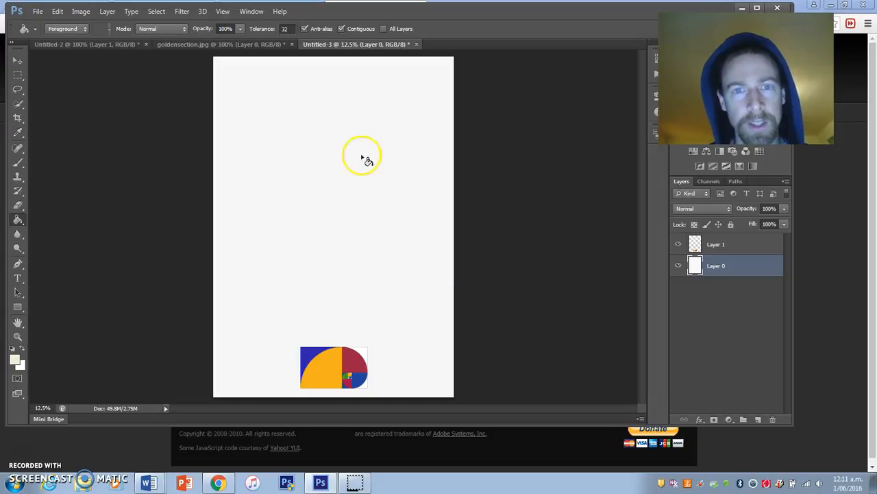
click(679, 244)
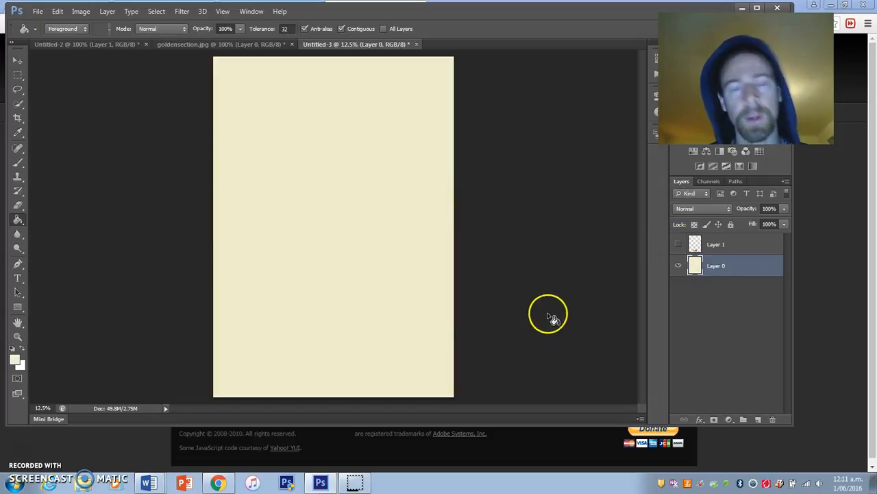
click(678, 245)
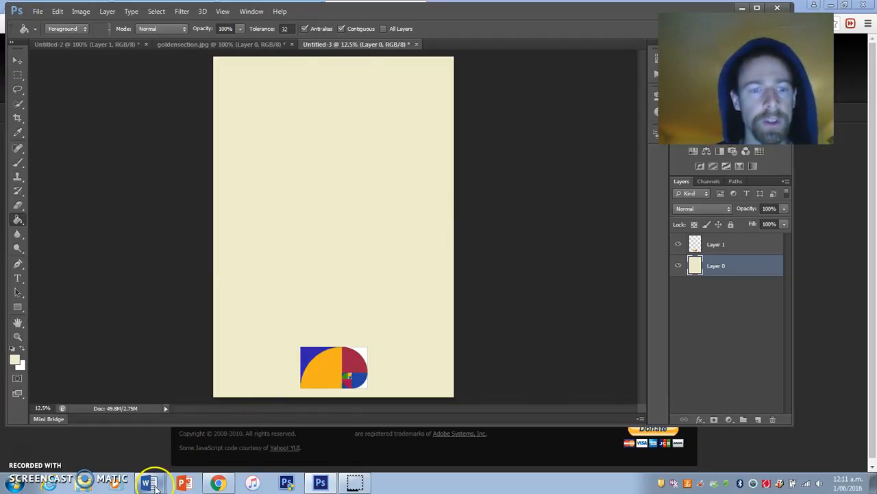
Switch to the fonts document in Word and delete the Reisenberg entry from the Lester Beall font list
mouse_move(148, 482)
click(156, 441)
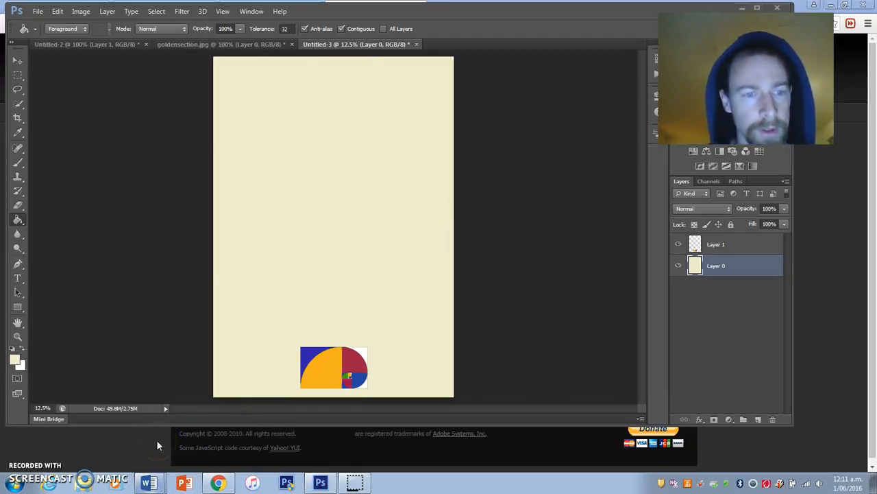
drag(268, 185, 421, 363)
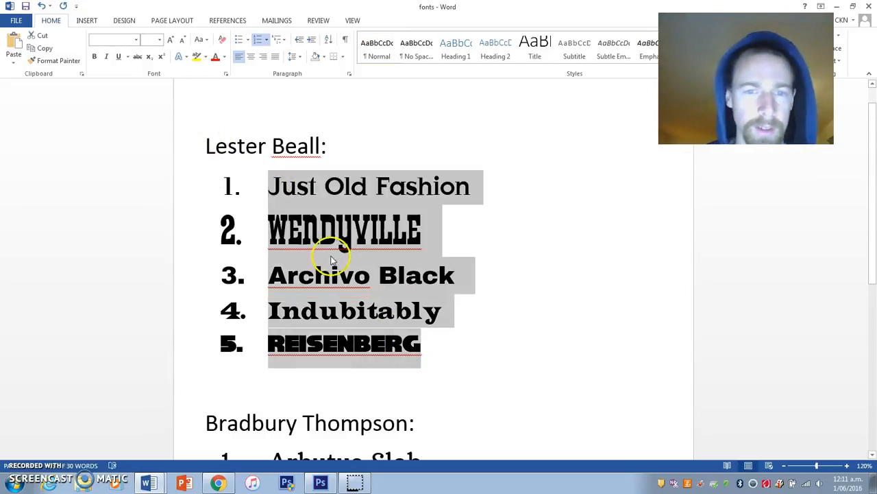
click(420, 337)
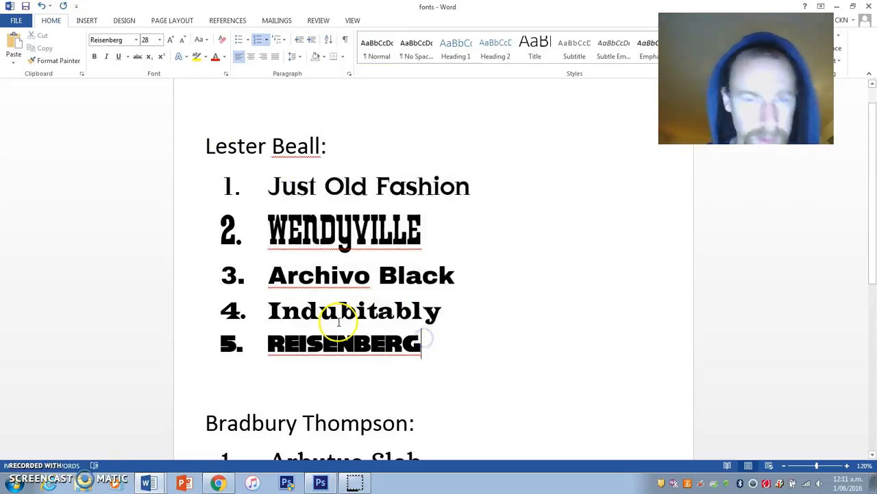
click(196, 328)
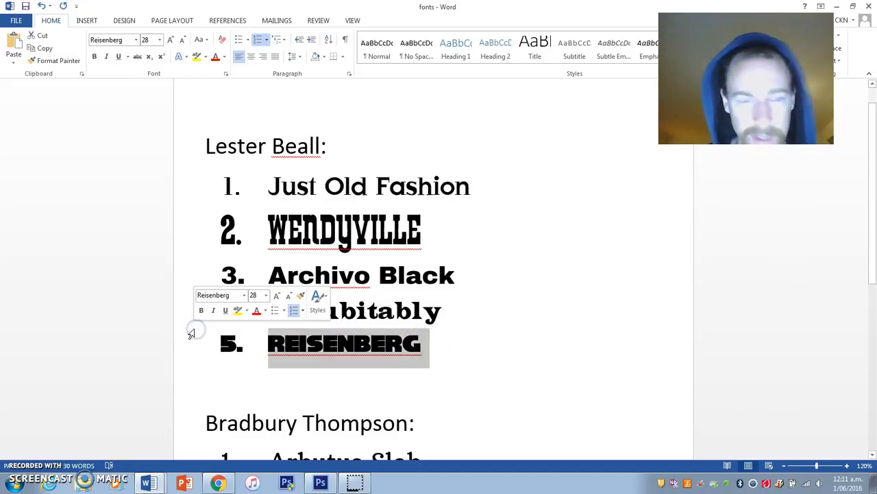
key(Delete)
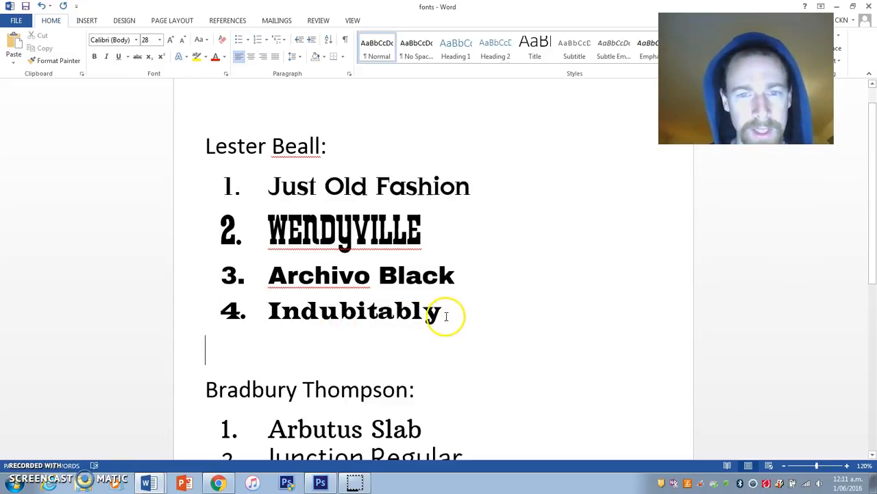
Highlight the fonts from Just Old Fashion to Indubitably for review, and return to the poster in Photoshop
drag(446, 315, 302, 291)
drag(279, 286, 265, 194)
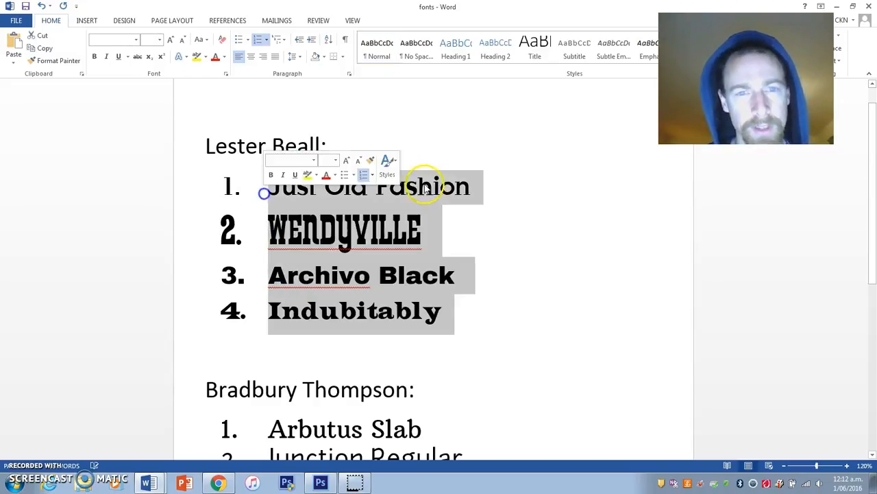
click(451, 314)
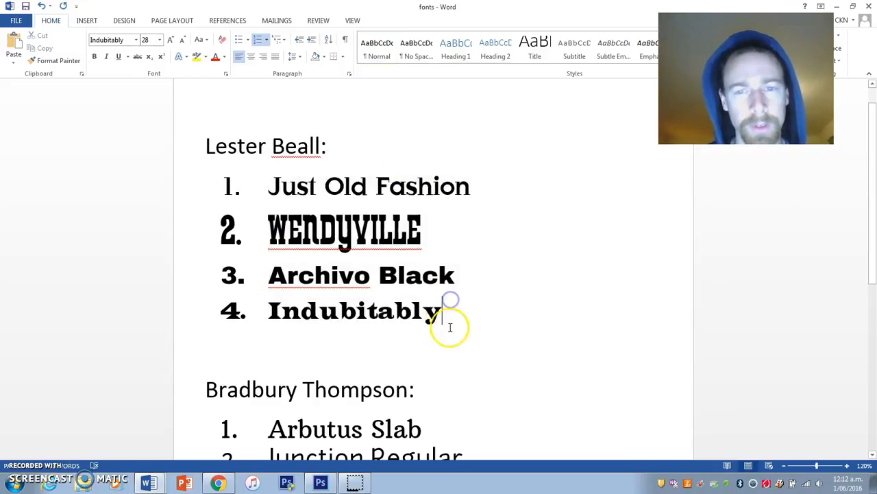
click(323, 486)
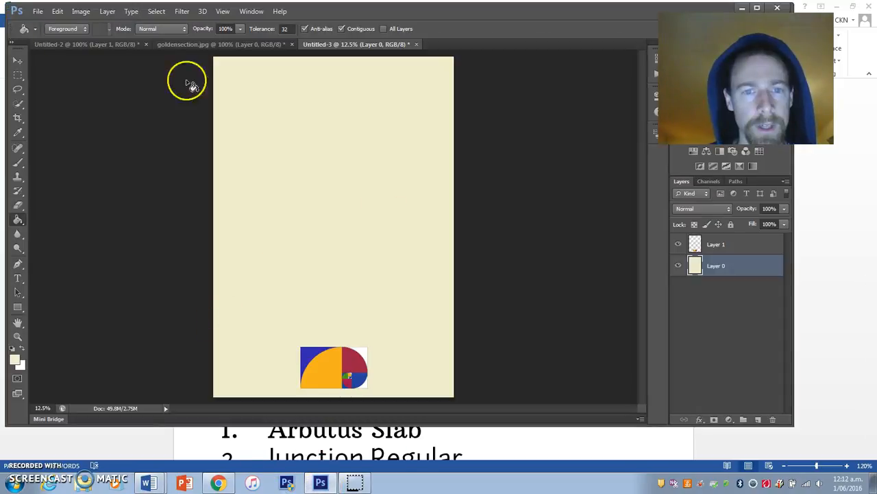
Switch to the Information document in Word and delete the line "Lets talk type – let type talk" below the Herb Lubalin text
click(146, 461)
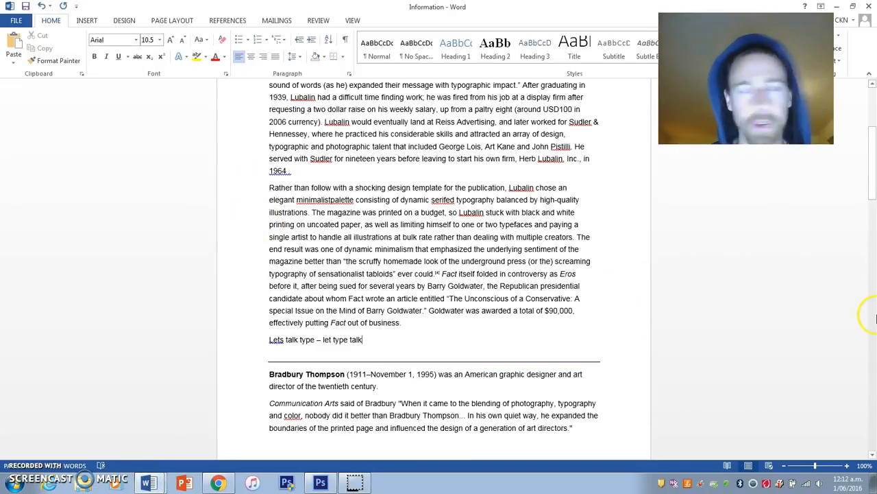
drag(874, 194, 869, 154)
click(280, 159)
drag(271, 160, 398, 355)
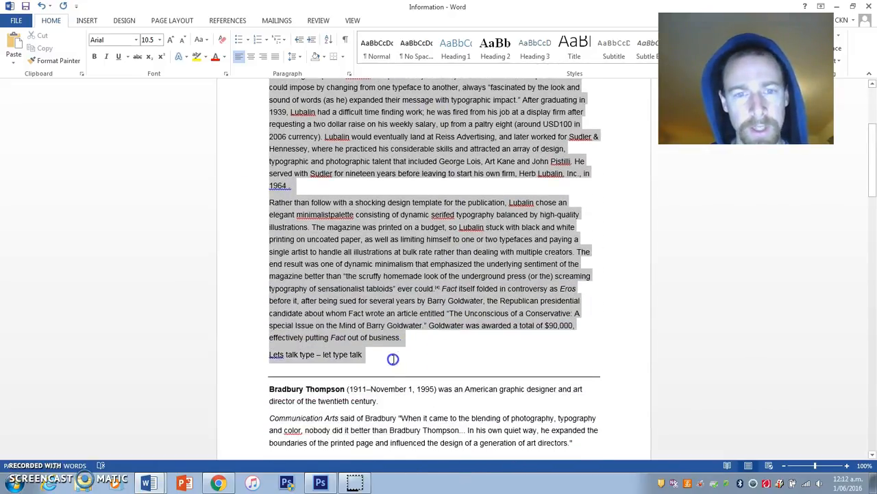
click(385, 361)
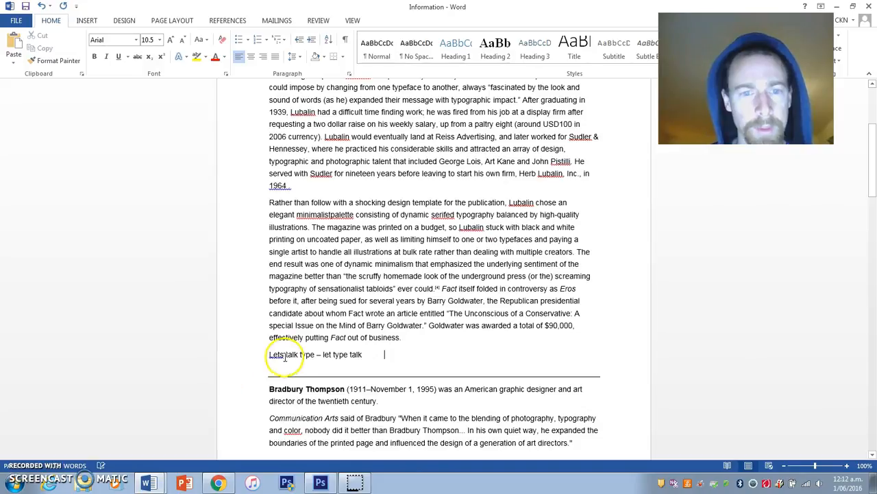
triple_click(407, 357)
key(BackSpace)
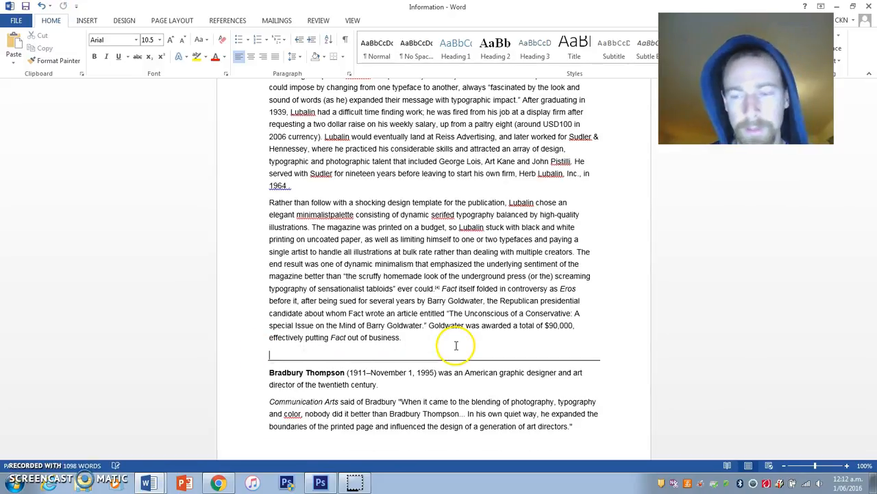
Examine the Herb Lubalin biography, highlighting the passage about being fired after requesting a raise
drag(872, 175, 872, 169)
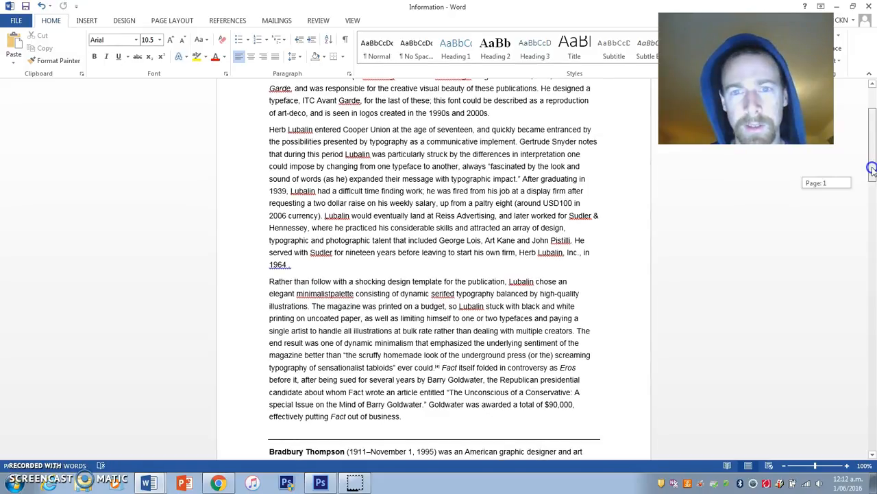
drag(873, 169, 872, 172)
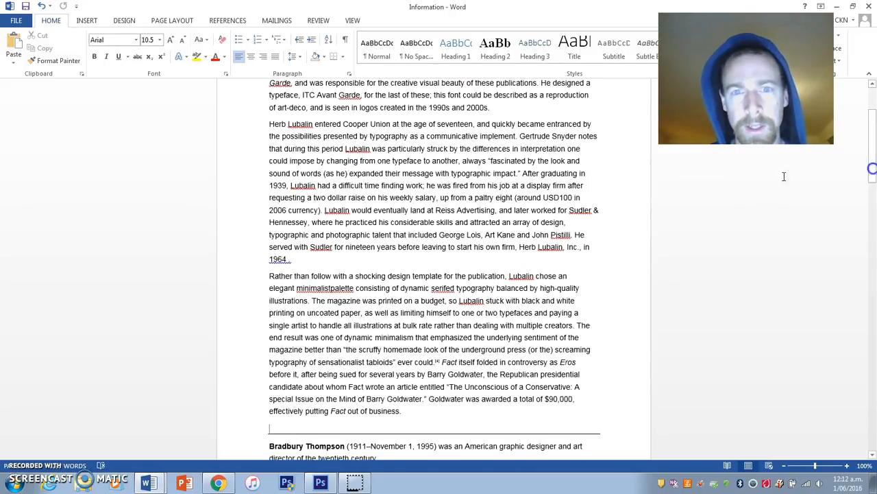
drag(439, 197, 426, 186)
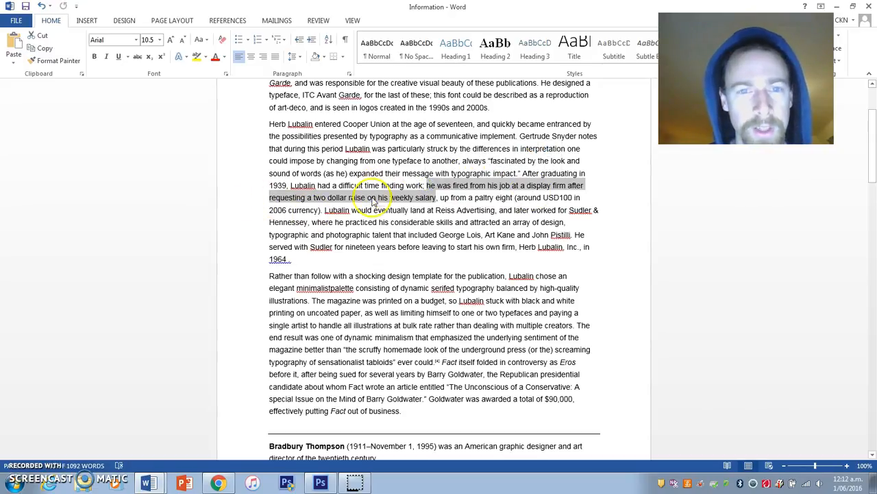
click(461, 197)
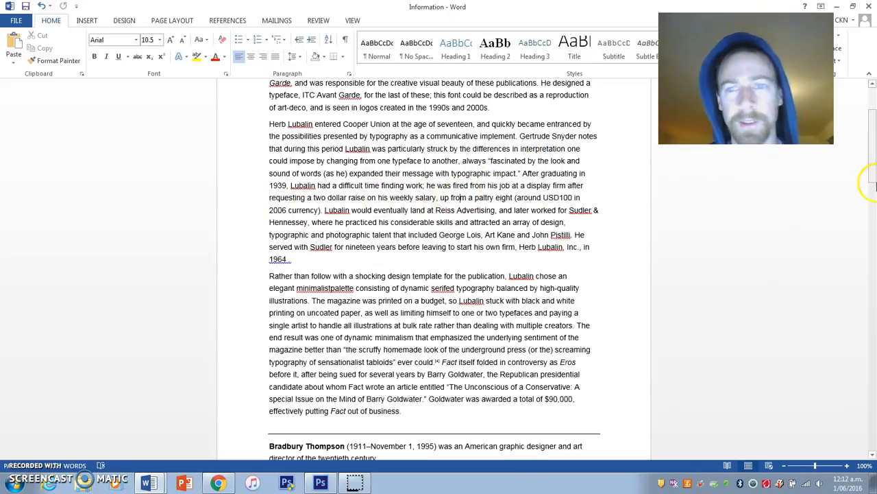
drag(874, 170, 874, 162)
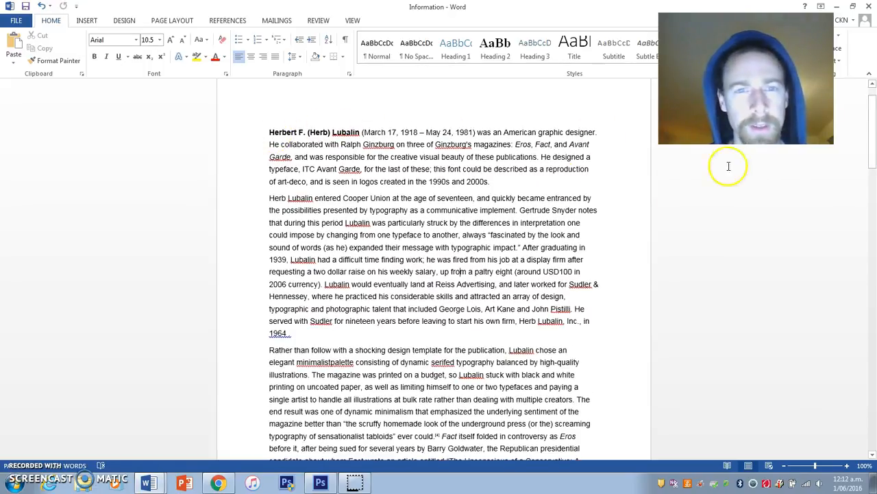
Find the Lester Beall biography in the Information document and highlight its full text
drag(875, 140, 874, 315)
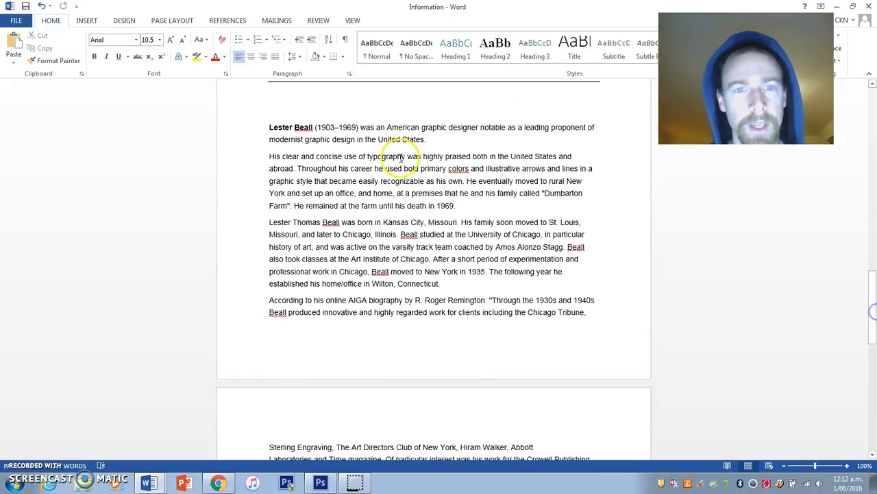
drag(269, 127, 478, 293)
drag(872, 342, 868, 282)
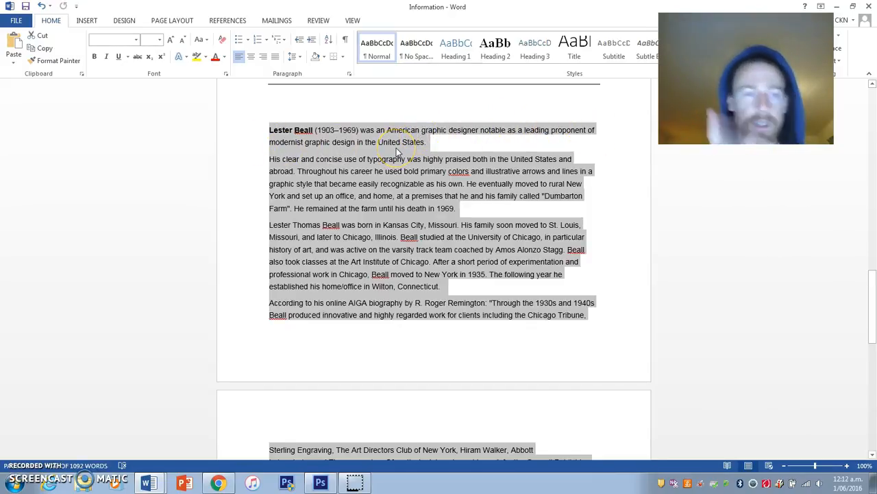
Check the Lester Beall font list again in the fonts document and switch back to Photoshop
click(148, 483)
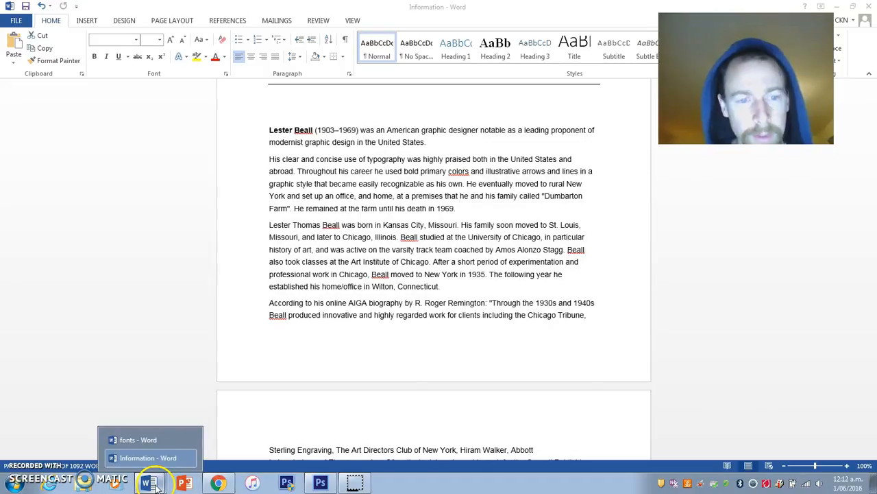
click(151, 439)
drag(442, 314, 250, 182)
click(407, 281)
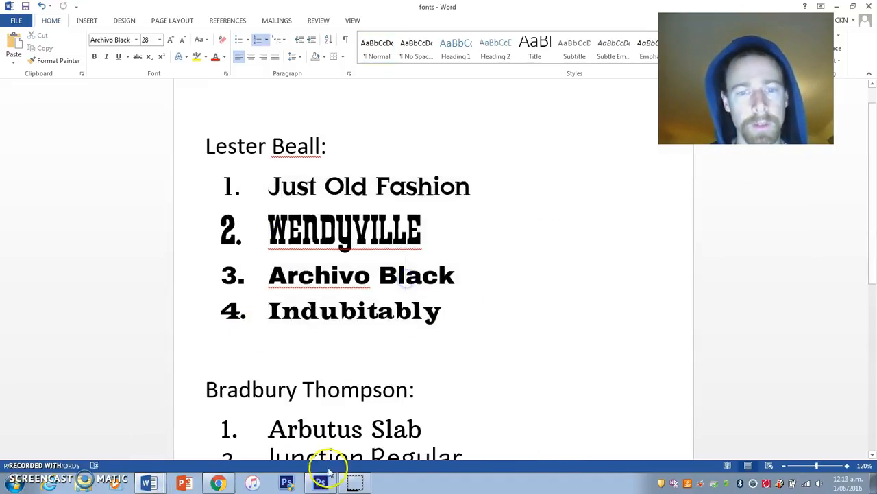
click(320, 483)
Open the Beall1_0 image of the running man from the lester beall folder within 13 Designers
click(34, 11)
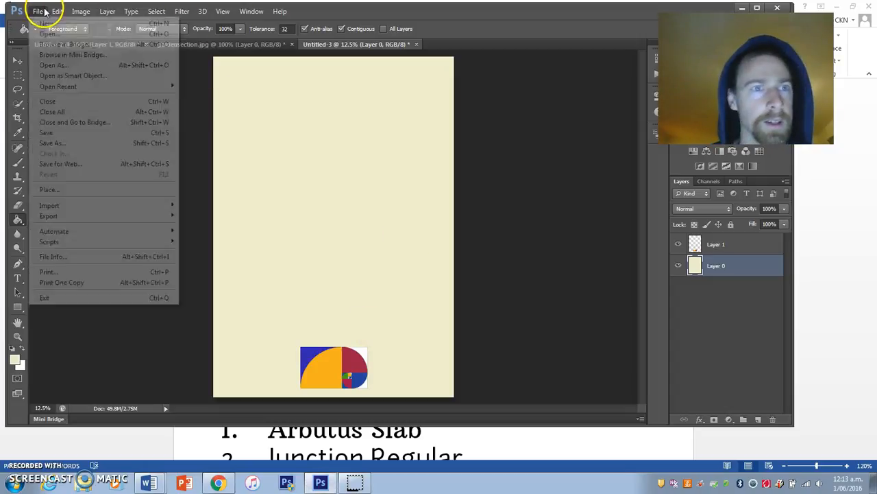
click(51, 33)
drag(579, 147, 569, 183)
double_click(371, 178)
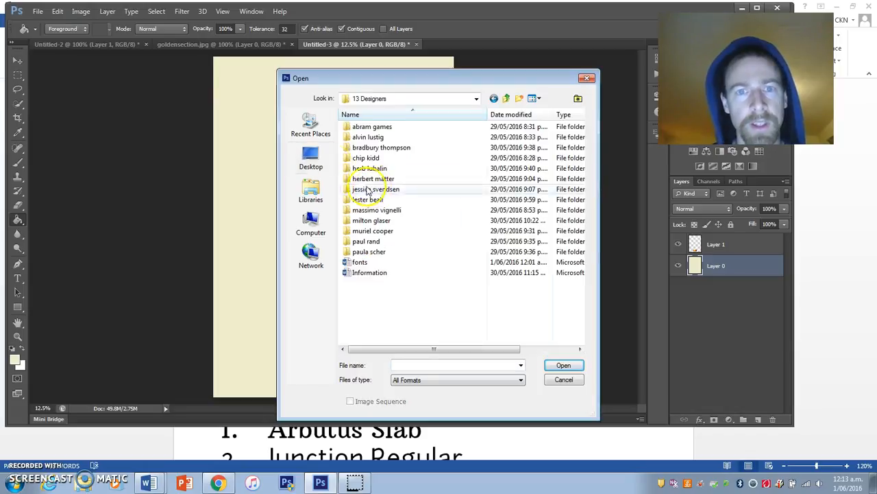
double_click(367, 199)
click(369, 315)
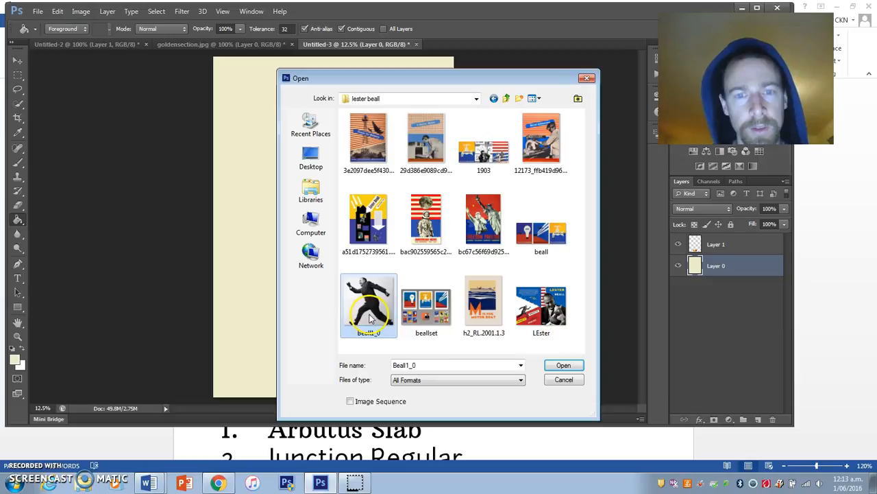
click(561, 366)
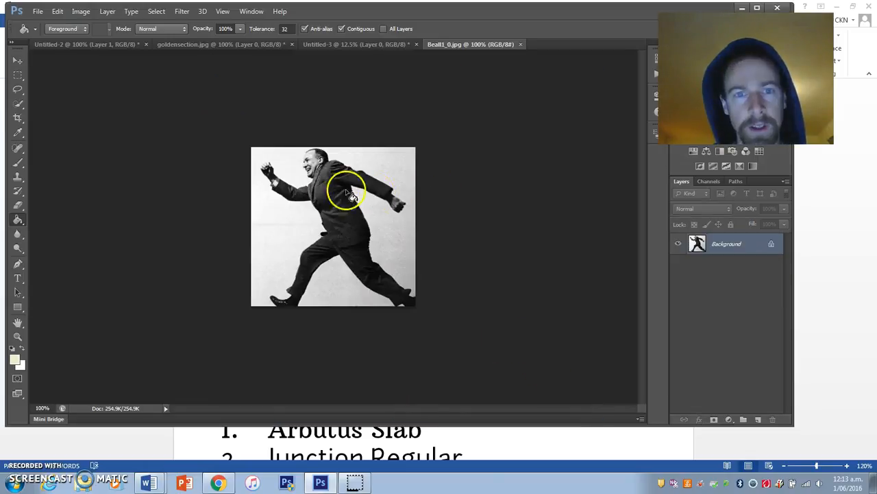
Close goldensection.jpg and the Untitled-2 palette document without saving their changes
click(219, 44)
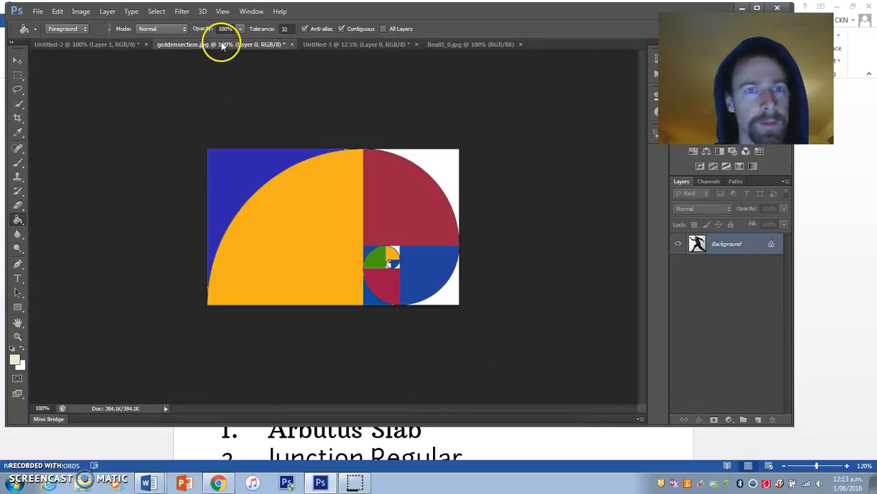
click(293, 44)
click(449, 186)
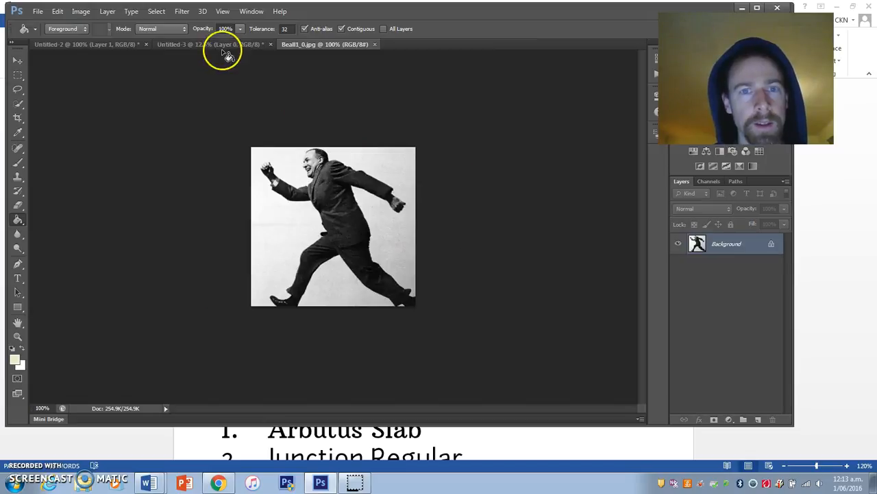
click(136, 47)
click(146, 44)
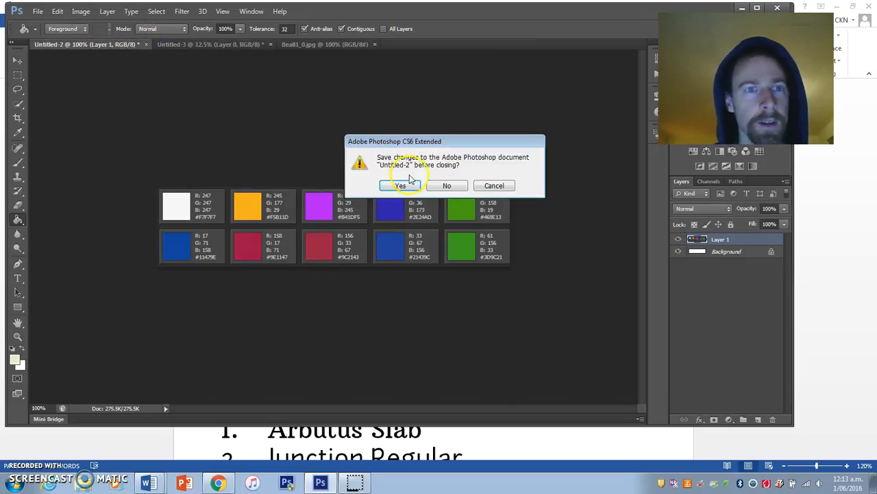
click(449, 186)
click(115, 44)
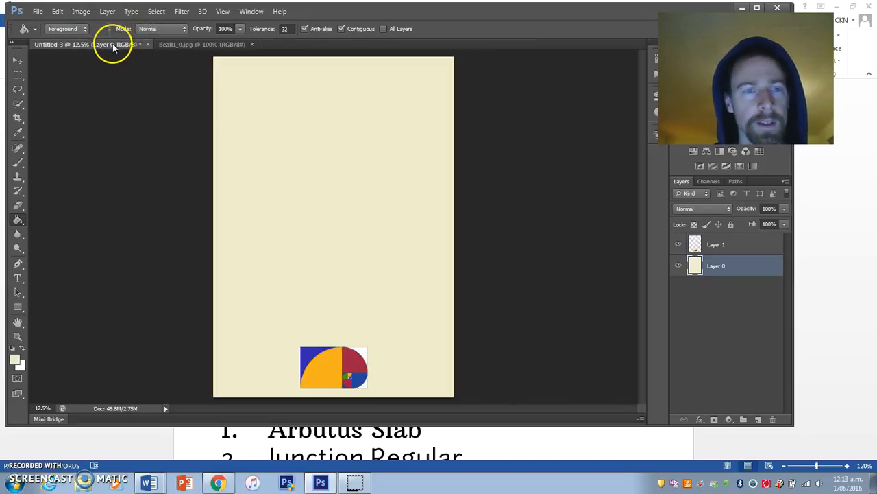
click(185, 44)
Open the American Hero astronaut poster image from the lester beall folder
click(38, 11)
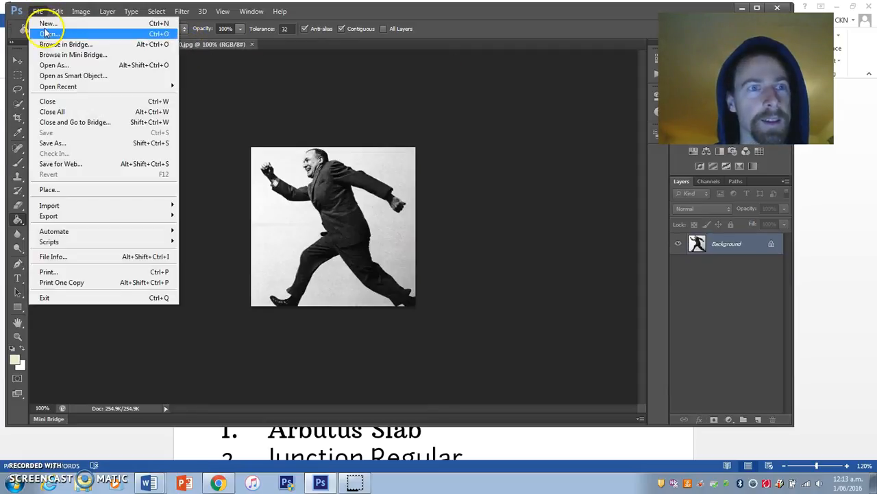
click(49, 34)
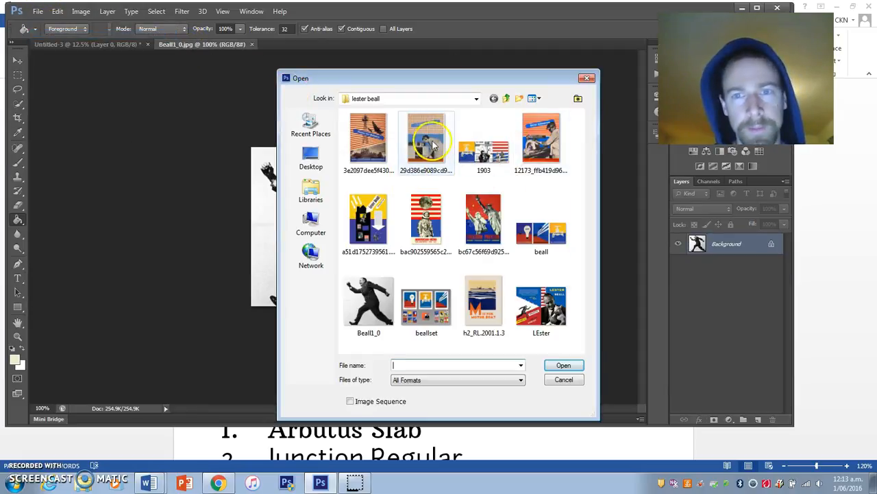
click(427, 226)
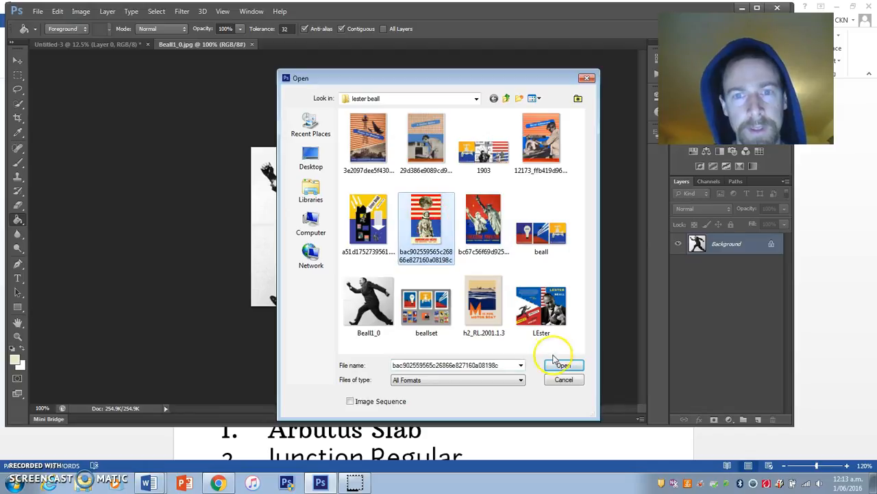
click(563, 365)
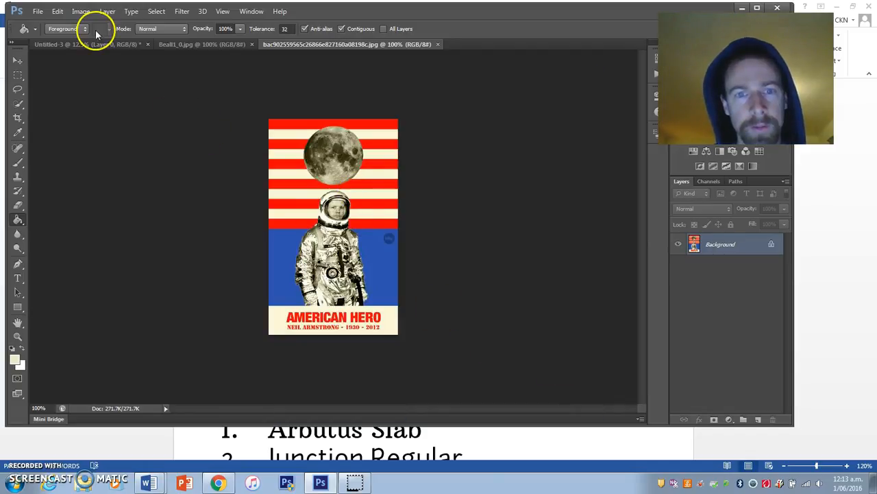
Sort the lester beall images by file size in a detailed list and open 12173_ffb419d96f0ce2d6_b
click(38, 11)
click(140, 34)
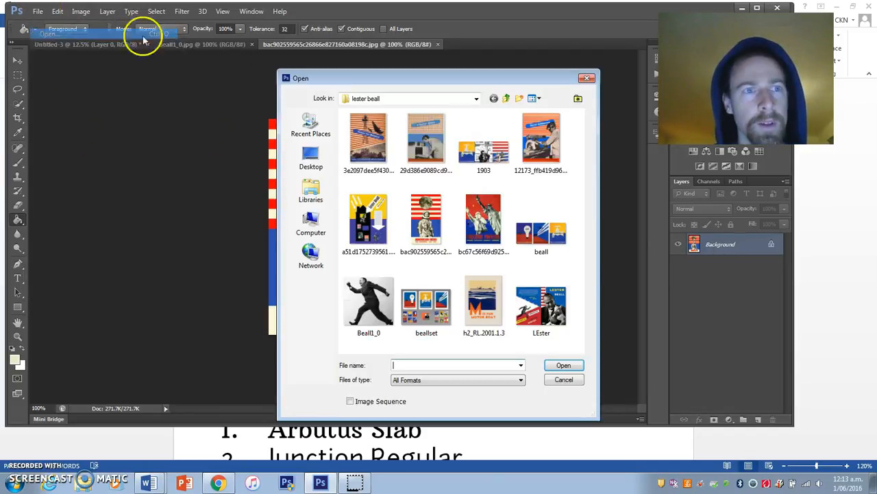
click(538, 100)
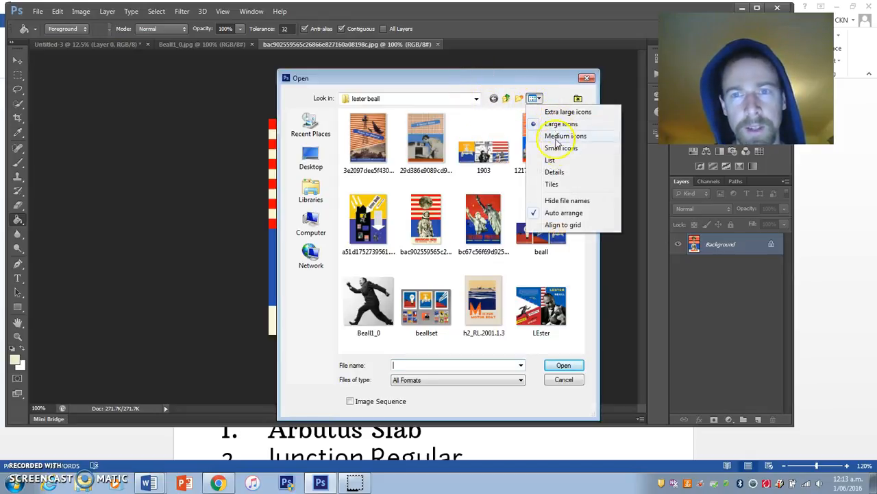
click(555, 172)
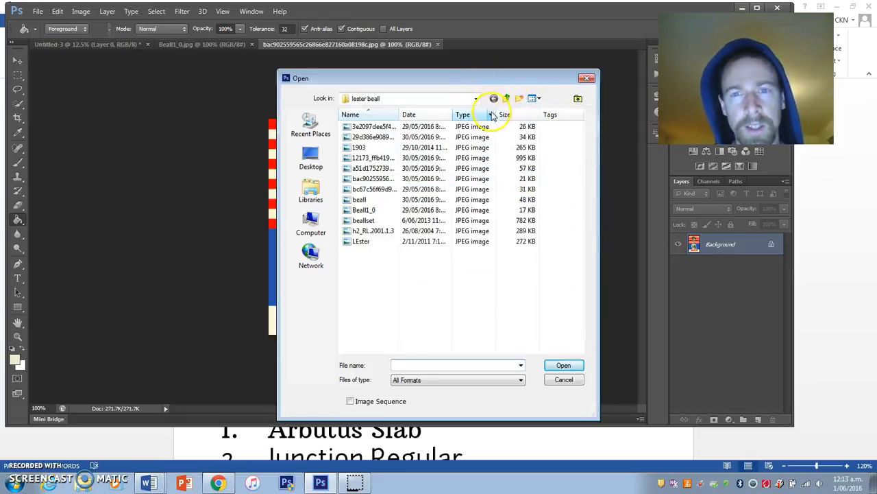
click(518, 116)
click(361, 126)
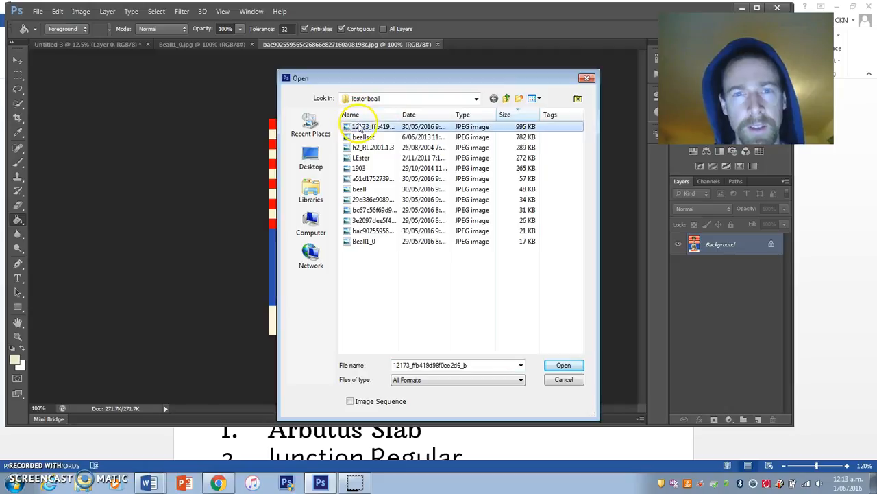
click(566, 365)
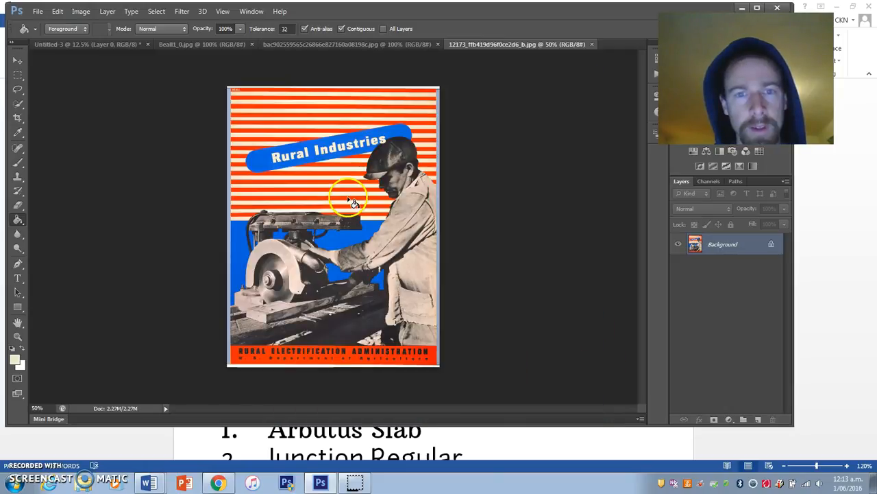
Show the lester beall files as large icons and open the three-panel image named beall
click(18, 60)
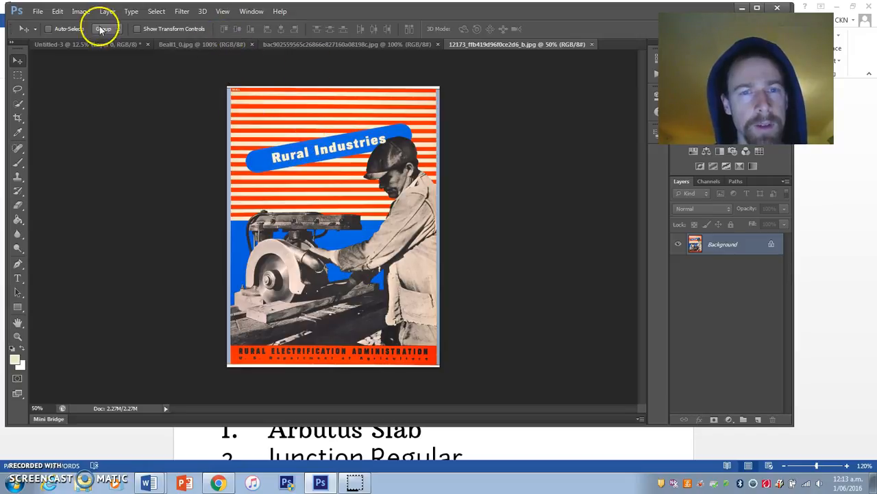
click(39, 11)
click(48, 31)
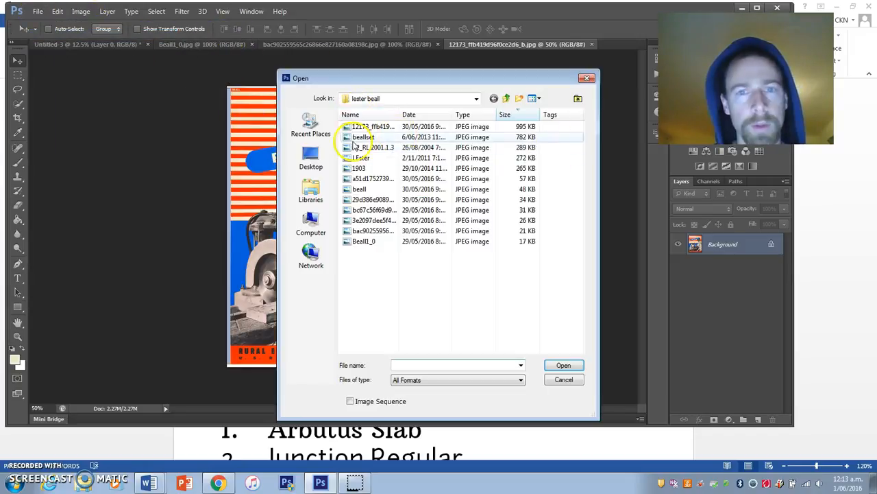
click(471, 168)
click(533, 98)
click(588, 137)
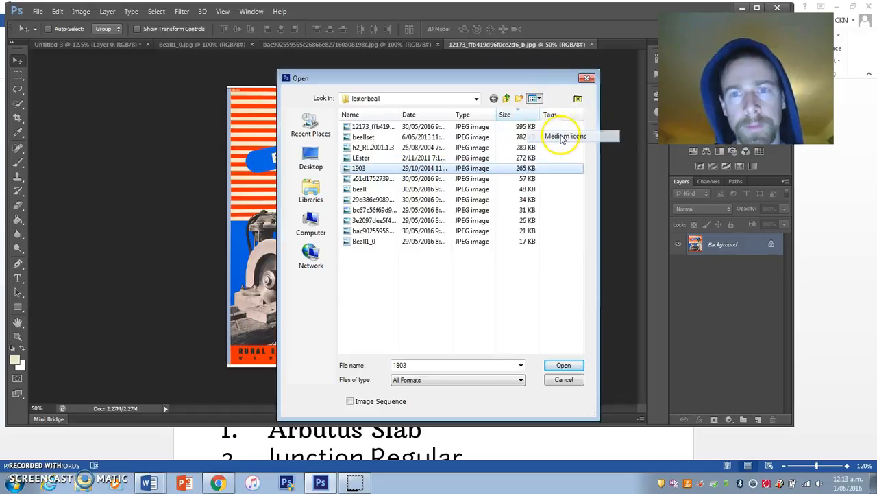
click(533, 98)
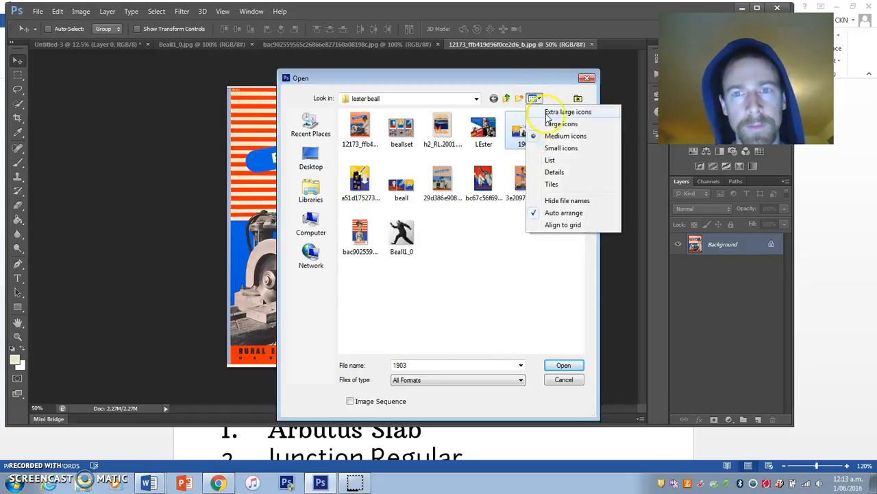
click(561, 124)
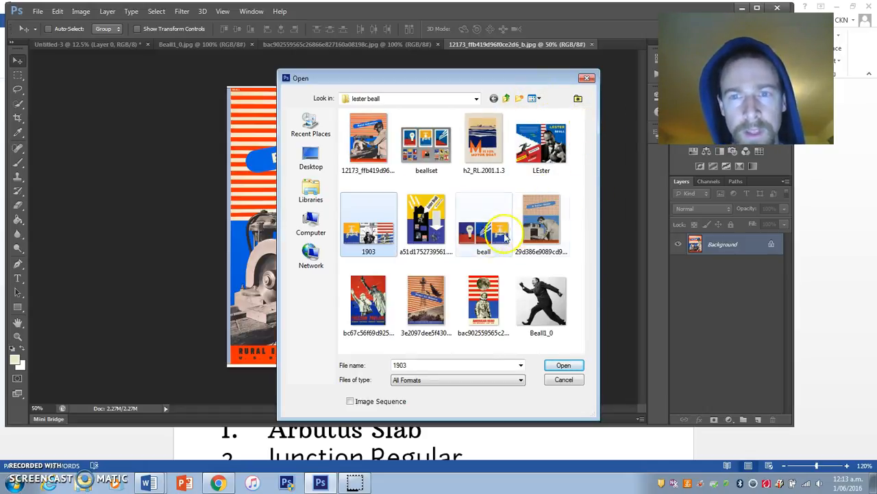
click(481, 240)
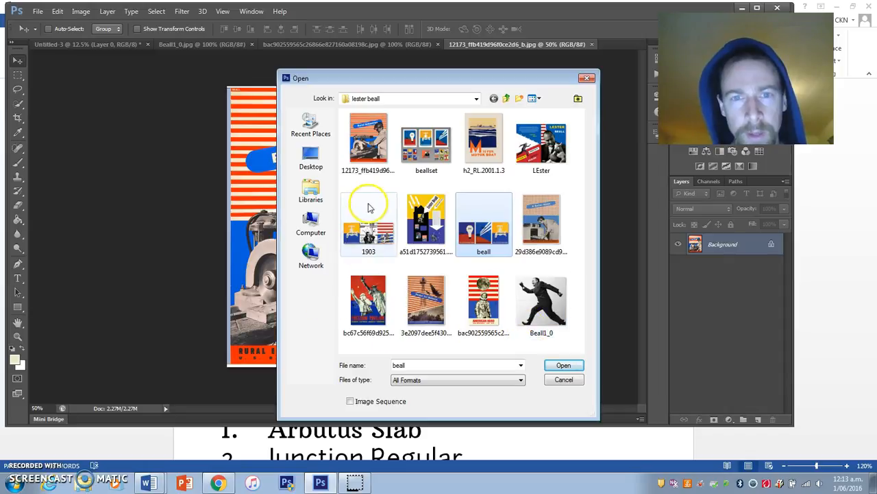
click(563, 366)
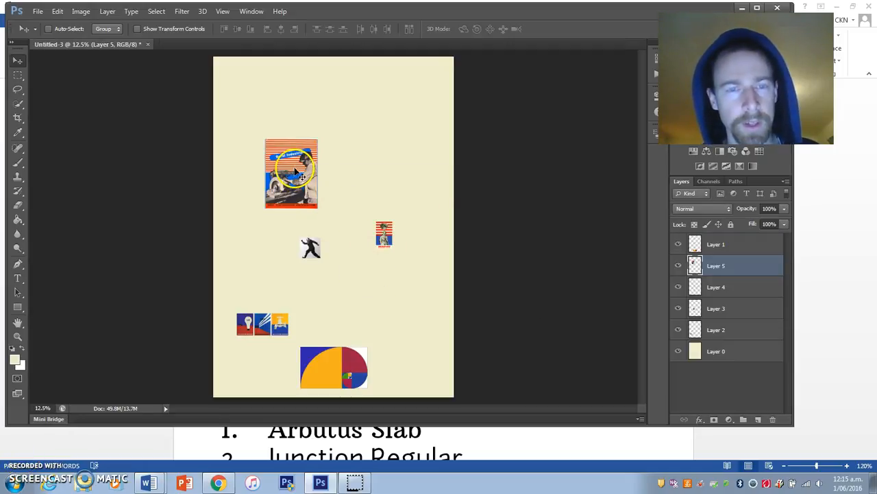
Move the Rural Industries poster image down and toward the left edge of the page
right_click(295, 171)
click(306, 174)
drag(292, 180, 262, 208)
Move the running man photo to the top-right corner of the poster and enlarge it with Free Transform
right_click(310, 250)
click(322, 257)
drag(310, 251, 441, 75)
key(ctrl+t)
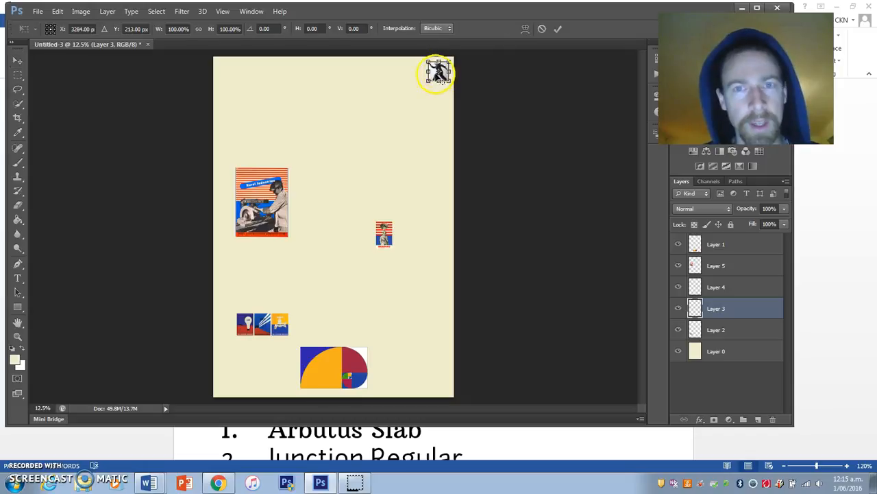
drag(429, 80, 354, 92)
key(Return)
Scale the running man photo up slightly more and fit it into the poster's top-right corner
drag(409, 80, 410, 87)
key(ctrl+t)
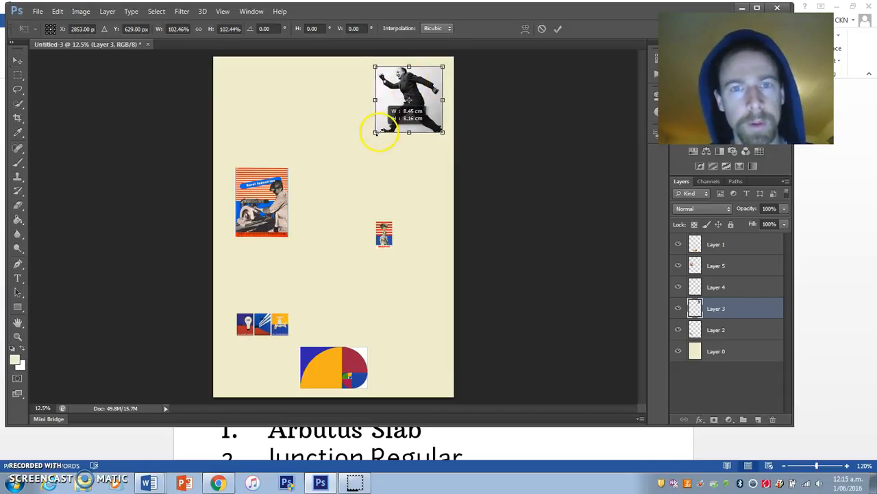
drag(376, 131, 367, 140)
key(Return)
mouse_move(407, 88)
mouse_down()
mouse_move(410, 81)
mouse_move(417, 98)
mouse_up()
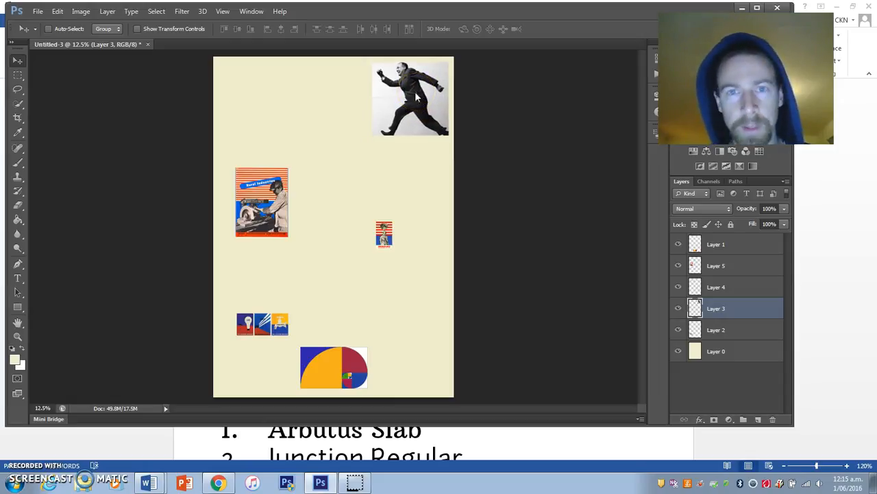
Enlarge the American Hero astronaut image and place it in the poster's bottom-right corner beside the golden section spiral
right_click(388, 237)
click(411, 243)
drag(386, 237, 324, 219)
key(ctrl+t)
key(Return)
drag(343, 249, 401, 326)
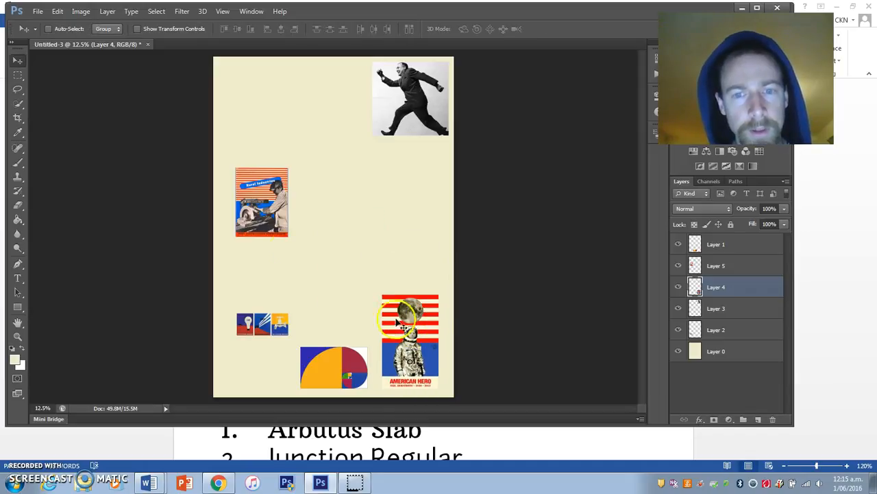
right_click(264, 206)
click(266, 208)
Enlarge the three-panel beall image to about 890% with Free Transform
right_click(262, 325)
click(275, 338)
drag(255, 328, 646, 43)
key(ctrl+t)
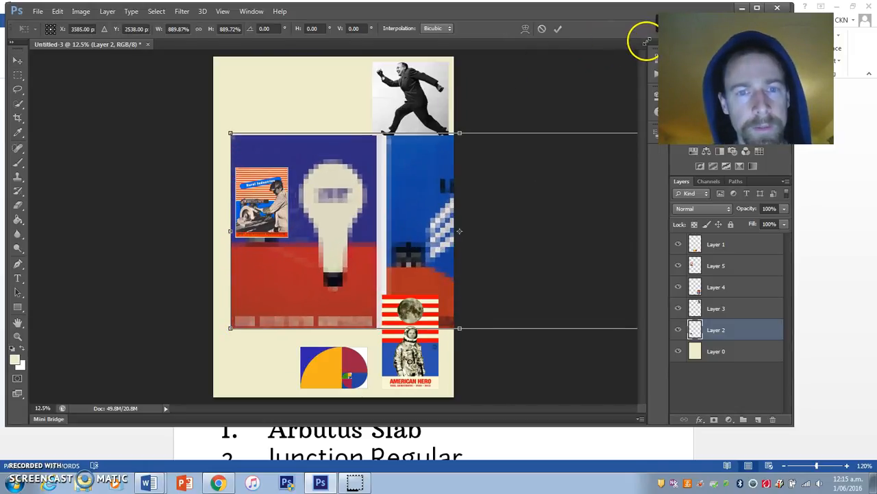
key(Return)
Scale the three-panel image up by about another 198% and position it so the Radio panel fills the poster background
drag(349, 231, 154, 336)
key(ctrl+t)
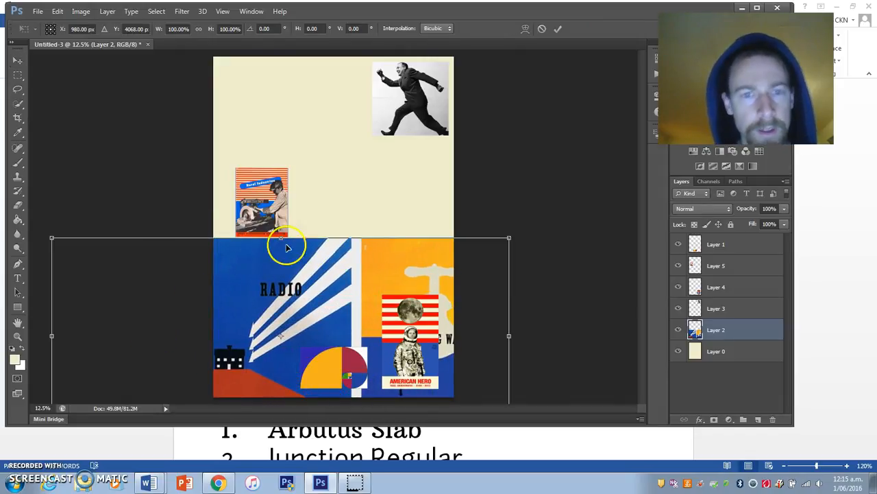
drag(508, 238, 844, 20)
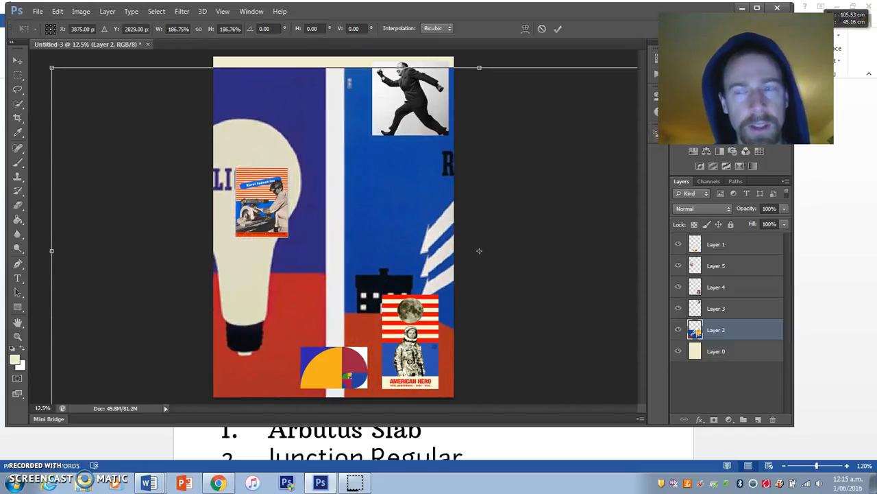
click(225, 125)
drag(42, 67, 6, 25)
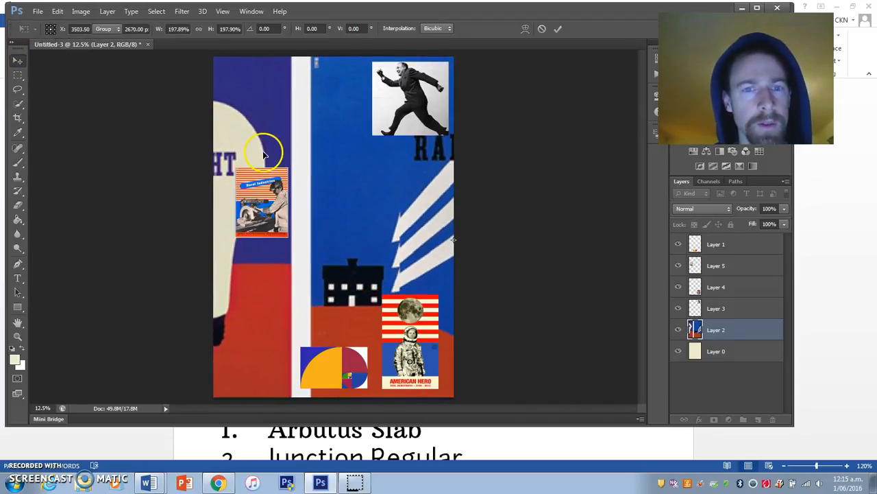
drag(365, 180, 264, 182)
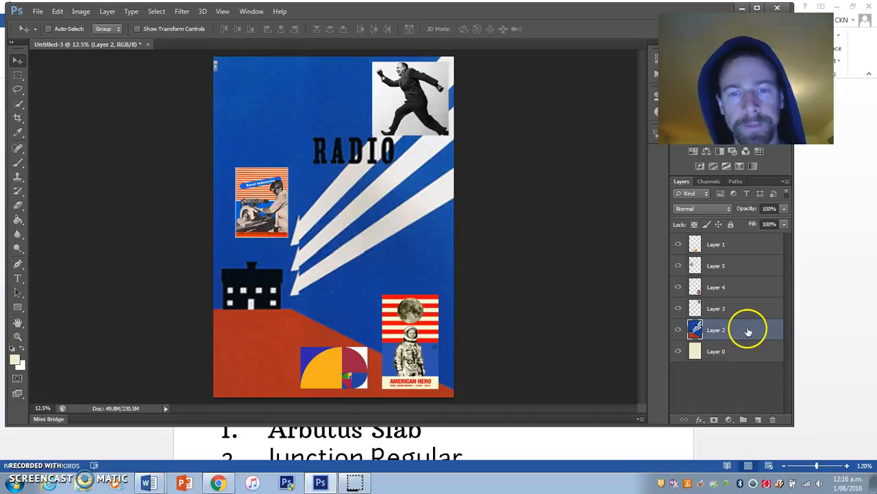
Set the Radio background layer's opacity to 57% and shift the image up and left on the page
click(785, 210)
drag(774, 225, 756, 221)
click(499, 251)
drag(312, 126, 290, 77)
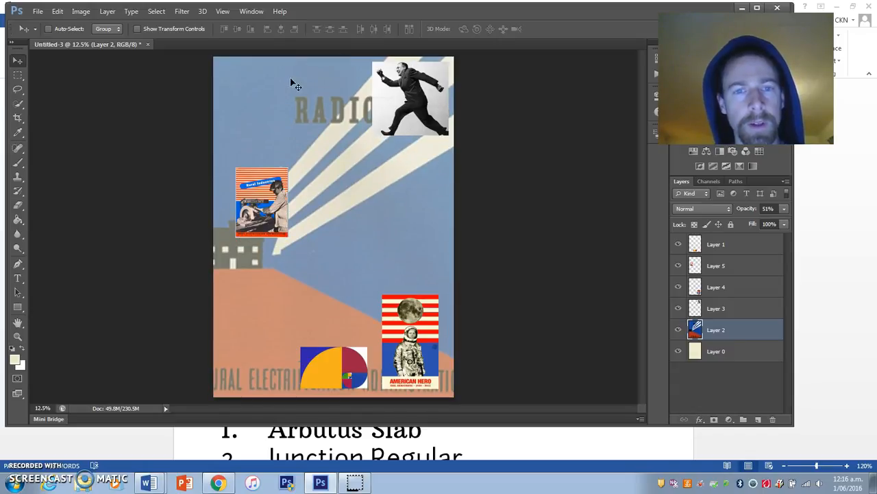
click(784, 209)
drag(763, 221, 767, 222)
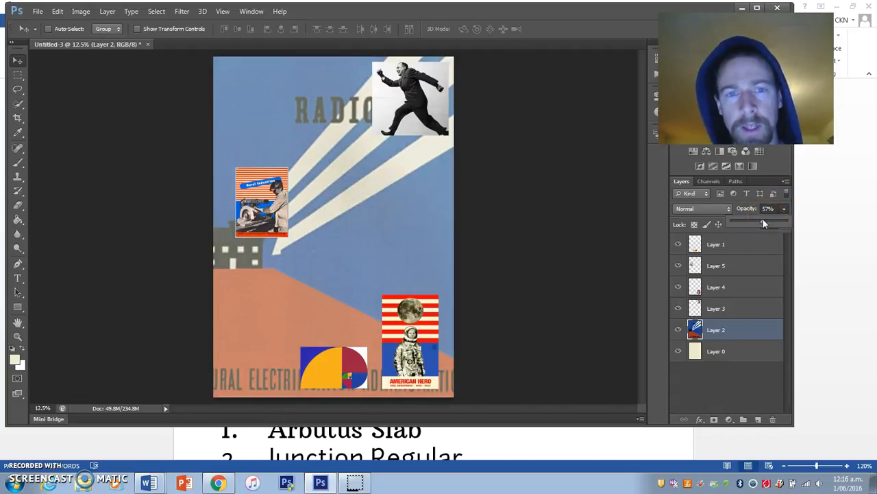
click(378, 241)
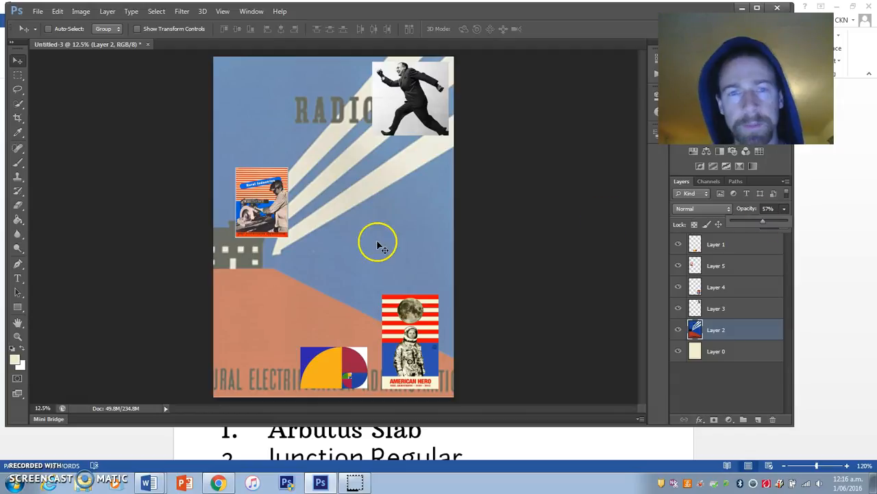
key(ctrl+t)
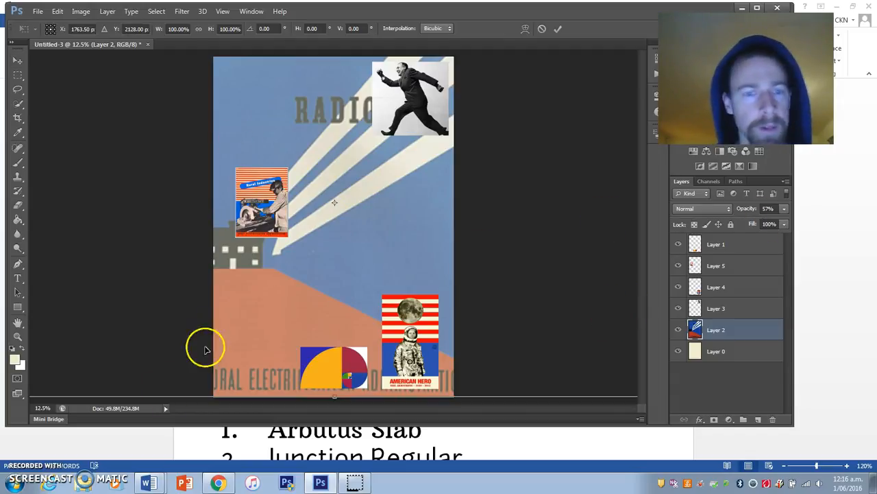
key(Return)
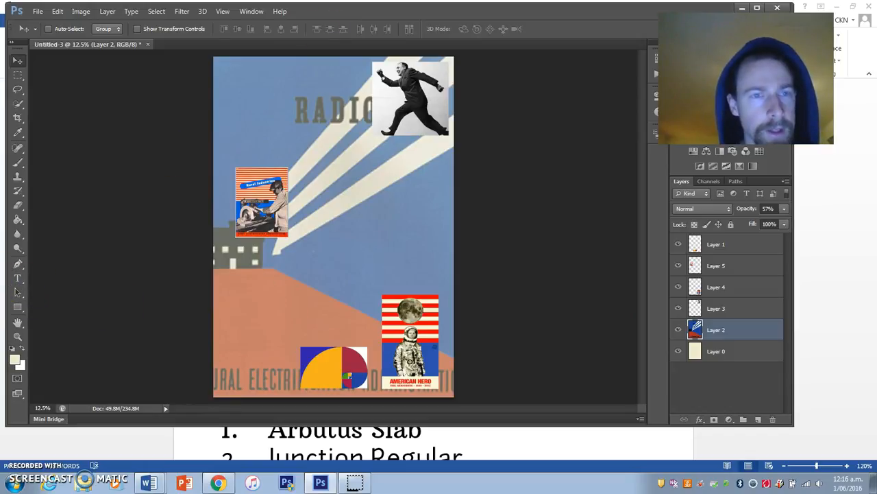
Scale the Radio background image up to about 124% and reposition it so the beams fan across the poster's upper part
click(252, 11)
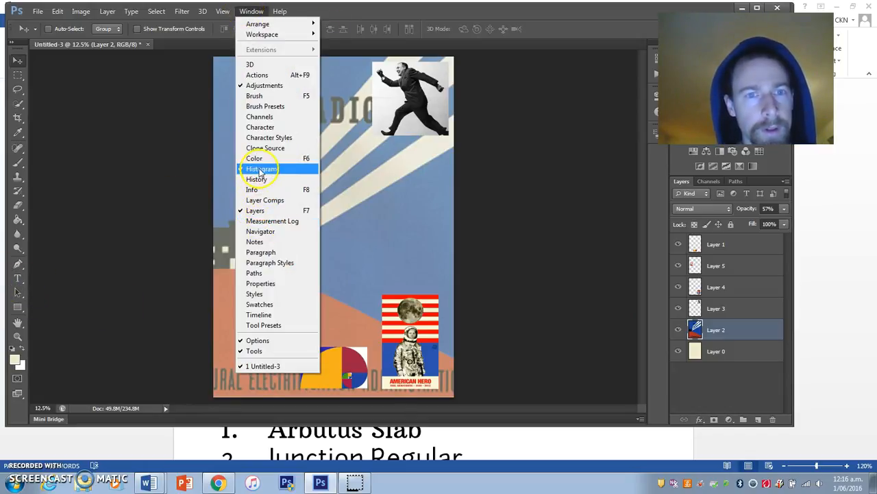
click(255, 242)
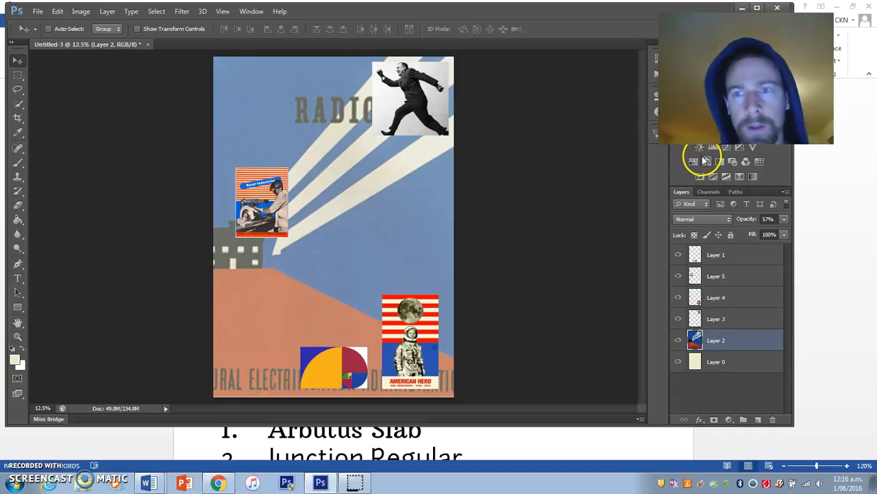
mouse_move(738, 113)
mouse_down()
mouse_move(727, 111)
mouse_move(734, 114)
mouse_up()
key(ctrl+t)
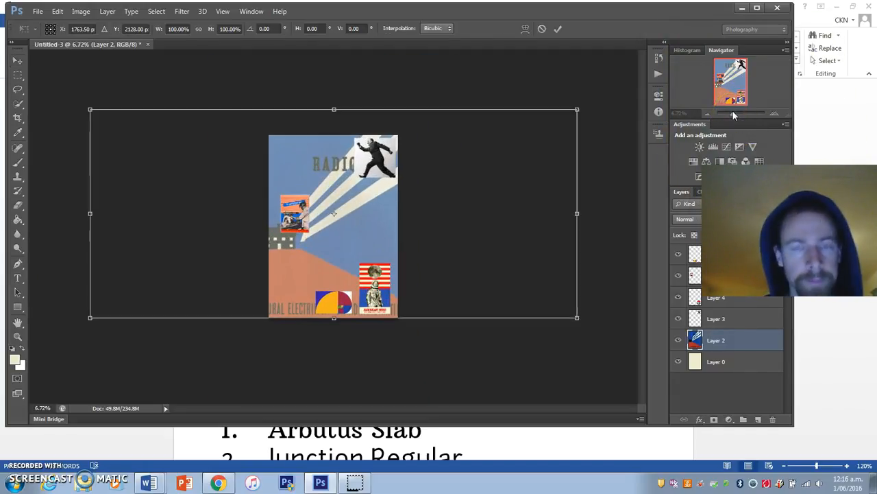
drag(578, 109, 693, 59)
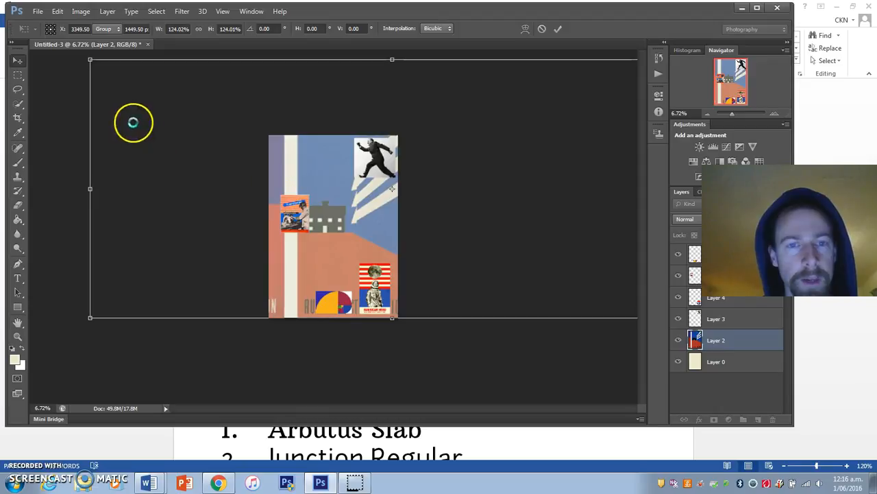
key(Return)
drag(308, 176, 215, 194)
mouse_move(334, 181)
mouse_down()
mouse_move(317, 164)
mouse_move(314, 173)
mouse_move(330, 168)
mouse_up()
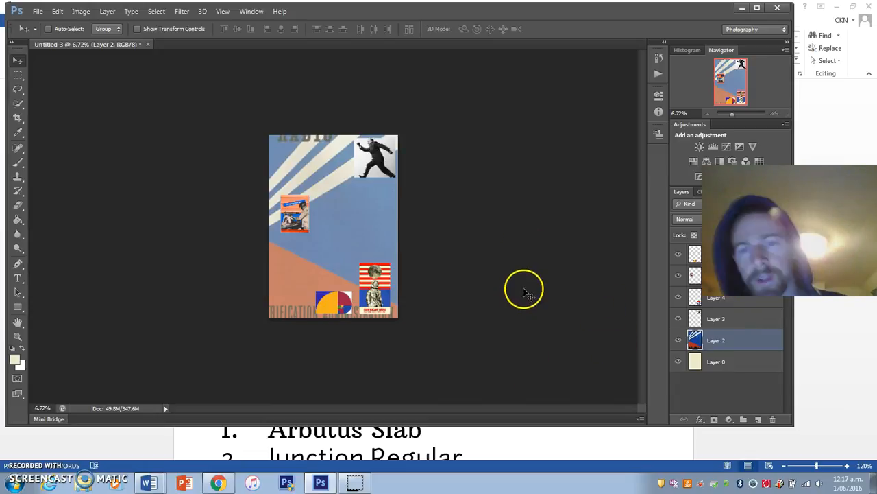
Move the Rural Industries image down and left toward the poster's left edge and enlarge it with Free Transform
drag(732, 118, 734, 113)
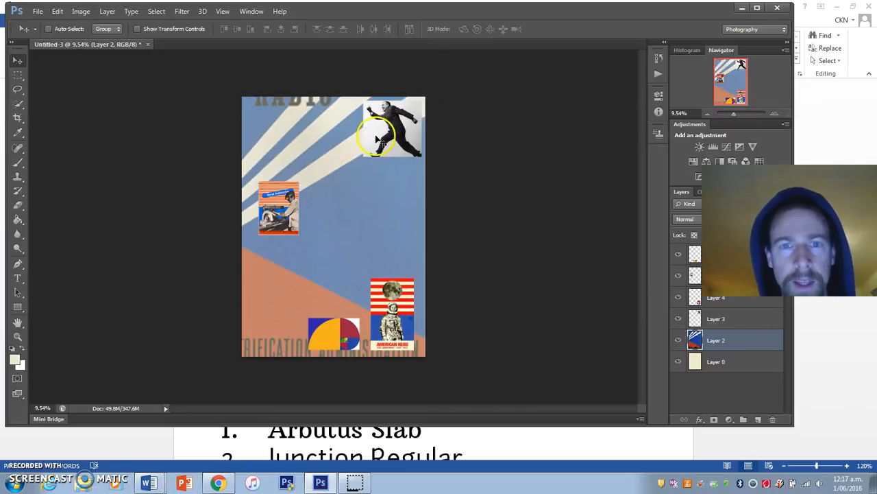
right_click(270, 214)
click(281, 222)
drag(281, 219, 270, 247)
key(ctrl+t)
drag(287, 208, 300, 192)
key(Return)
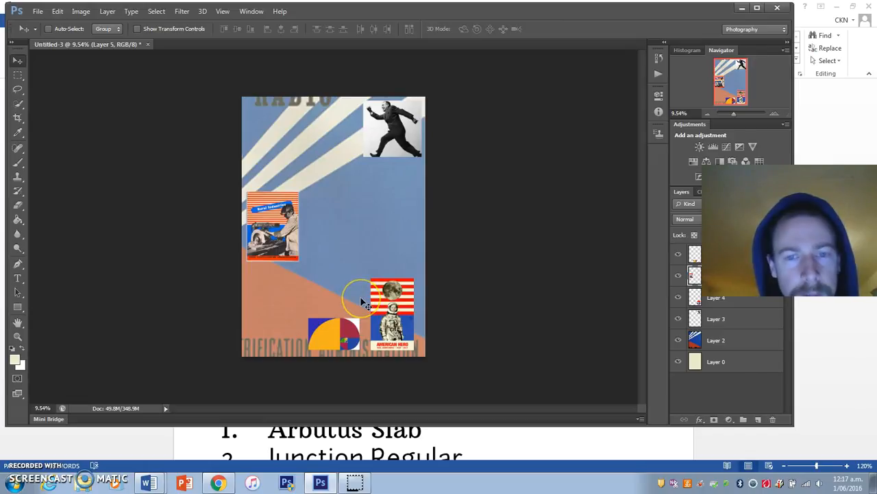
Sample the red from the American Hero image's stripes and fill the spiral's maroon quarter circle with it on Layer 1
click(334, 338)
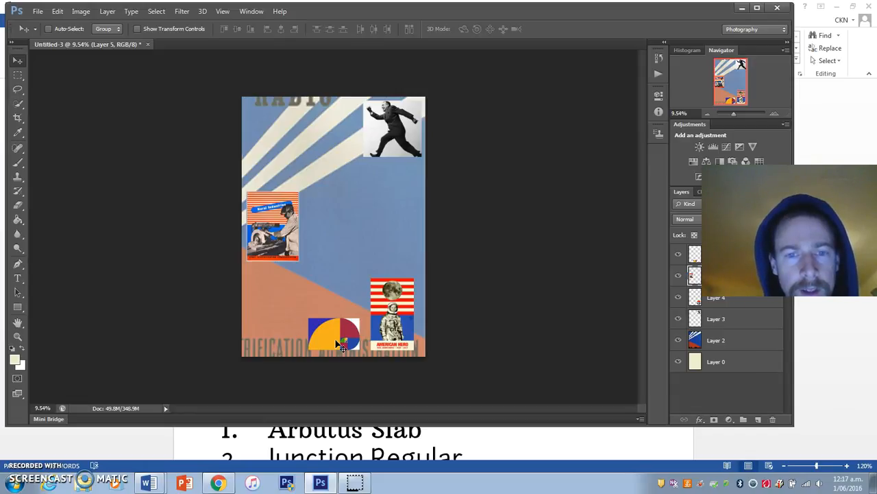
click(18, 219)
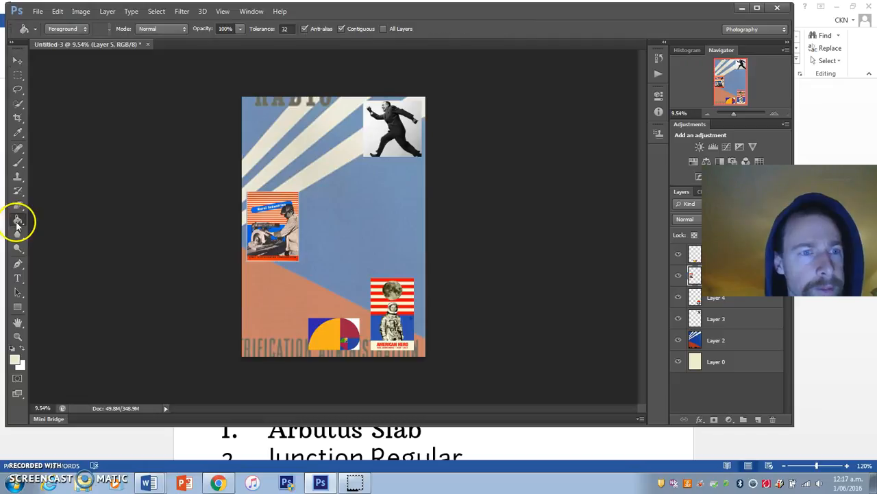
click(17, 132)
click(386, 277)
click(18, 220)
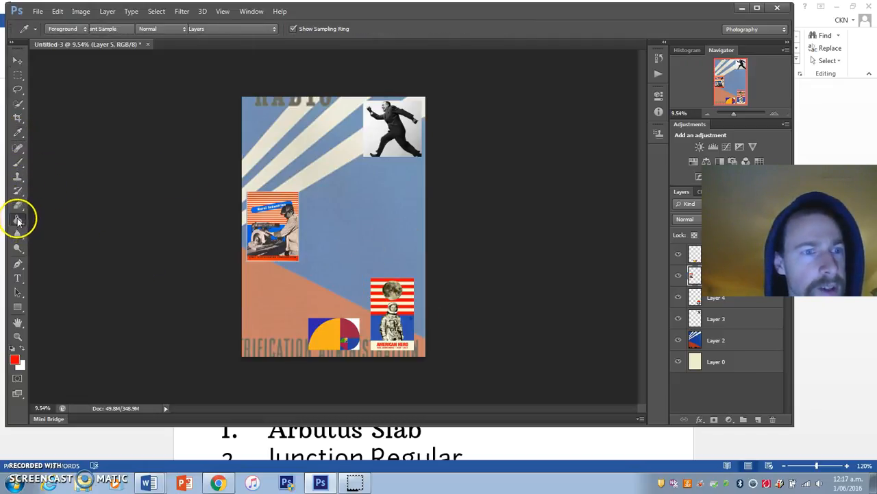
click(345, 329)
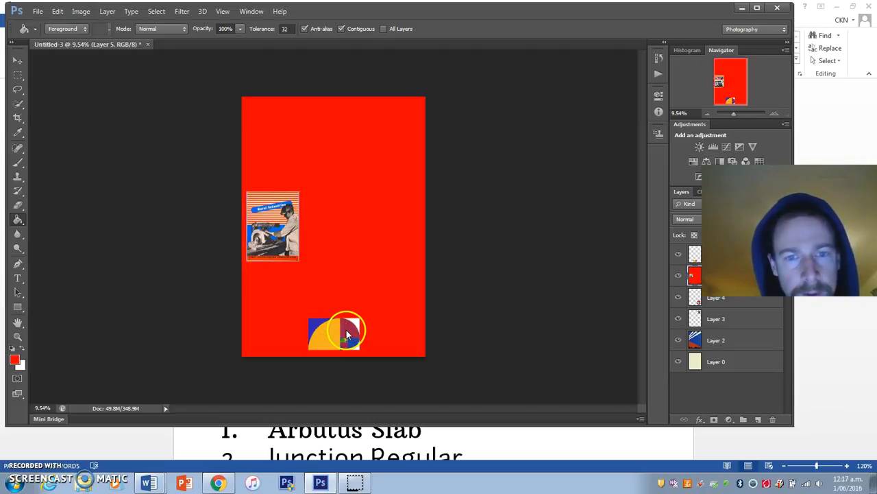
key(ctrl+z)
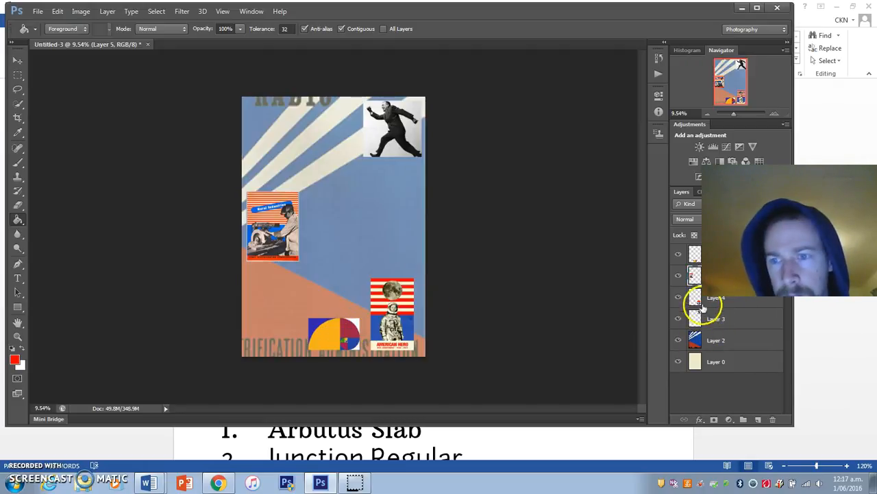
drag(754, 237, 754, 192)
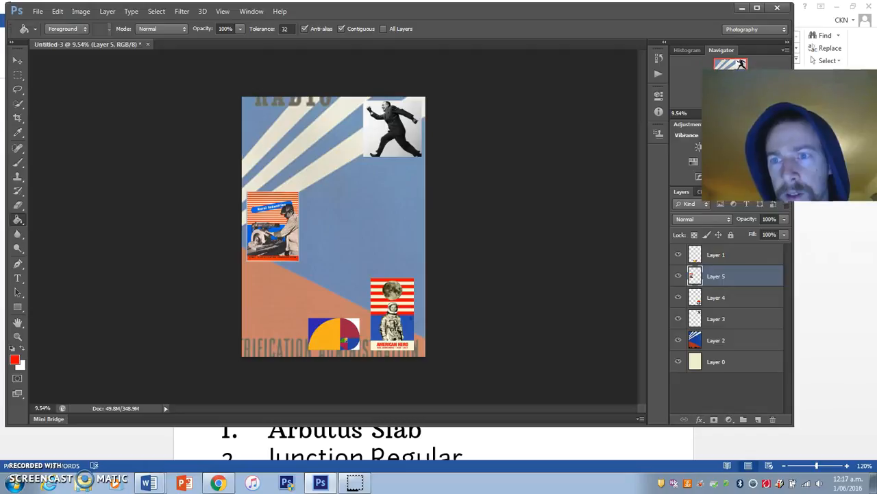
click(741, 256)
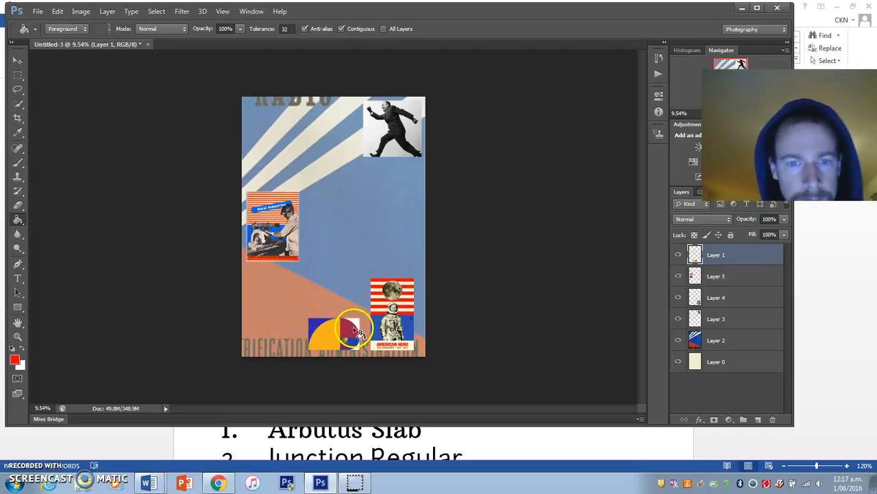
Sample the orange-red from the Rural Industries image's stripes as the Paint Bucket fill colour
click(18, 132)
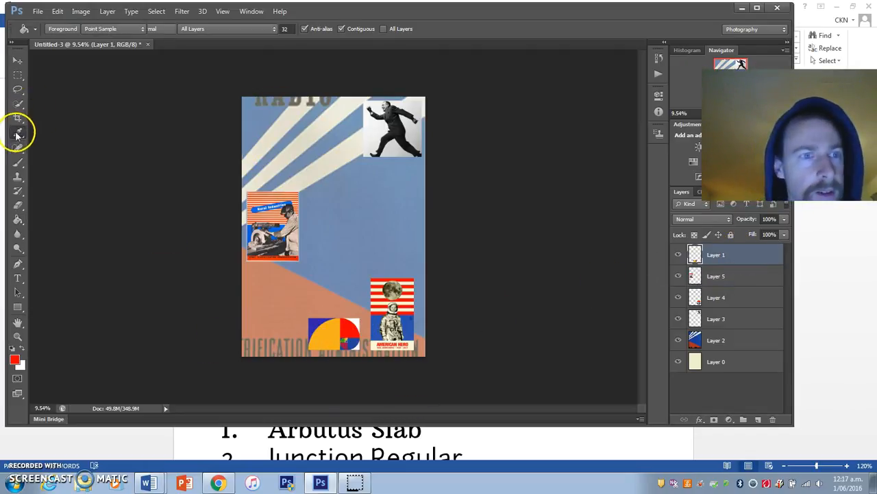
click(272, 194)
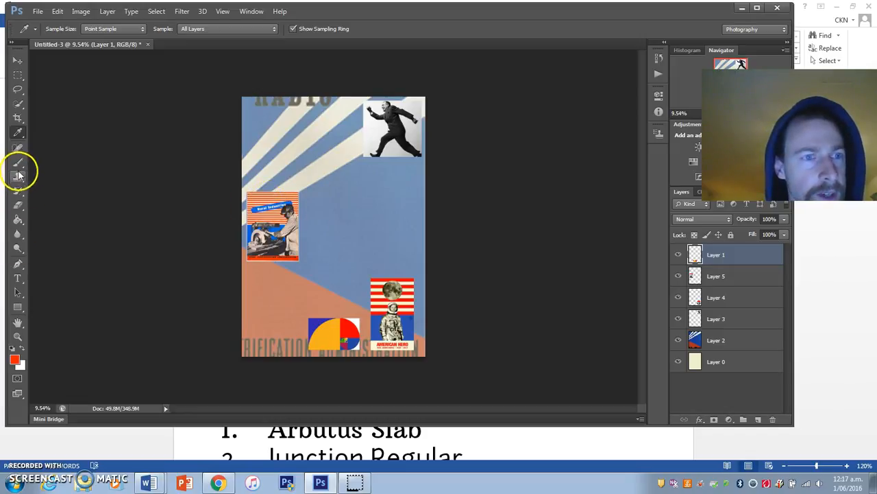
click(18, 219)
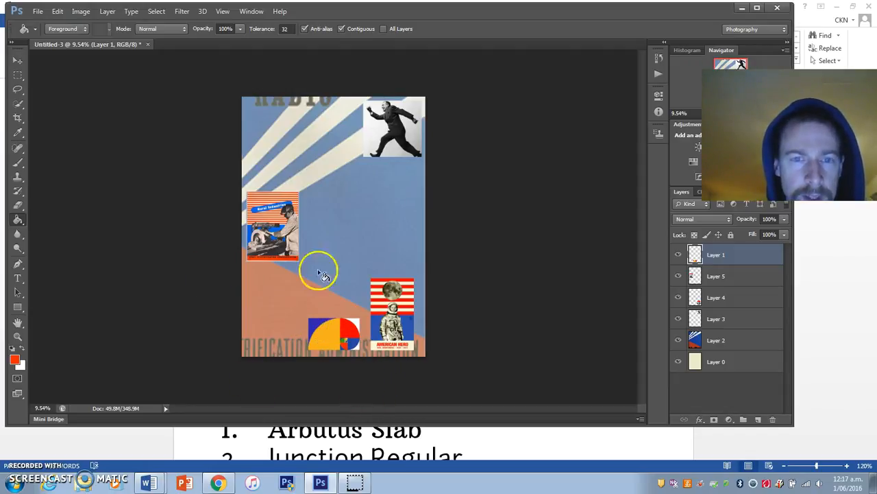
Sample a beige tone and fill the spiral's large yellow quarter circle and a small inner segment with it
click(17, 131)
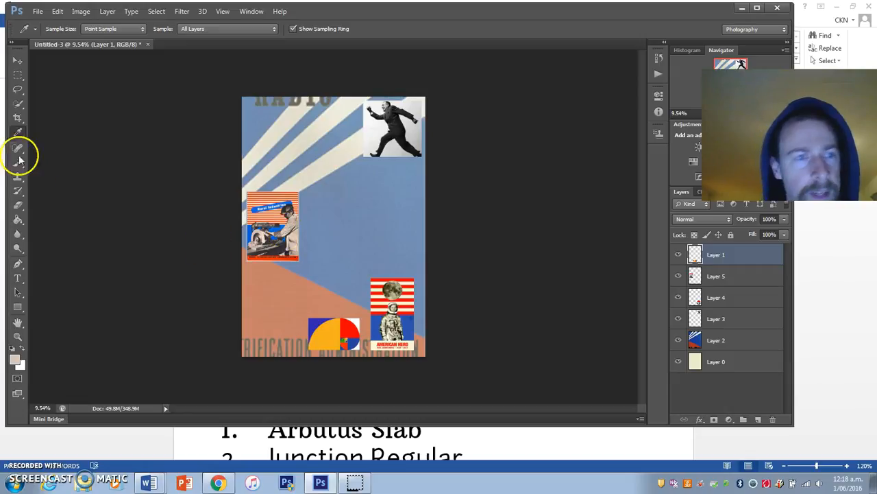
click(18, 219)
click(331, 335)
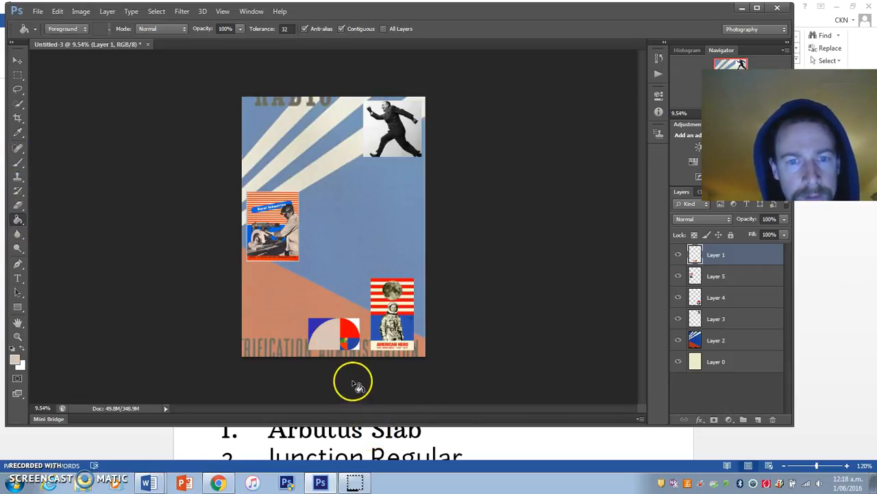
click(346, 343)
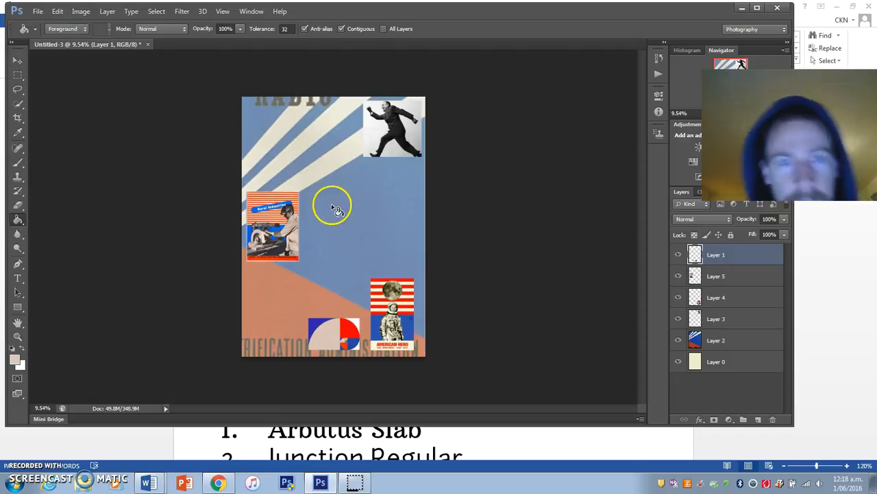
Sample the yellow-orange from the spiral's small inner segment and fill the white corner beside the red quarter circle with it
click(18, 131)
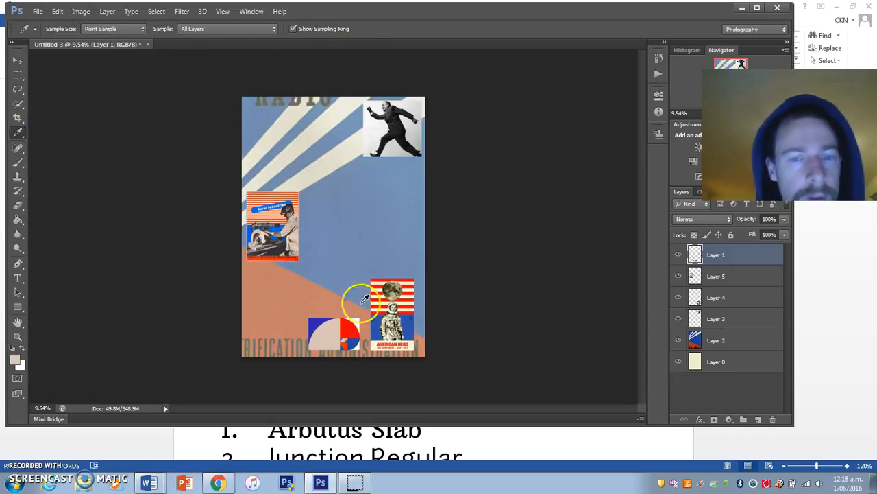
click(349, 339)
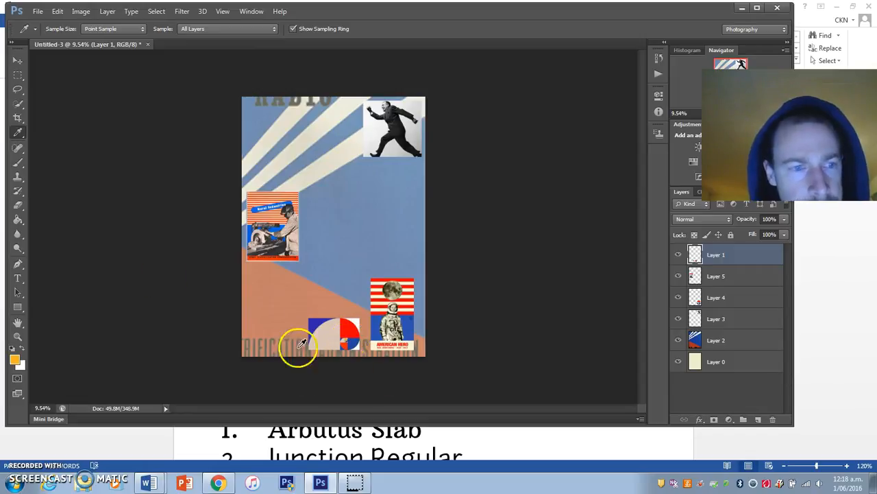
click(21, 217)
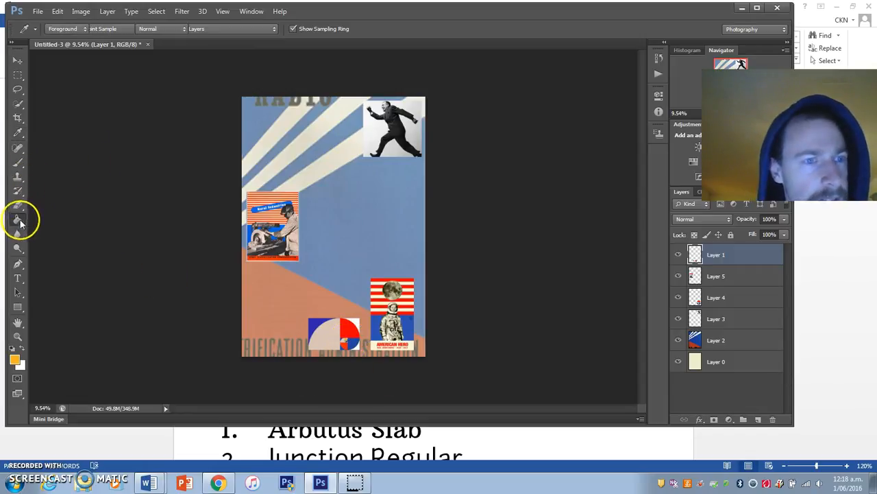
click(357, 327)
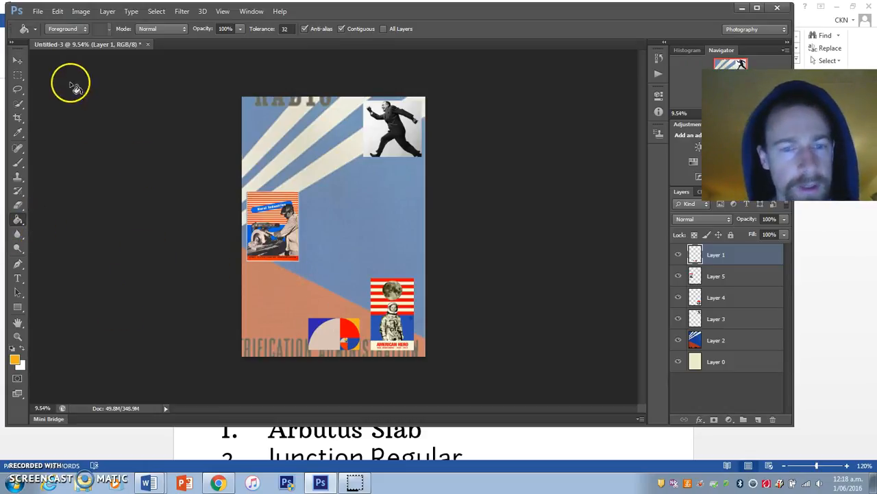
Move the American Hero image to the poster's bottom-left corner and enlarge it slightly with Free Transform
click(18, 60)
right_click(391, 319)
click(412, 326)
drag(392, 309, 290, 280)
key(ctrl+t)
key(Return)
Move the Rural Industries image to the poster's bottom-right corner and enlarge it slightly with Free Transform
right_click(281, 240)
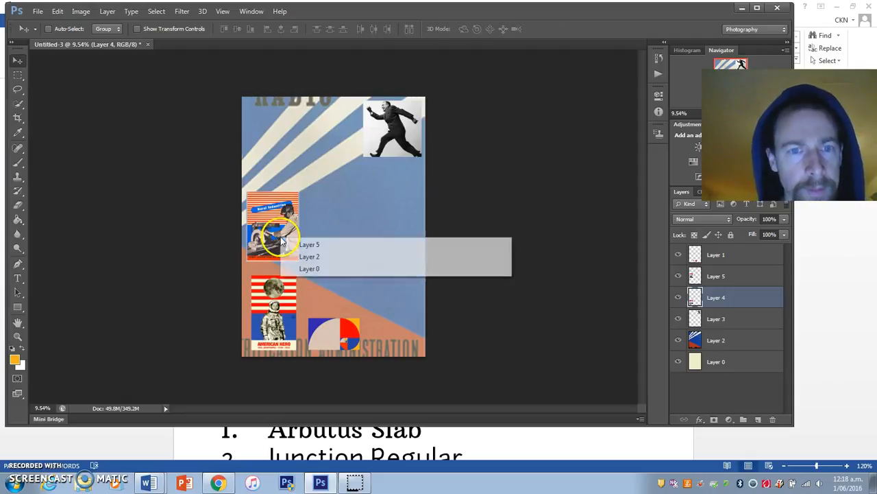
click(309, 244)
drag(274, 232, 268, 135)
key(ctrl+t)
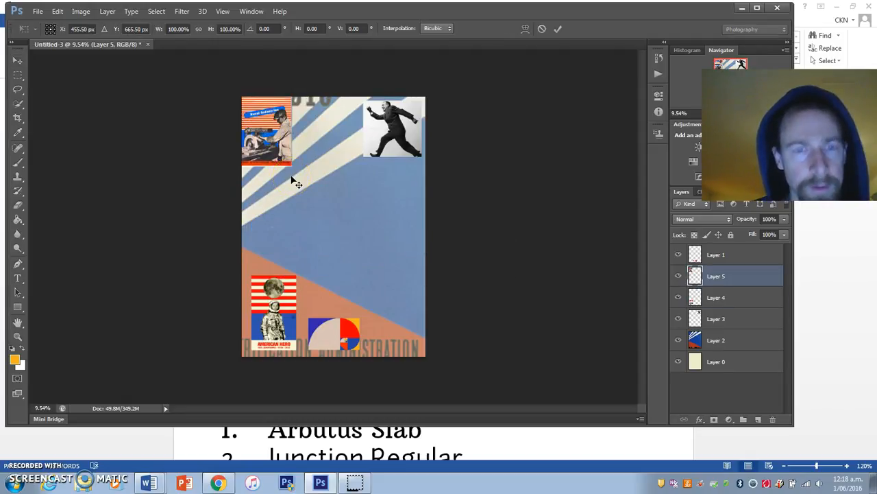
drag(293, 167, 405, 335)
key(Return)
Shift the golden section spiral slightly left between the American Hero and Rural Industries images
right_click(324, 334)
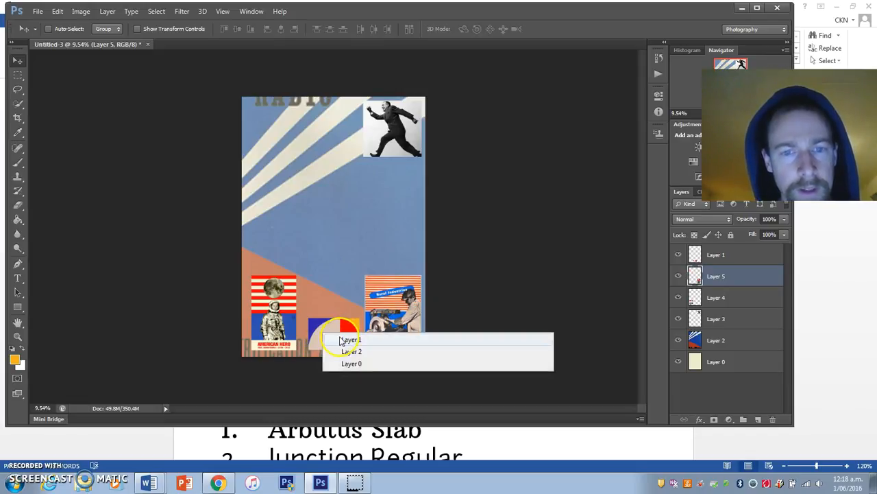
click(342, 340)
drag(333, 329, 328, 326)
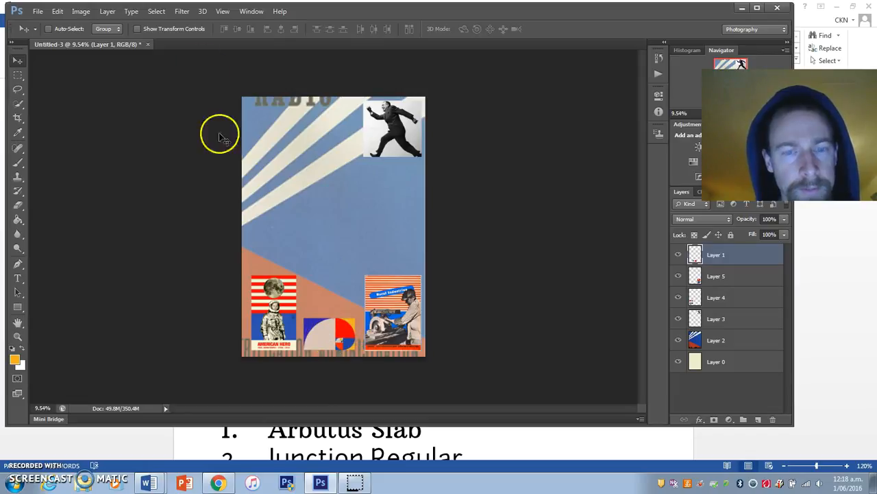
click(249, 12)
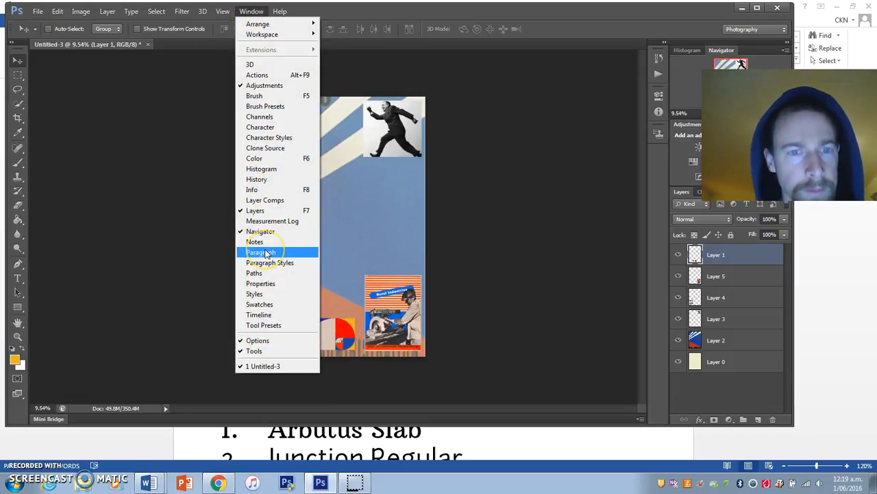
click(375, 189)
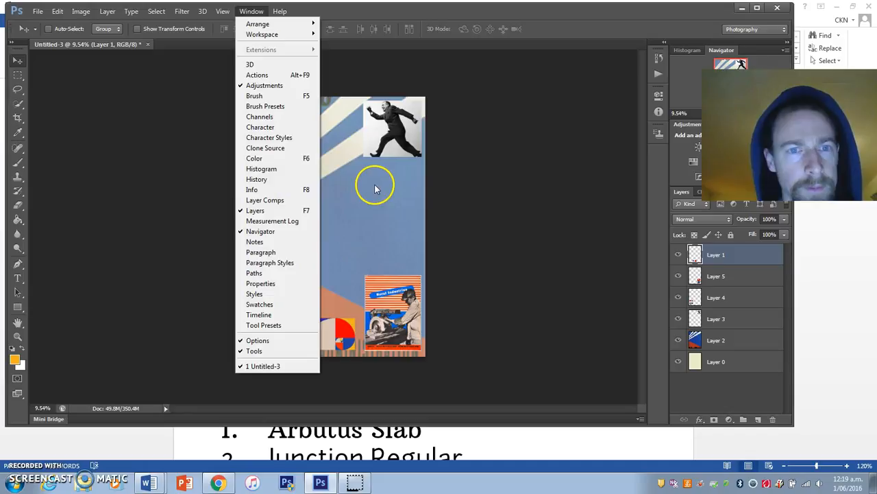
click(471, 204)
mouse_move(332, 336)
mouse_down()
mouse_move(343, 330)
mouse_move(274, 255)
mouse_move(342, 323)
mouse_move(334, 340)
mouse_up()
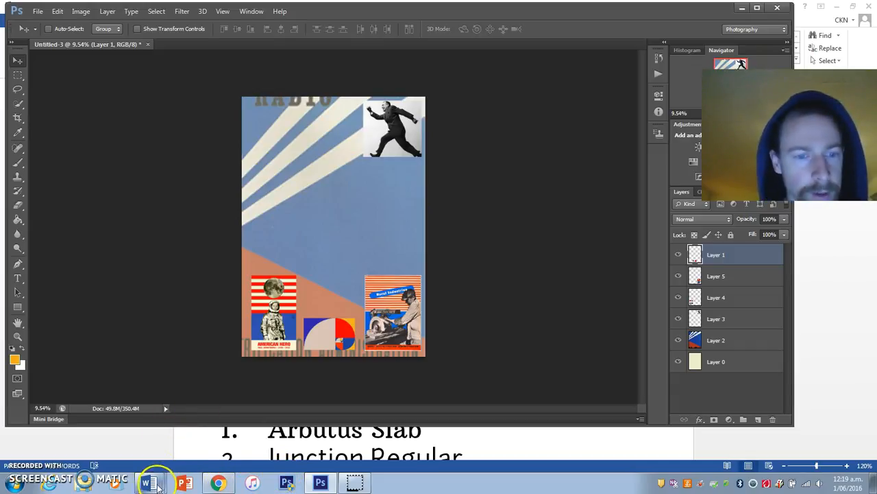
Switch to the fonts document in Word to consult the Lester Beall font list
mouse_move(157, 484)
click(147, 439)
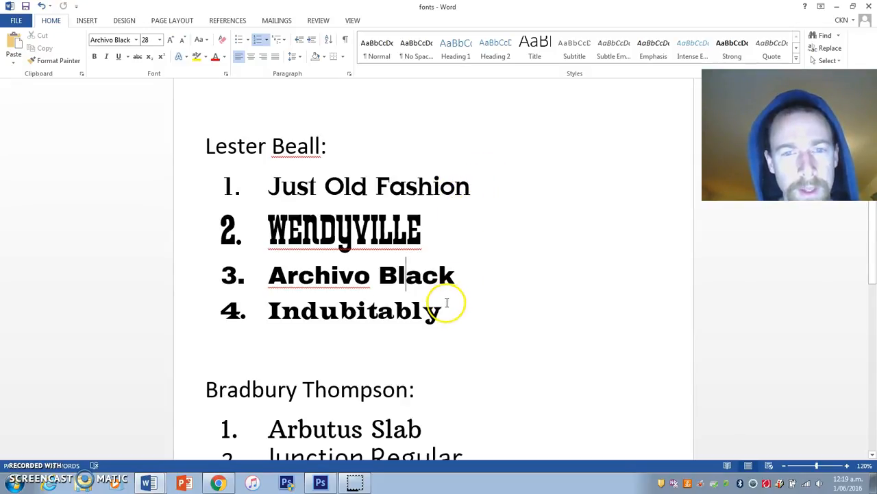
Switch back to Photoshop and add the title text "Lester Beall" in a text box along the poster's top, beside the running man image
click(320, 483)
click(18, 278)
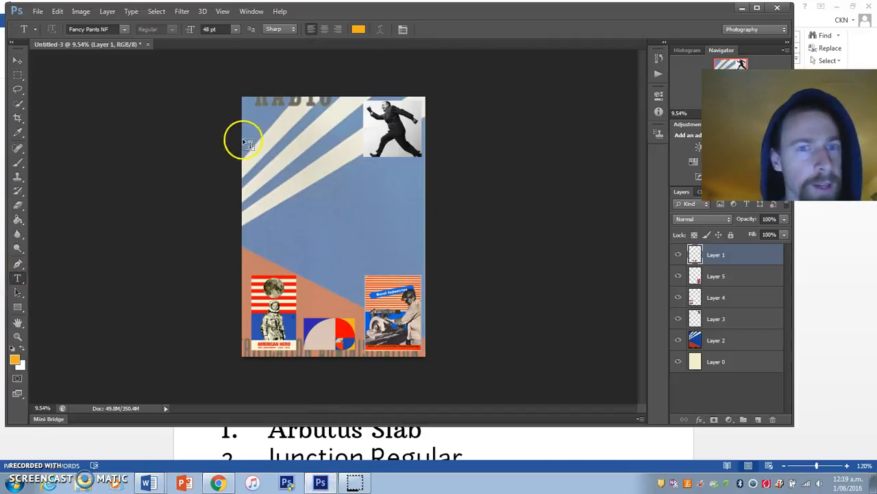
drag(243, 100, 362, 129)
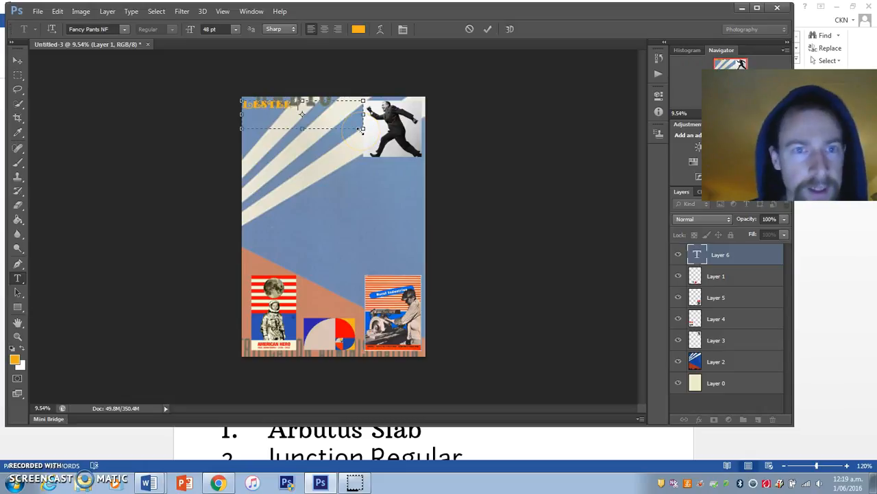
Recheck the Lester Beall font list in Word and set the whole title's font to Indubitably in Photoshop
key(ctrl+a)
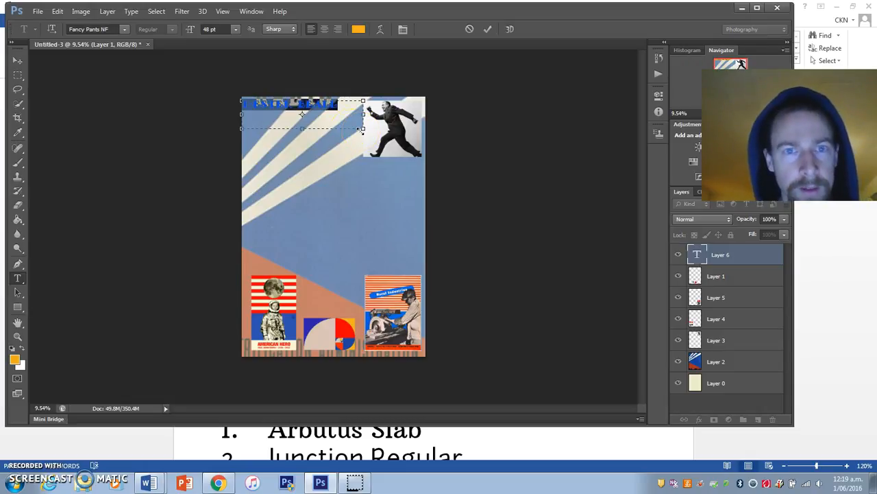
click(125, 28)
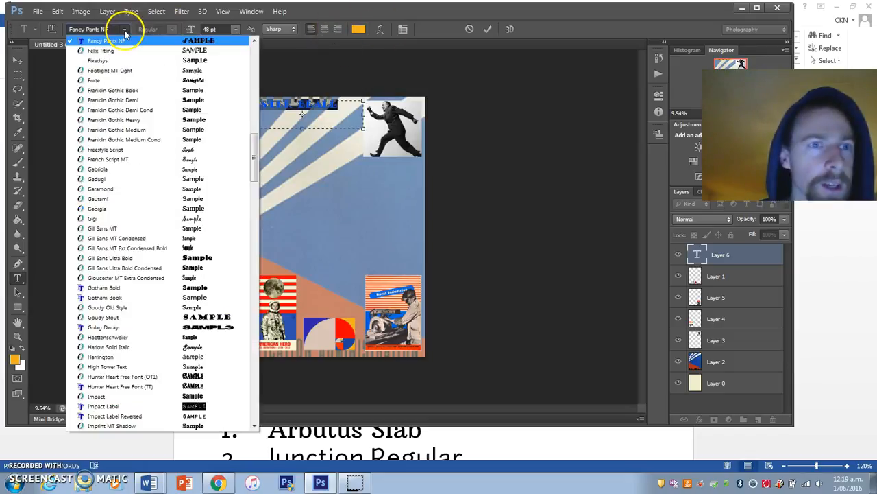
drag(251, 141, 260, 235)
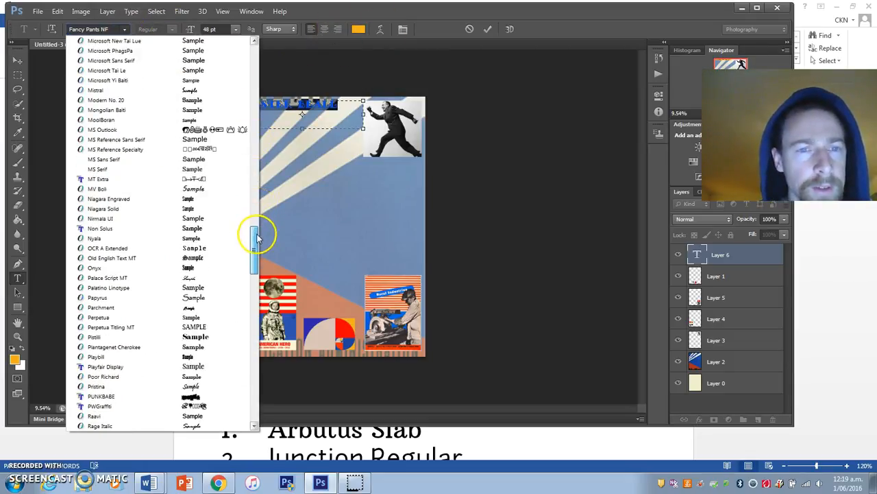
click(148, 482)
click(147, 441)
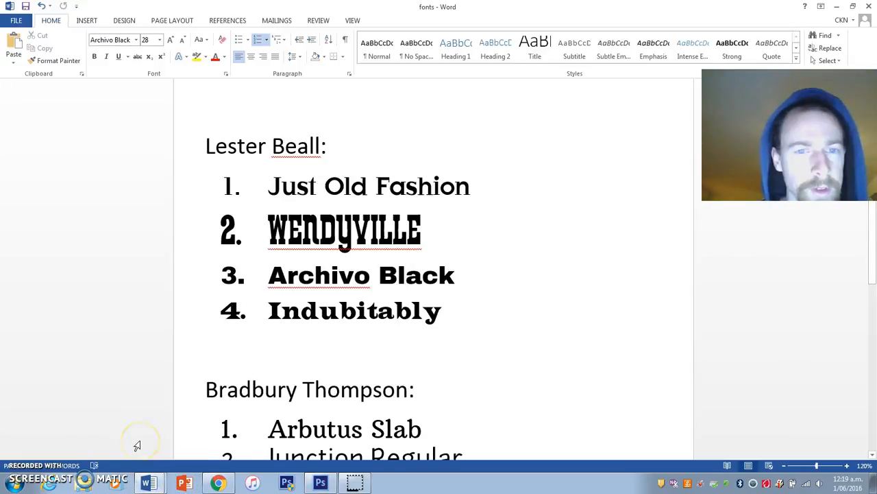
click(152, 482)
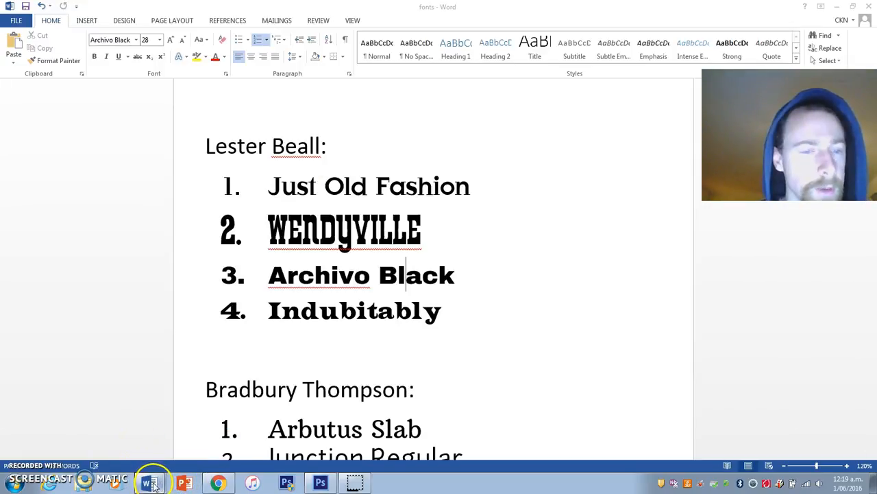
click(320, 482)
click(125, 30)
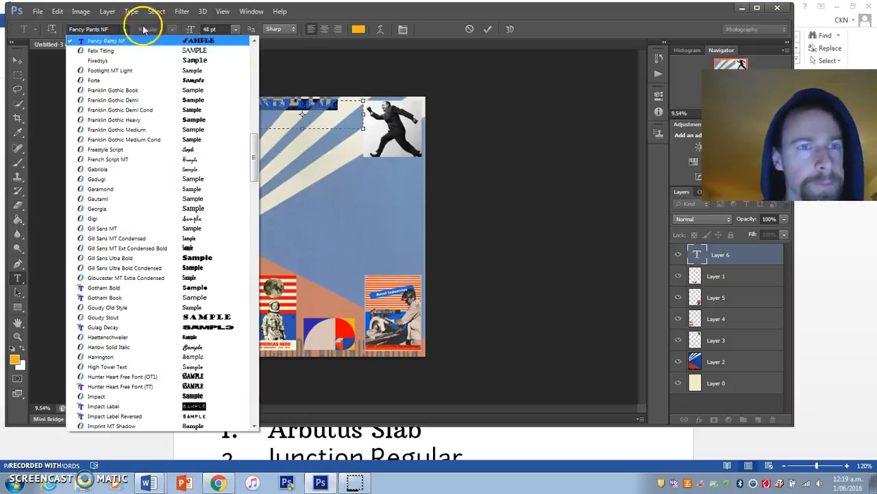
drag(255, 161, 251, 180)
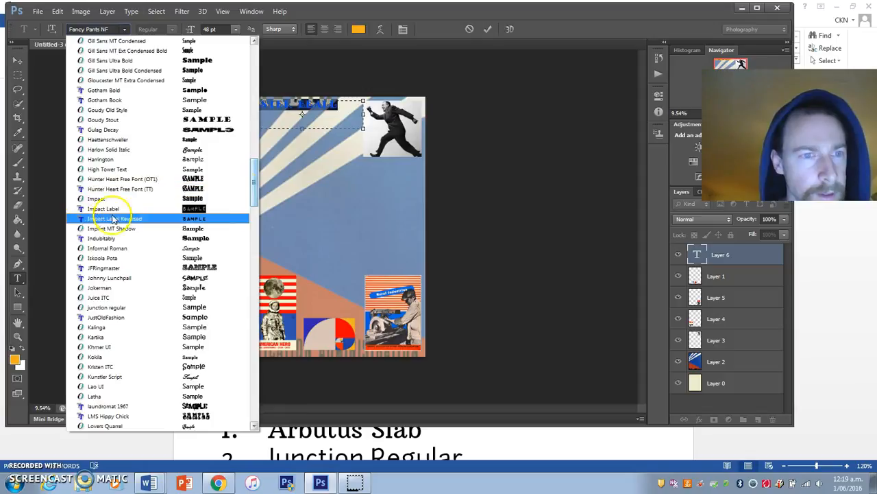
click(103, 243)
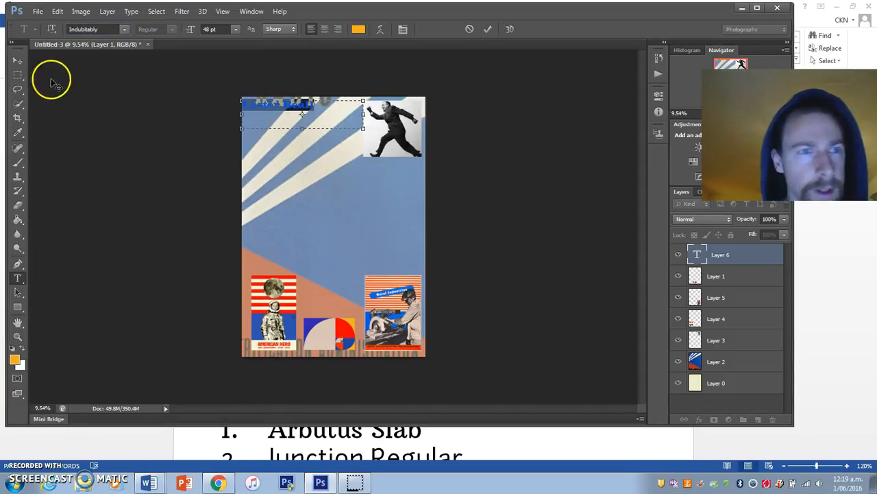
Move the title slightly in from the poster's edge and enlarge it with Free Transform to about 70 pt
click(18, 60)
mouse_move(285, 117)
mouse_down()
mouse_move(291, 110)
mouse_move(294, 118)
mouse_up()
key(ctrl+t)
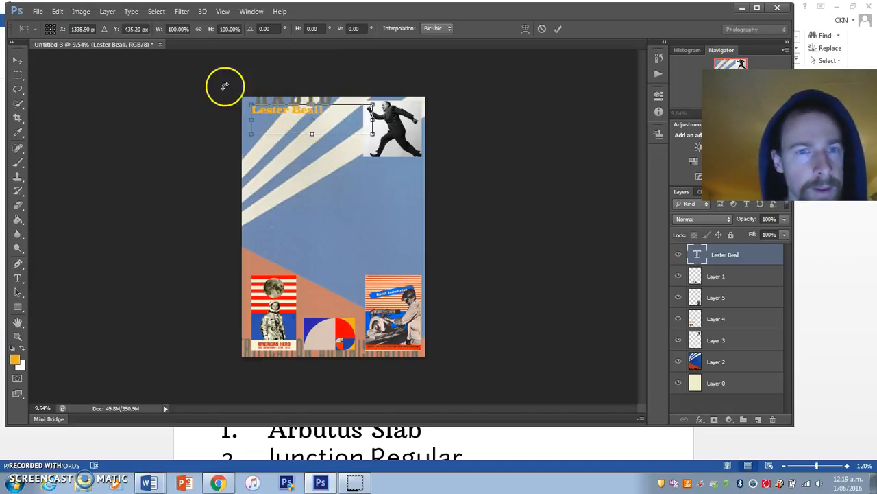
drag(374, 134, 421, 172)
key(Return)
drag(297, 118, 295, 119)
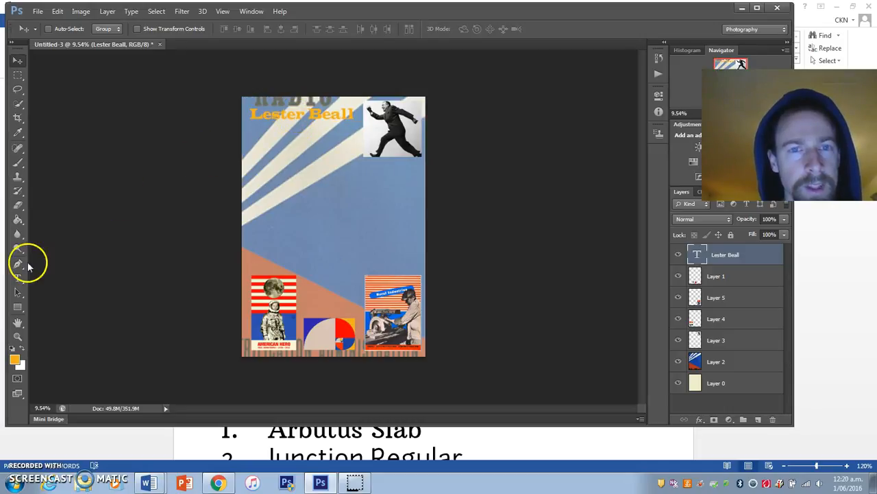
Recolour the title text red (fb0202), sampled from the American Hero image's stripes
click(18, 277)
click(334, 113)
key(ctrl+a)
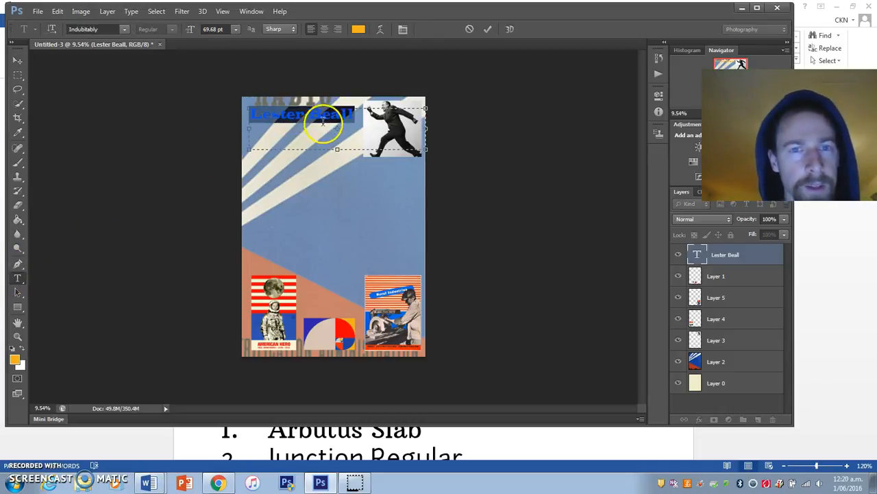
click(14, 359)
click(298, 297)
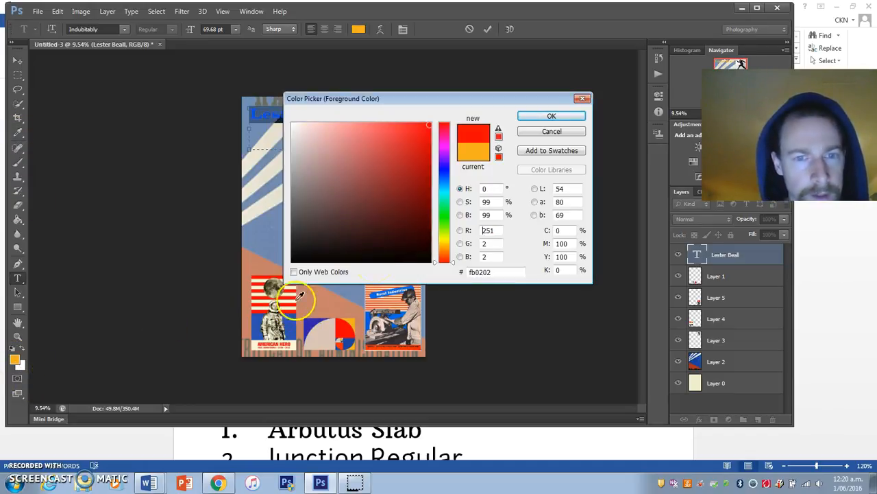
click(550, 116)
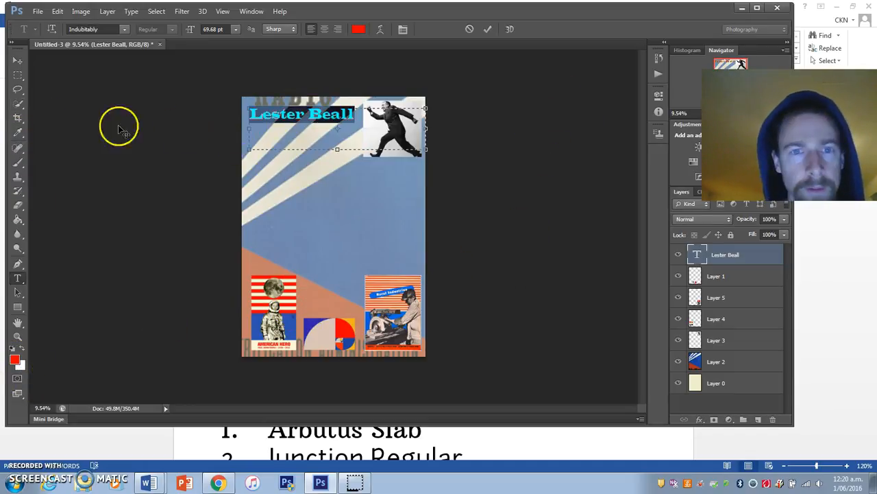
click(19, 61)
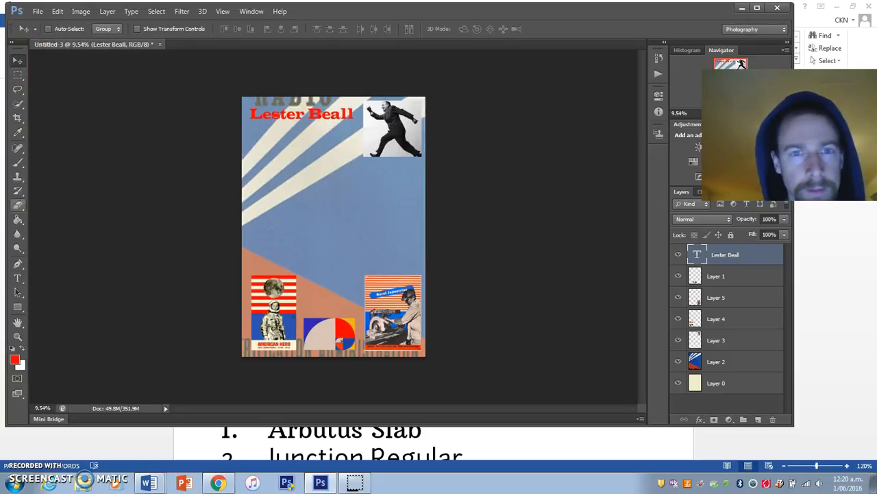
Split the title onto two lines, with Lester above Beall
click(17, 278)
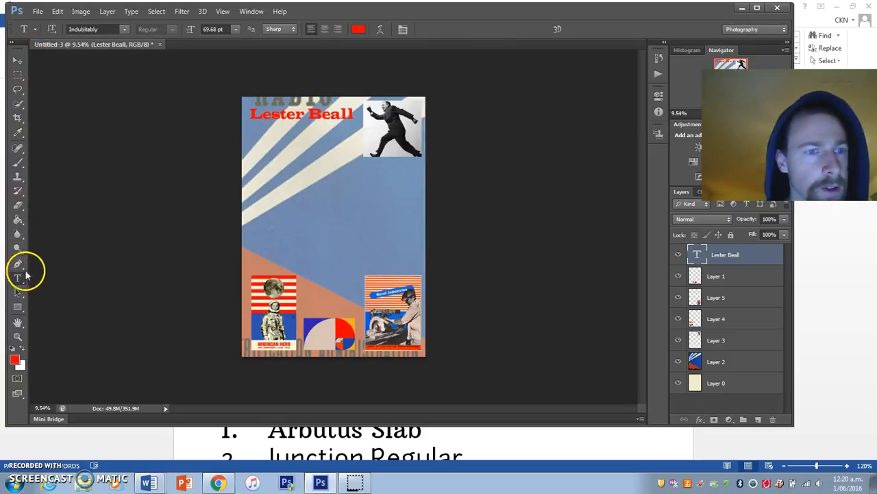
click(309, 113)
key(Return)
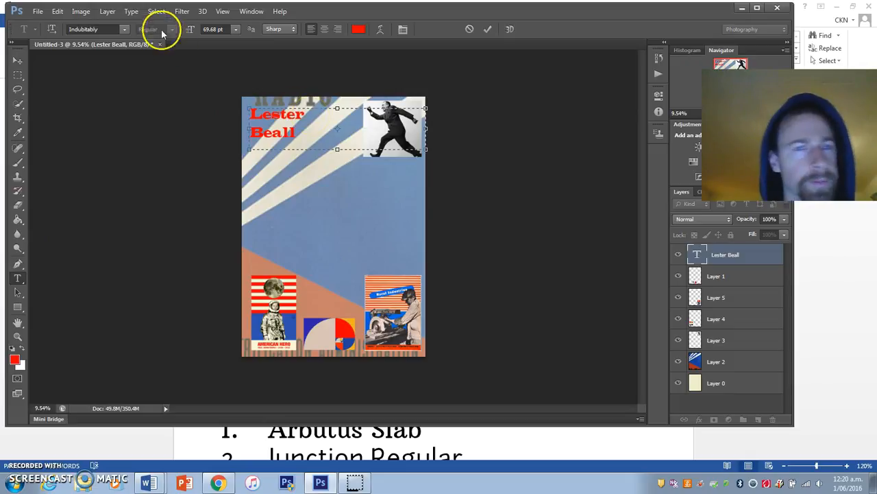
Enlarge the two-line title with Free Transform to about 104 pt and position it in the poster's top-left corner
click(18, 61)
mouse_move(267, 111)
mouse_down()
mouse_move(287, 118)
mouse_move(281, 113)
mouse_up()
key(ctrl+t)
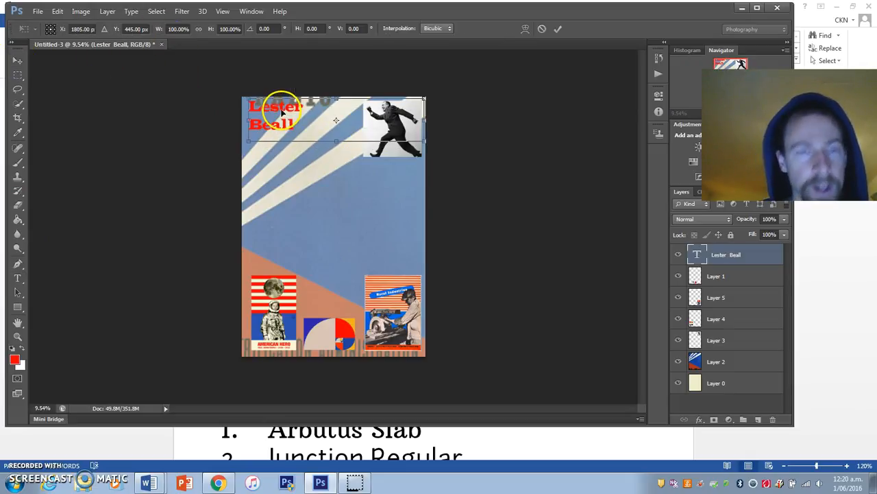
drag(419, 141, 510, 165)
double_click(278, 113)
drag(278, 117, 280, 117)
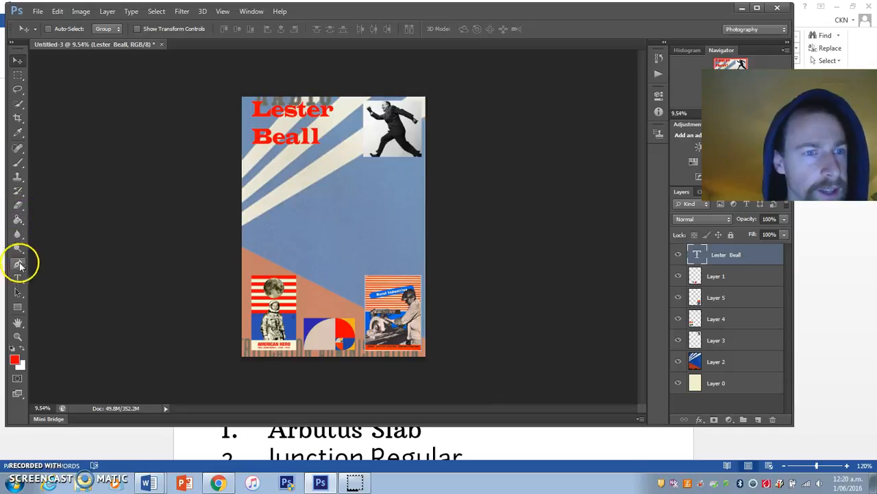
Recolour the title a slightly darker orange-red (df2504), starting from a colour sampled from the golden section spiral
click(19, 278)
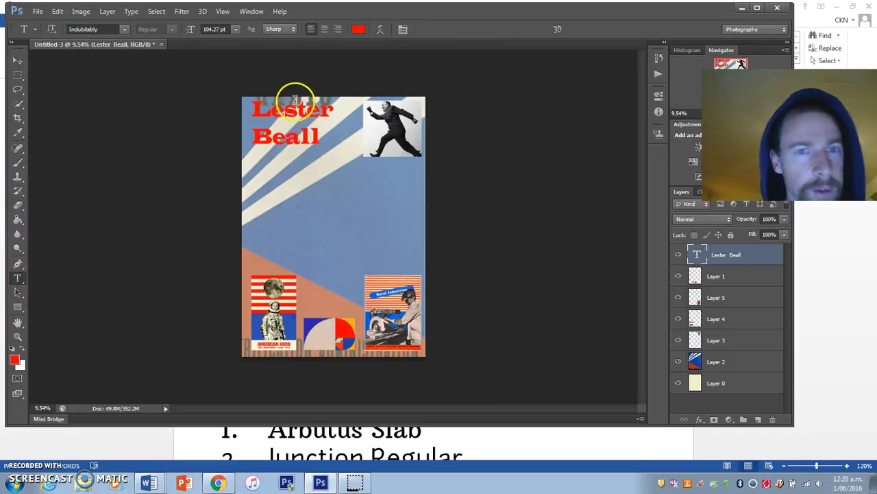
click(288, 106)
key(ctrl+a)
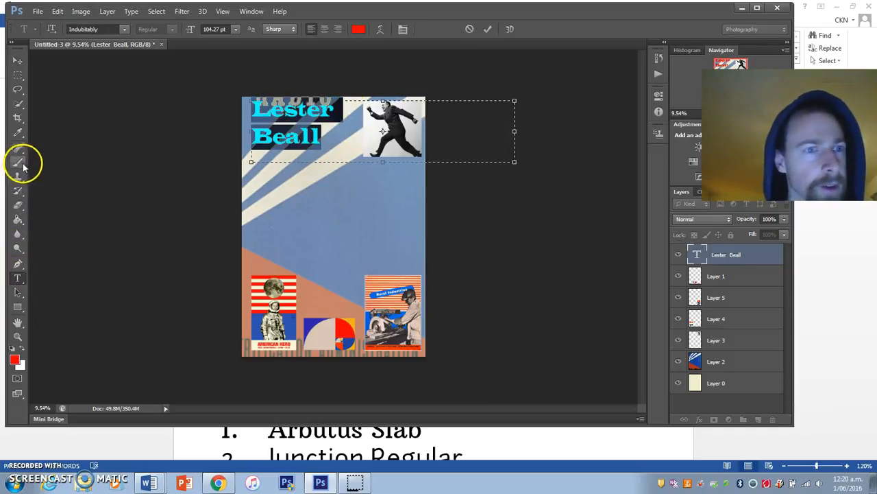
click(15, 359)
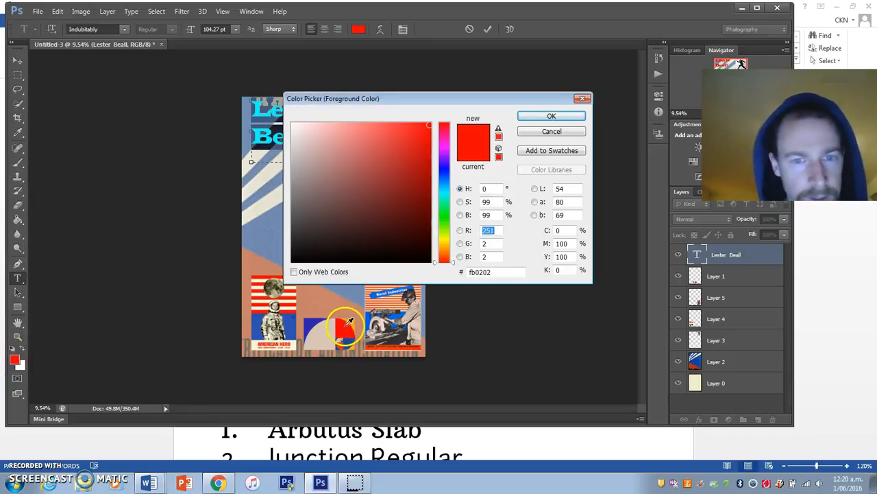
click(341, 334)
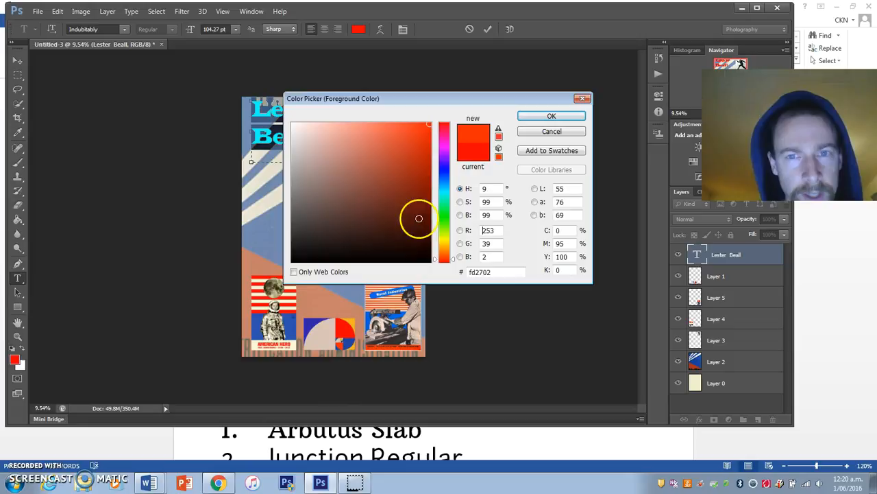
drag(428, 128, 427, 140)
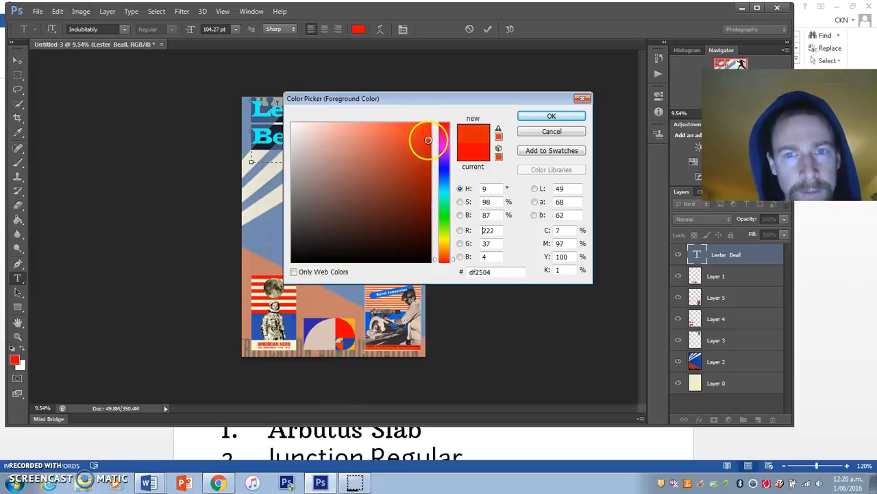
click(551, 116)
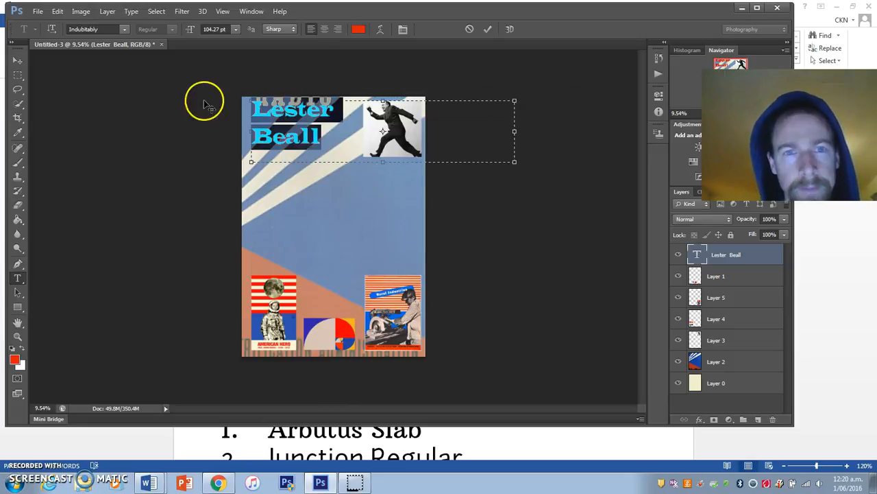
click(17, 60)
drag(296, 109, 297, 108)
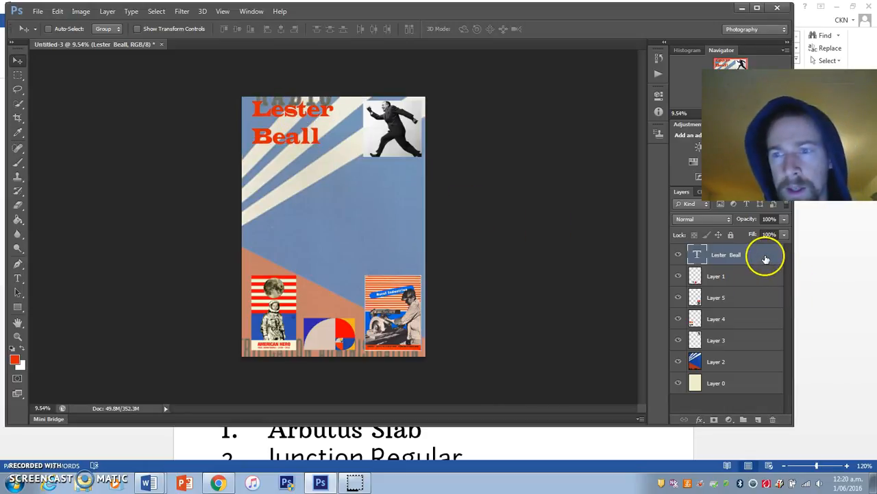
Try to open the Layer Style options of the Lester Beall text layer
double_click(766, 254)
click(459, 202)
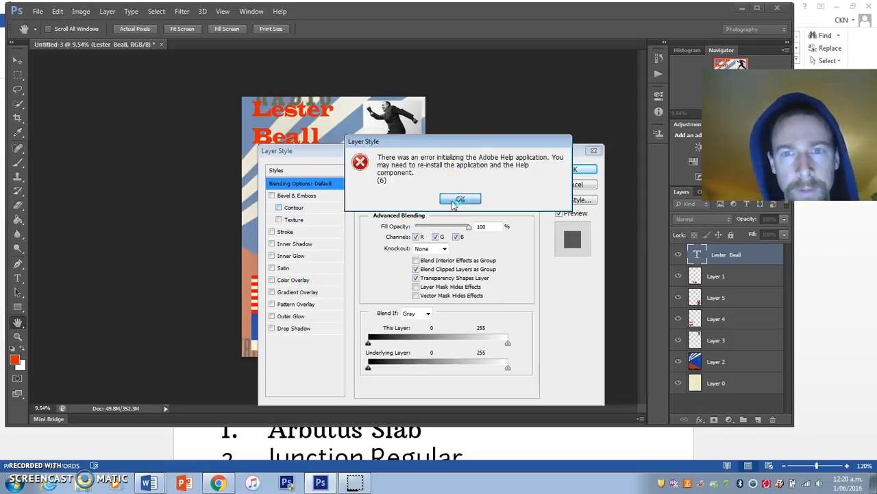
click(506, 253)
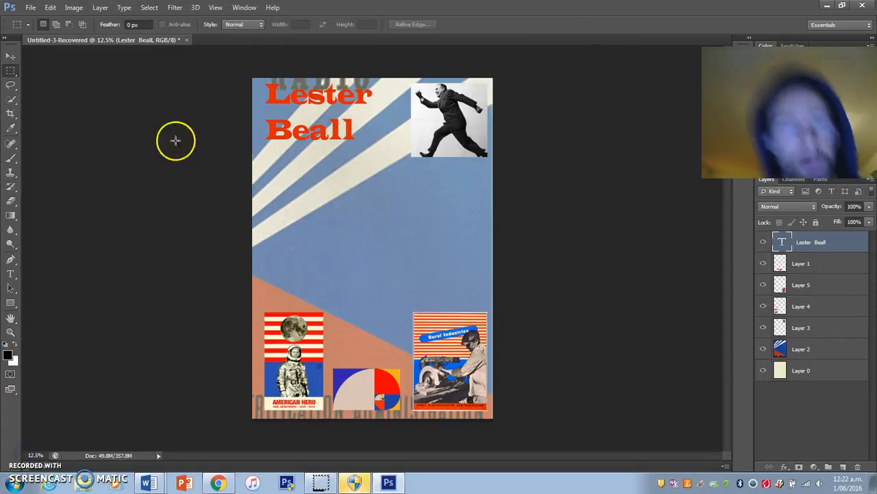
Add a 24 px outside Stroke to the Lester Beall text layer, coloured with the dark blue sampled from the golden section spiral
click(10, 55)
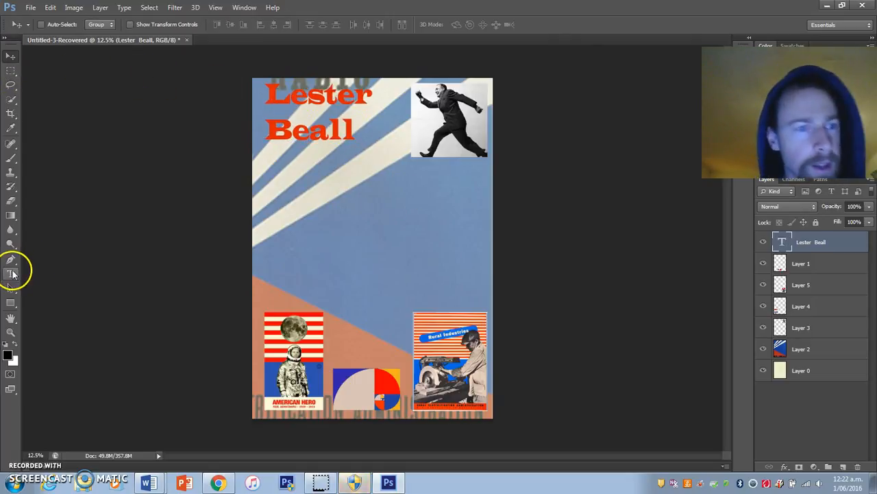
double_click(844, 241)
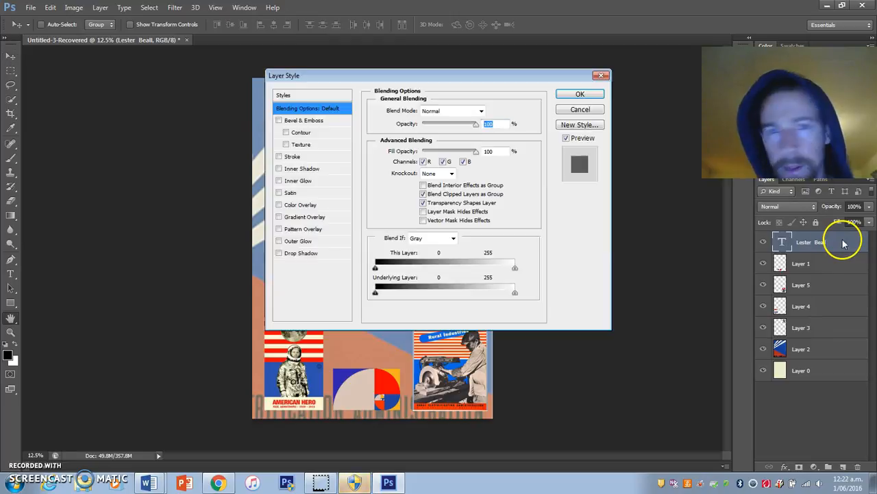
drag(310, 76, 502, 105)
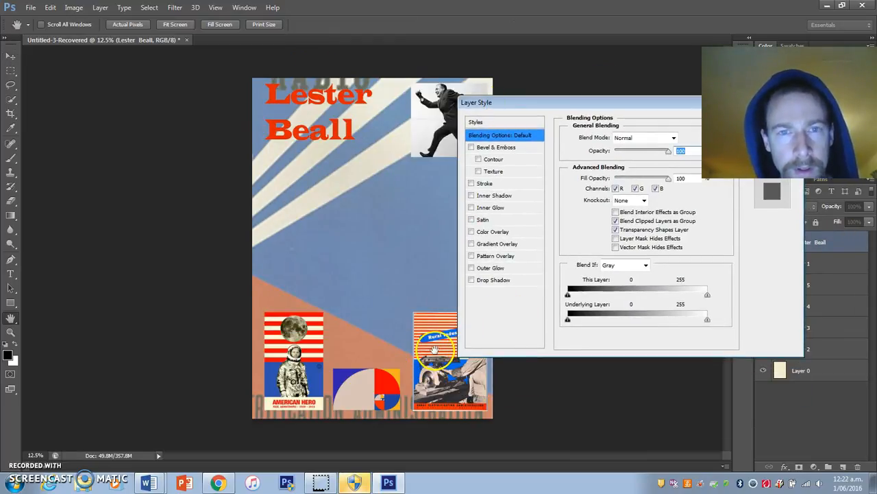
click(484, 184)
drag(611, 140, 616, 141)
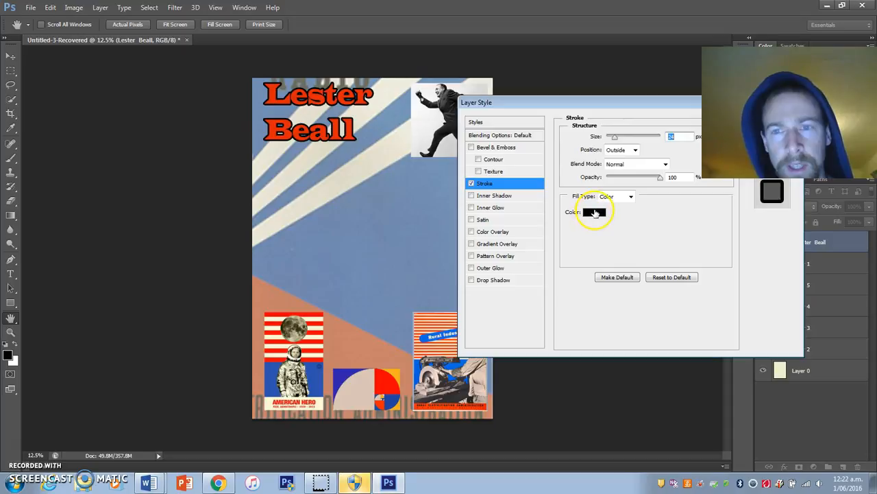
click(594, 213)
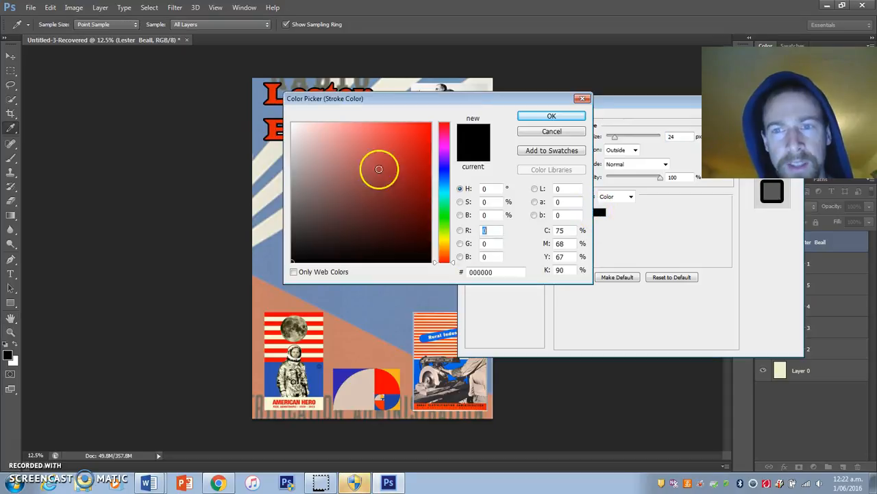
click(337, 375)
click(537, 117)
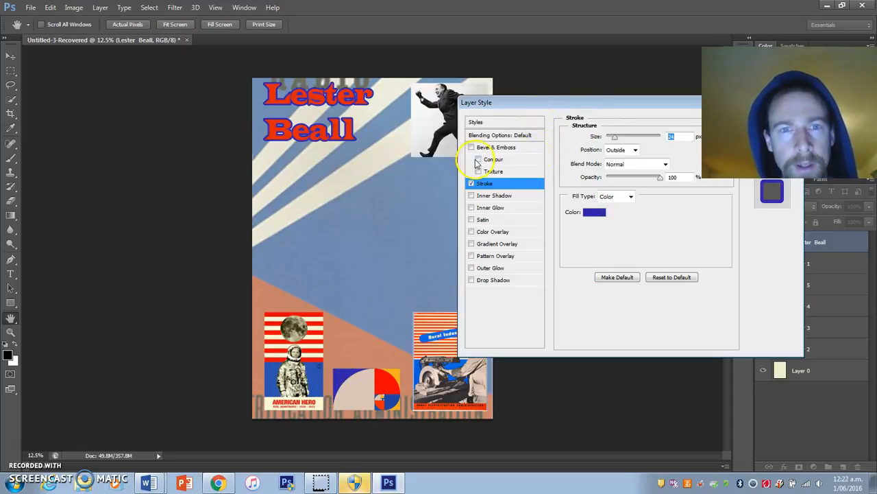
Accept the title's stroke settings and enlarge the Lester Beall title with Free Transform to about 120%
drag(660, 110, 584, 124)
click(691, 135)
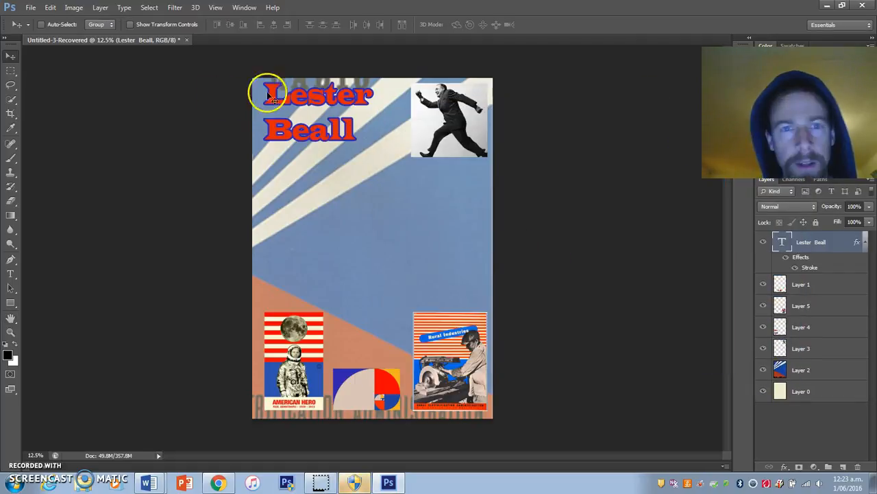
drag(317, 101, 317, 101)
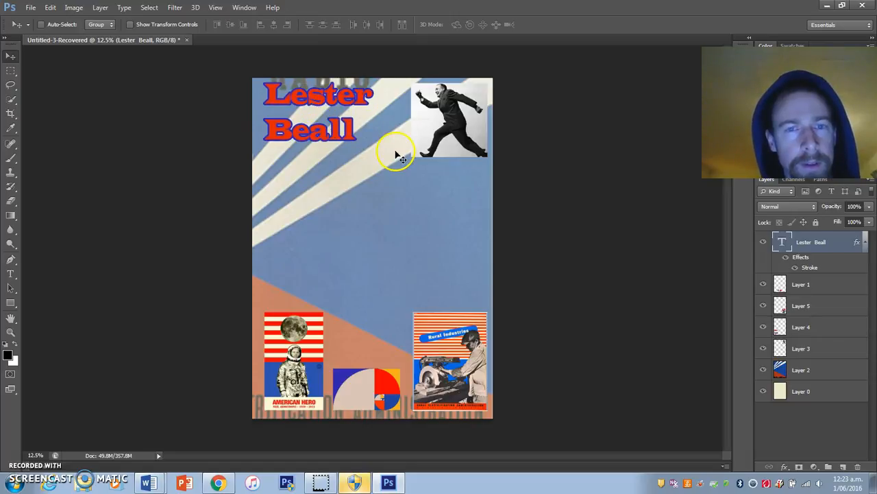
key(ctrl+t)
drag(610, 162, 672, 201)
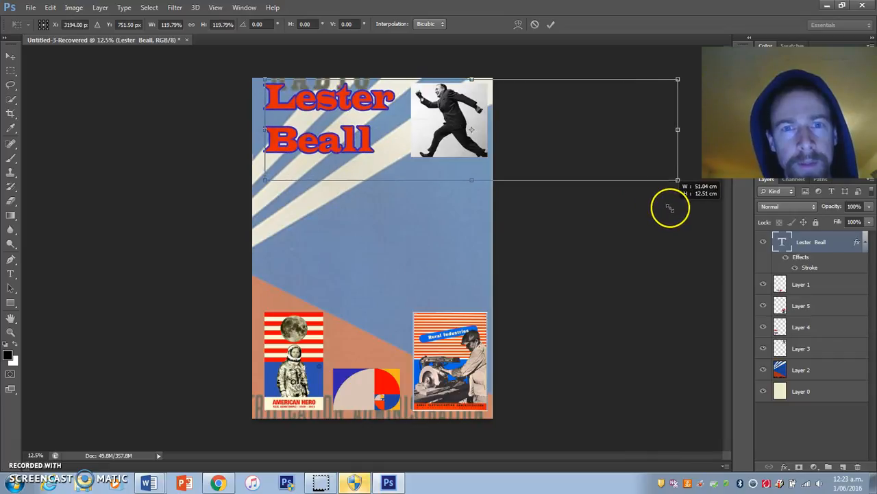
key(Return)
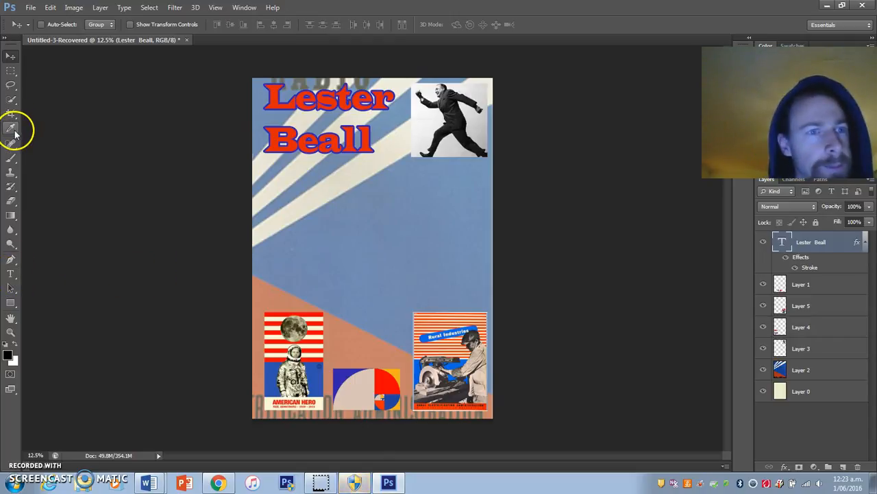
Draw a closed Pen path around the free area below the title, dipping between the two lower posters above the spiral
click(12, 261)
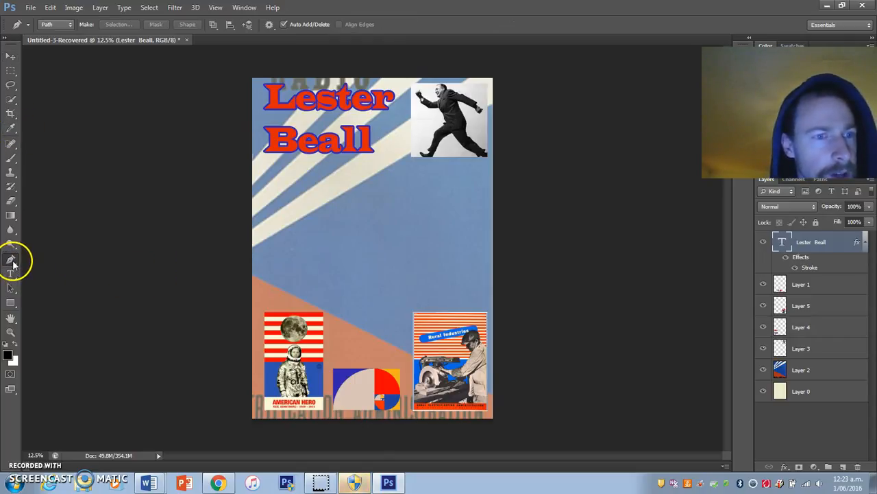
click(47, 23)
click(53, 42)
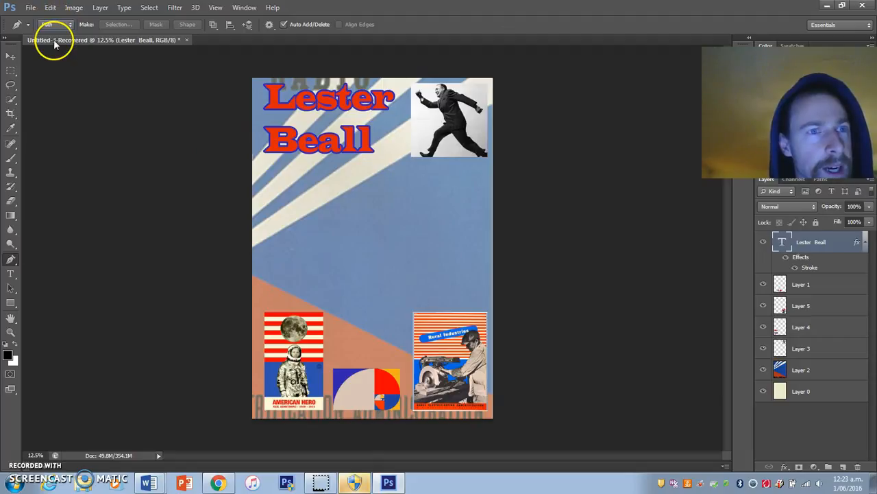
click(268, 164)
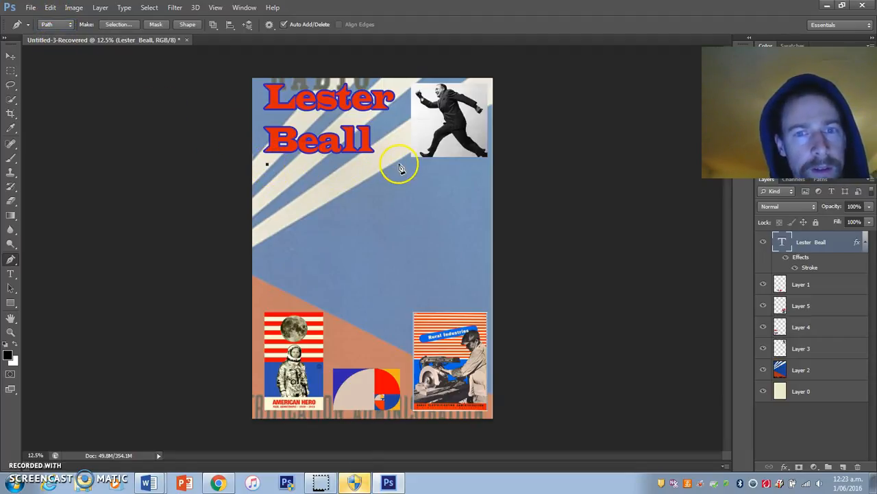
click(482, 164)
click(486, 305)
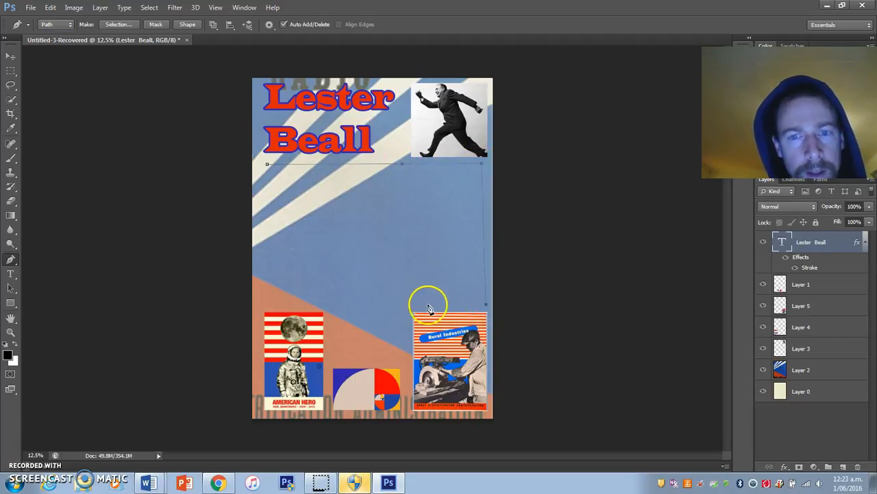
click(399, 307)
click(398, 353)
click(336, 356)
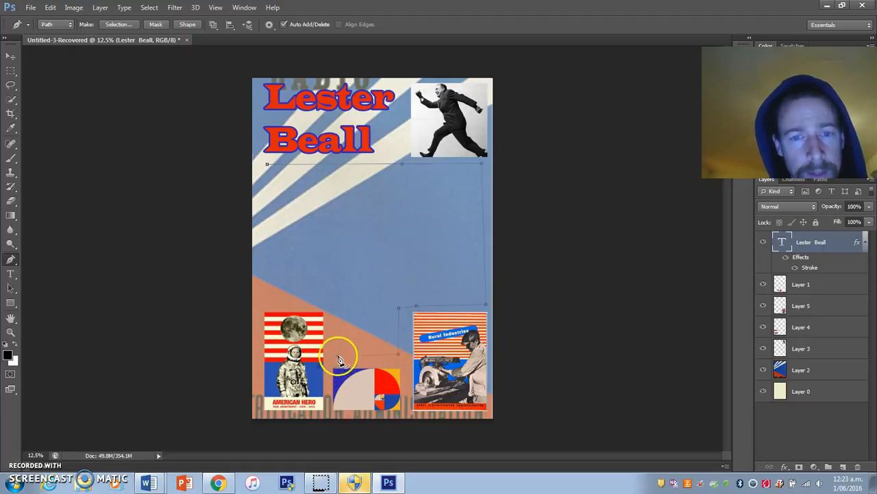
click(335, 309)
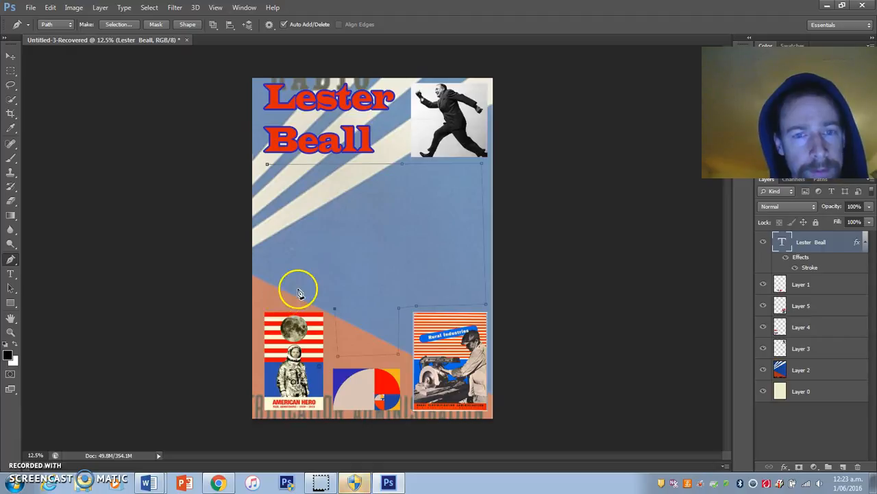
click(297, 293)
click(267, 165)
Deselect the Work Path and draw a new closed Pen path following the blue wedge, between the photo and the Rural Industries poster
click(11, 70)
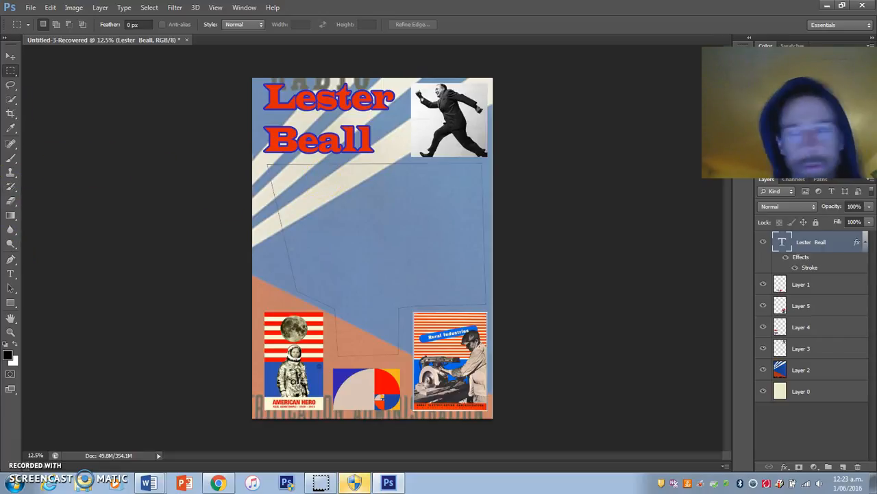
click(820, 180)
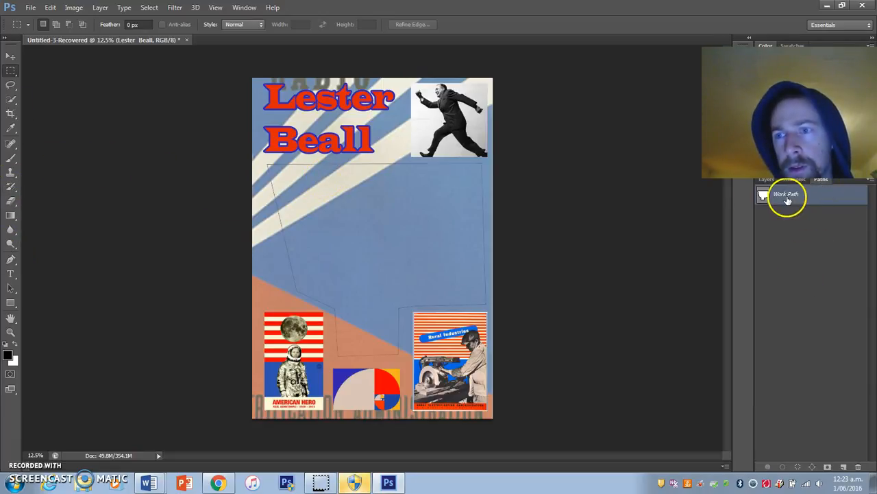
click(795, 219)
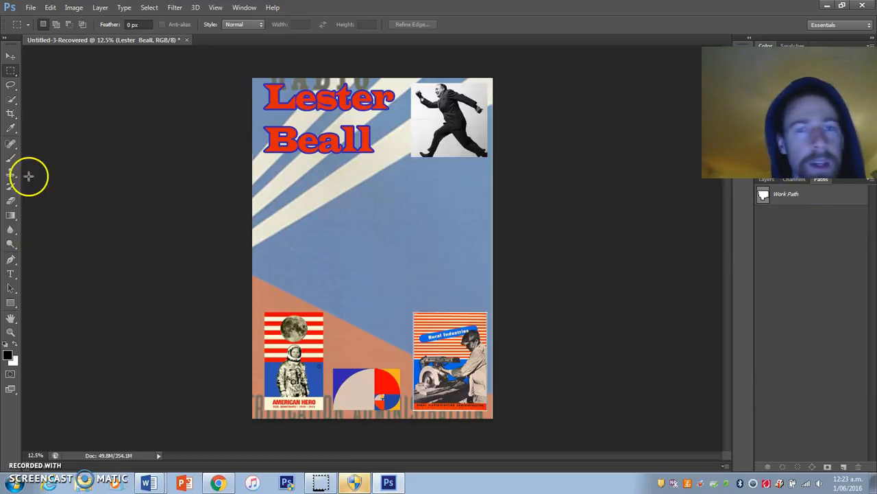
click(11, 259)
click(411, 164)
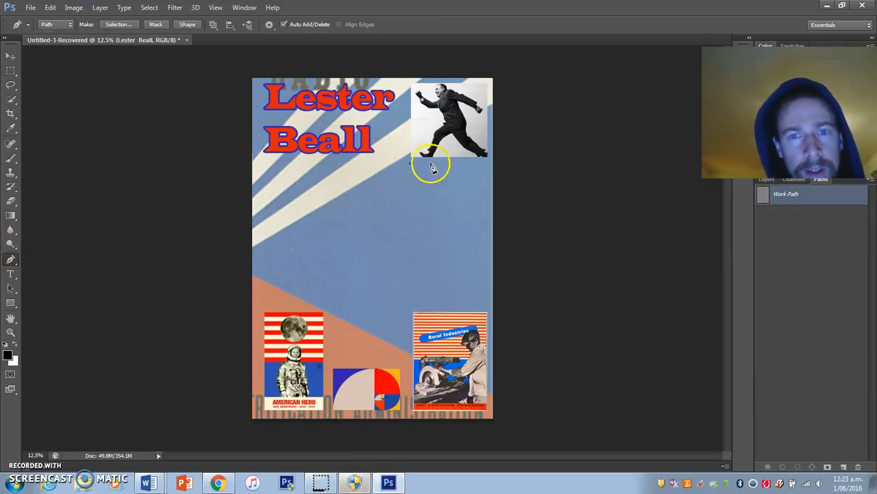
click(485, 163)
click(481, 305)
click(410, 307)
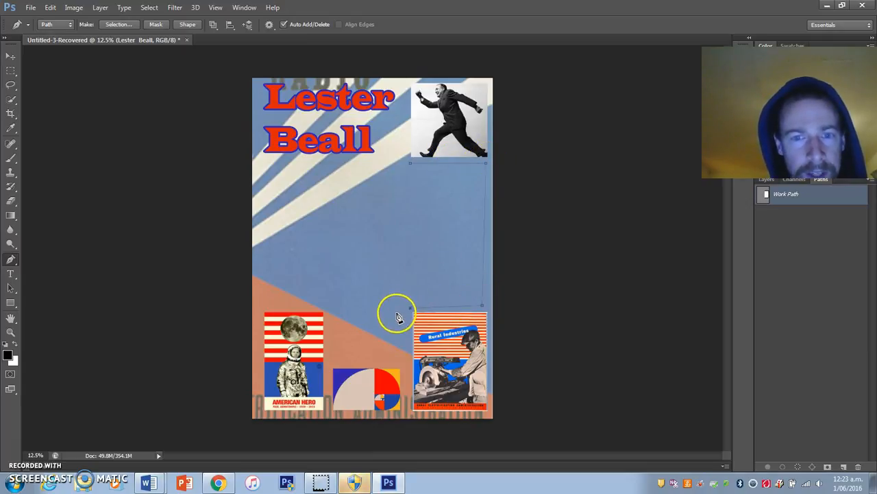
click(401, 333)
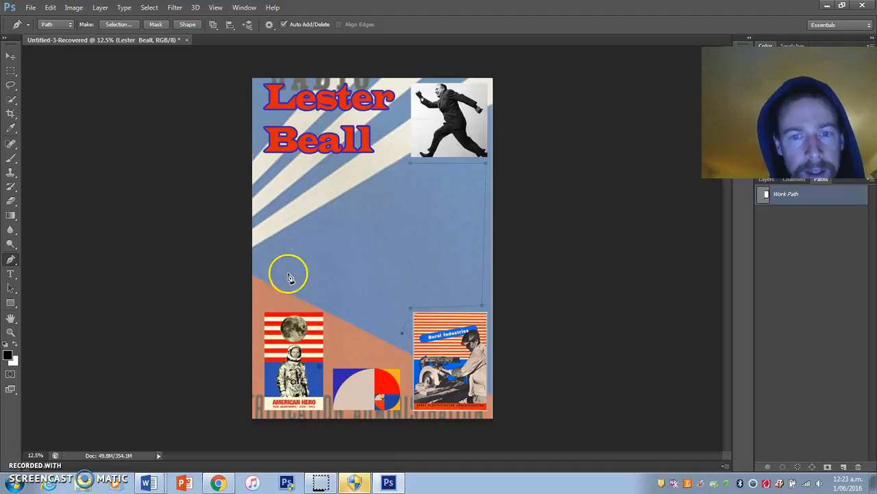
click(261, 268)
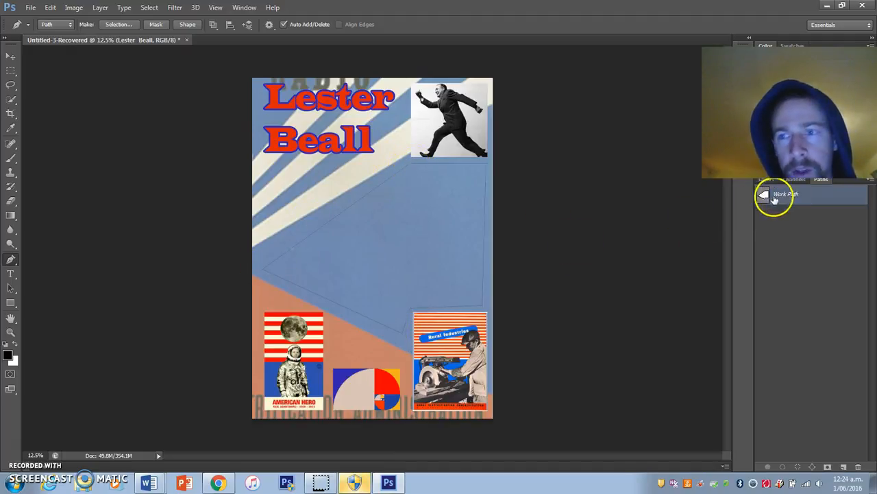
Start a text area inside the closed wedge-shaped path with the Type tool
click(769, 181)
click(795, 180)
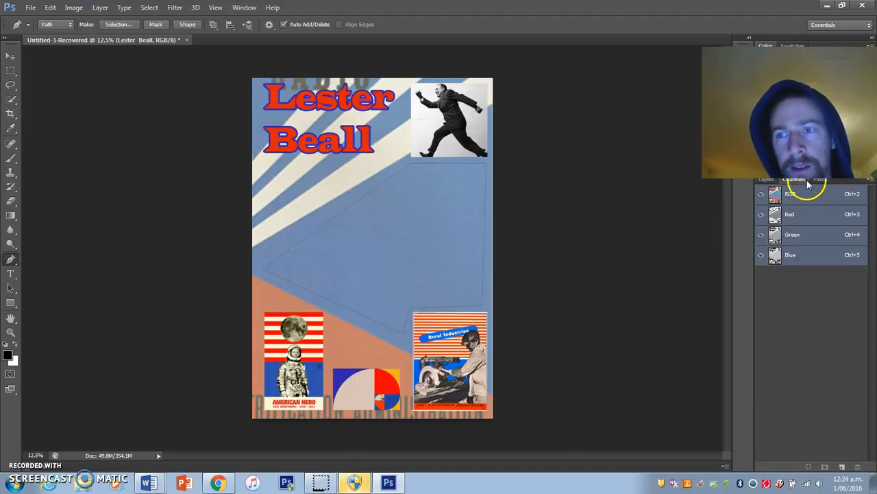
click(821, 181)
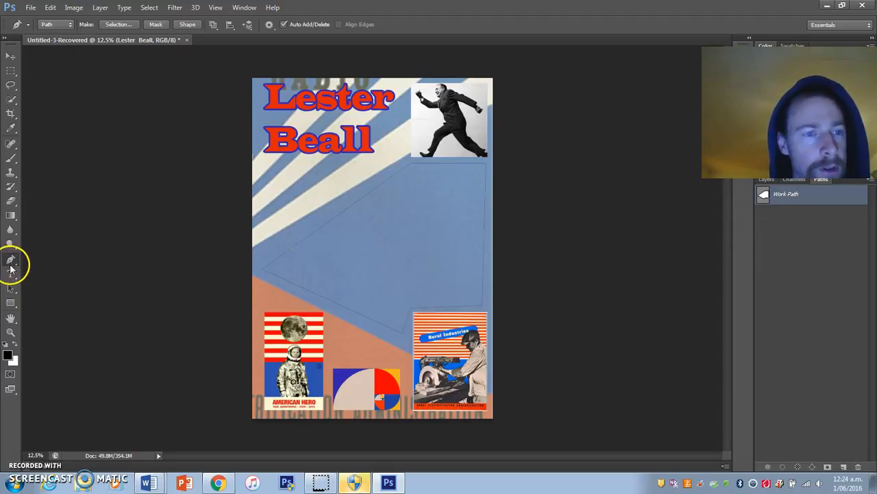
click(11, 275)
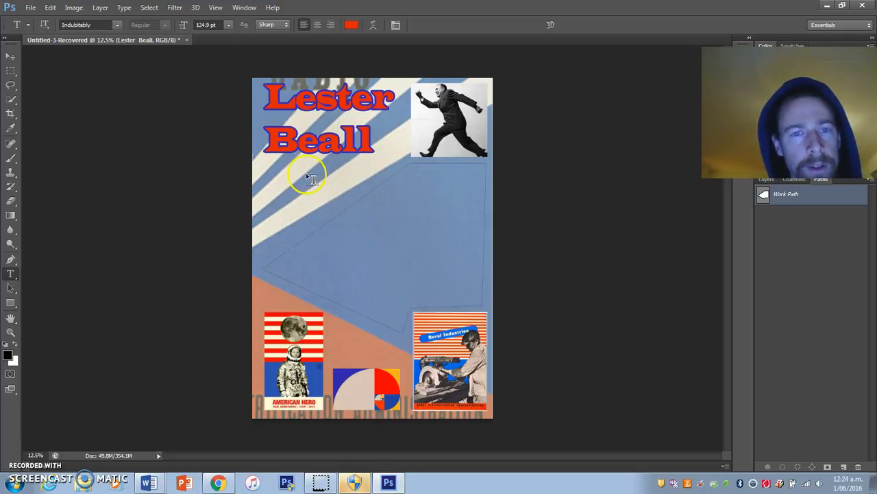
click(414, 179)
click(425, 201)
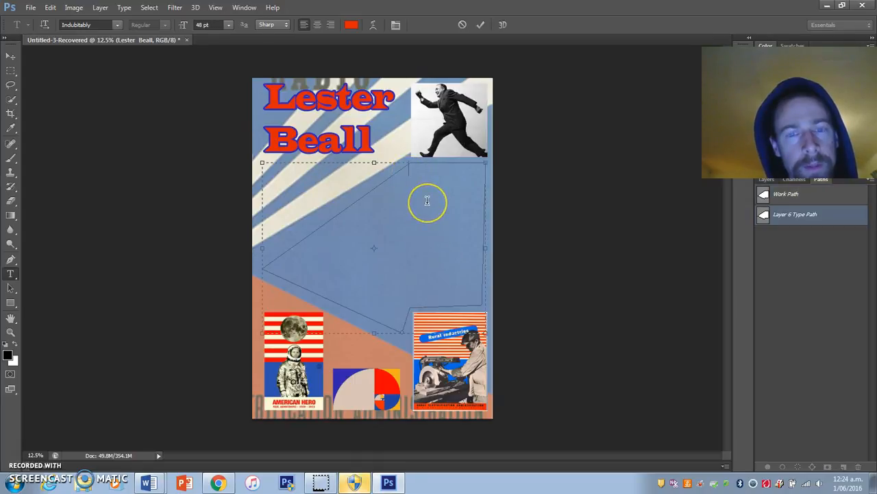
Check the selected biography in the Word document Information, return to Photoshop and paste the copied text into the wedge-shaped area
mouse_move(147, 476)
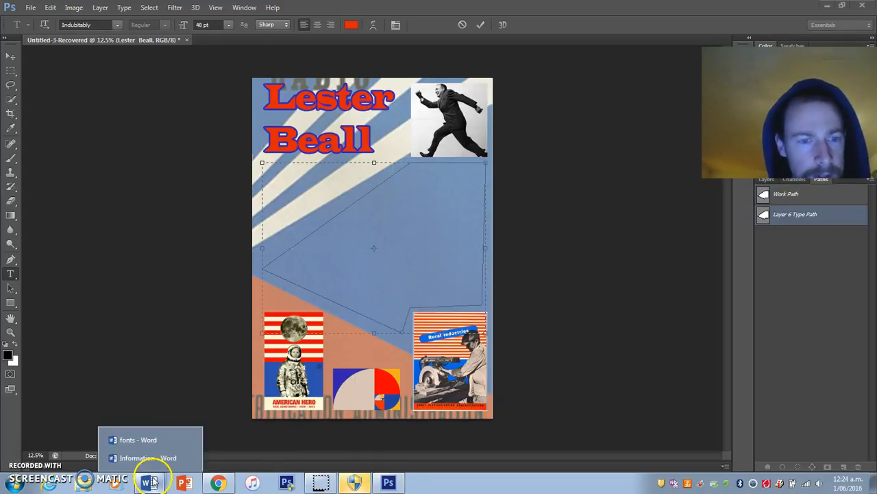
click(143, 458)
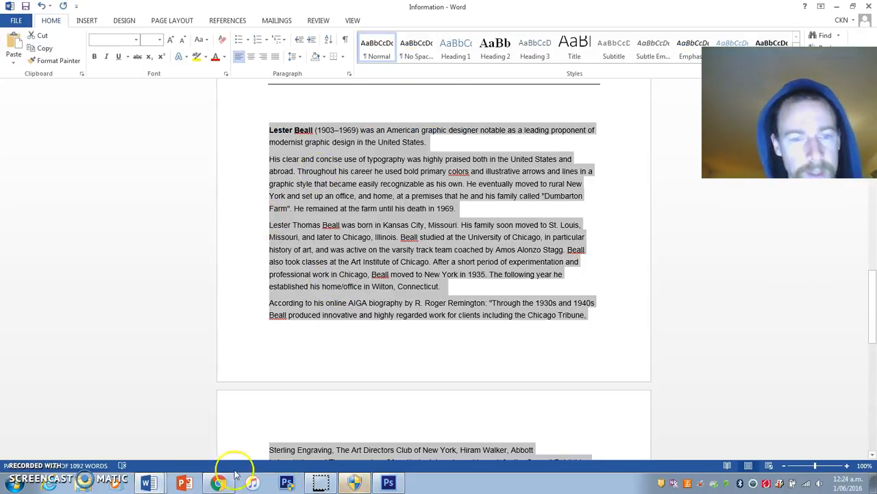
click(388, 482)
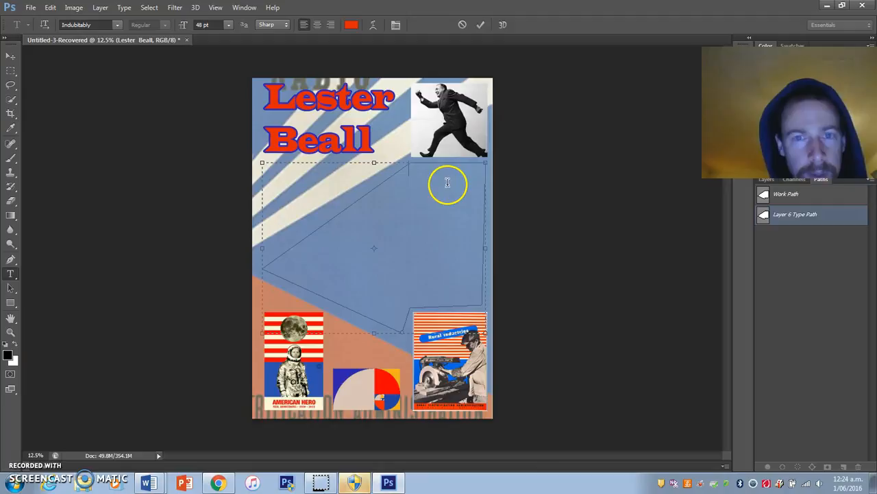
key(ctrl+v)
Try 12, 14, 18 and 24 pt on the whole biography text, then set it to 18 pt
key(ctrl+a)
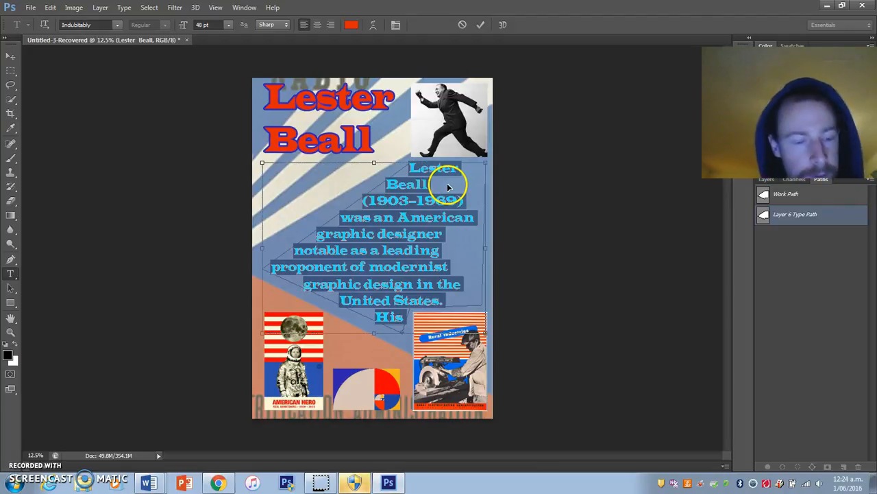
click(231, 30)
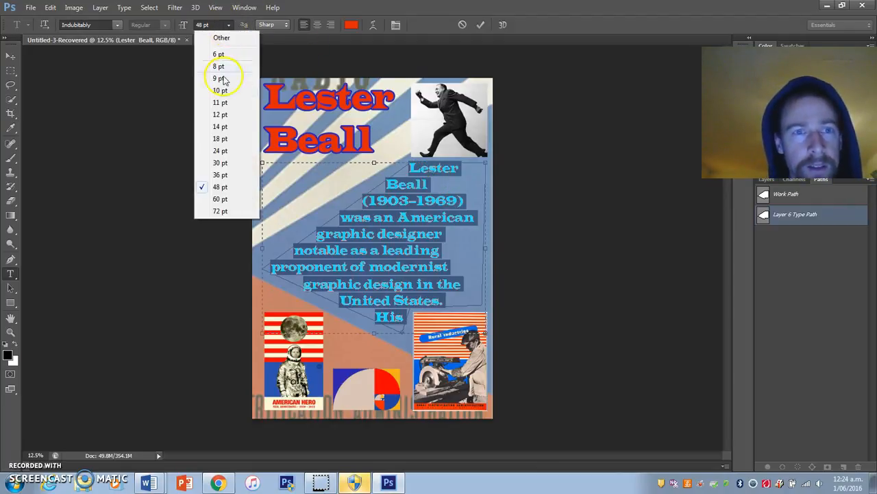
click(219, 104)
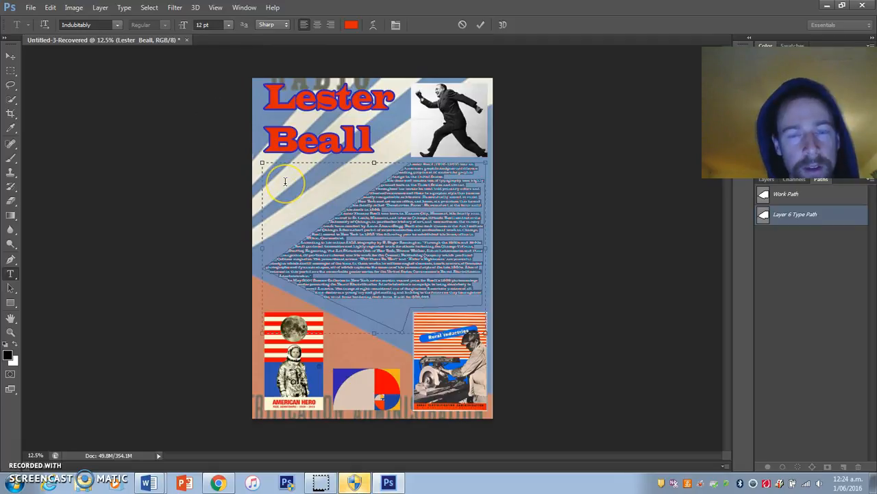
click(229, 27)
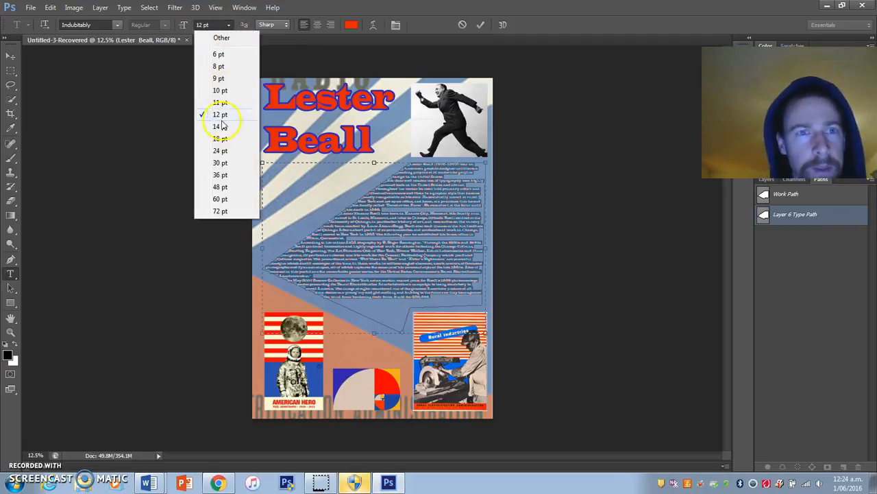
click(220, 126)
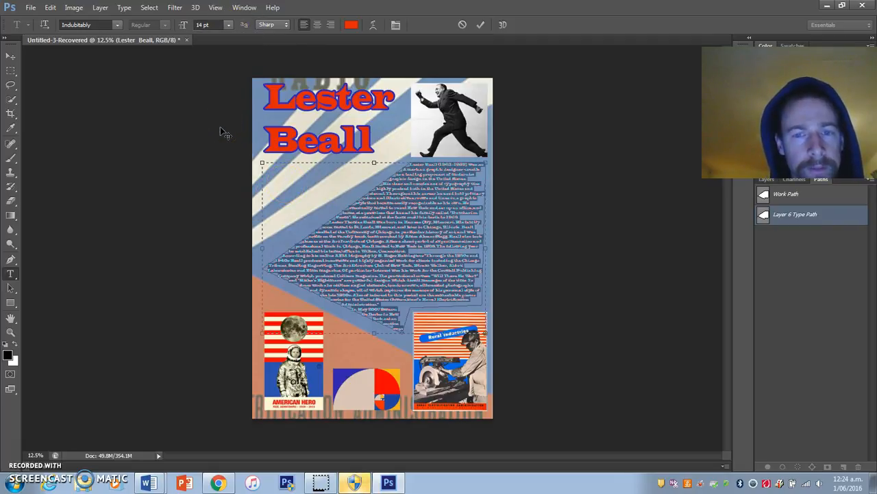
click(229, 26)
click(220, 139)
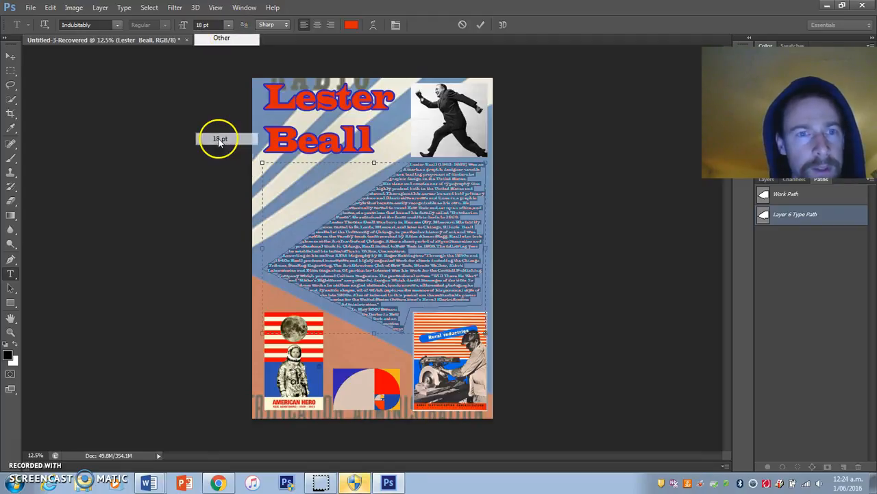
click(229, 26)
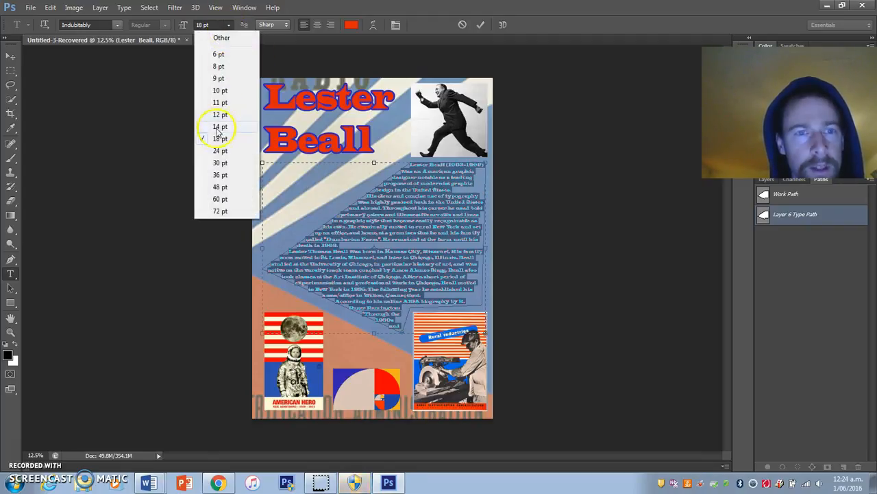
click(219, 150)
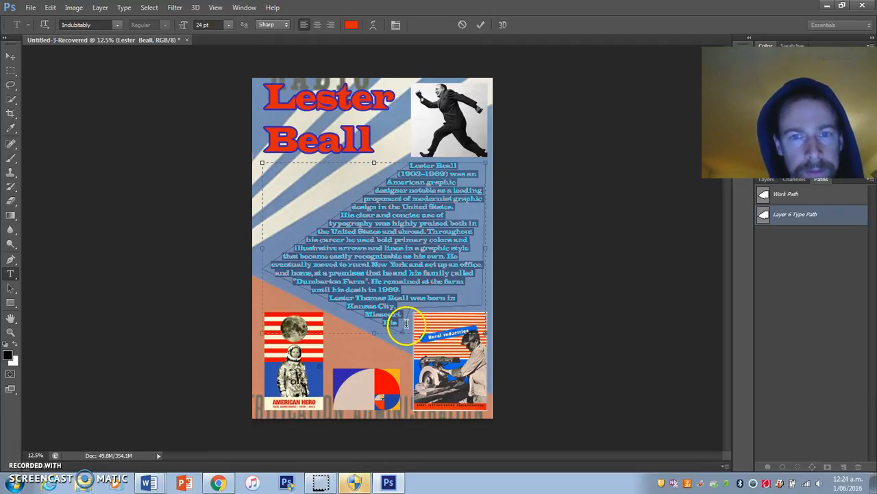
click(228, 25)
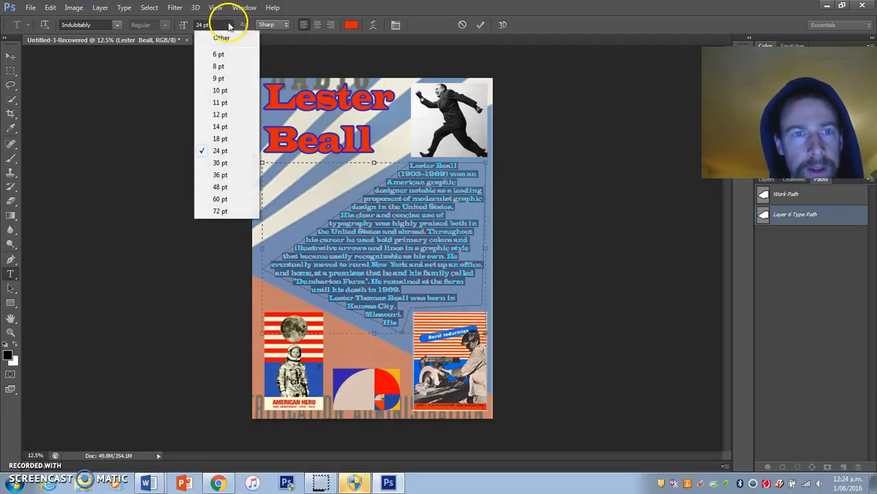
click(220, 138)
Select the whole biography text, change its colour to the darker red #b01f06 and commit the text
click(391, 319)
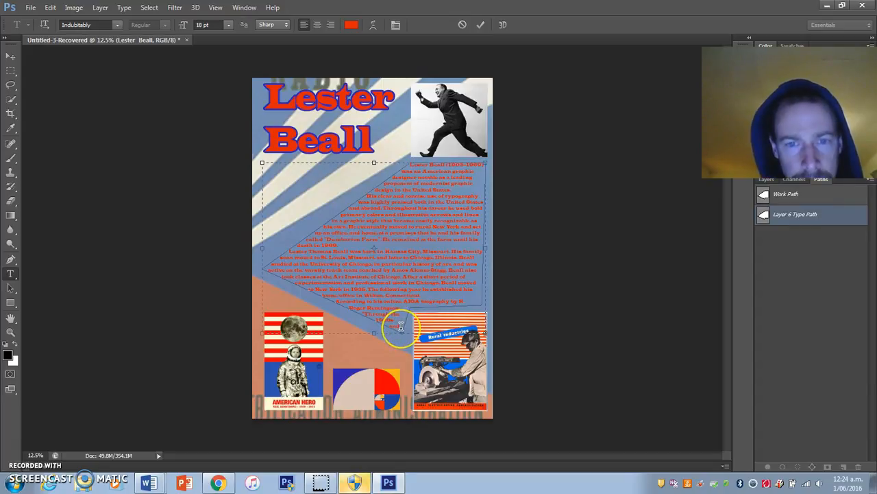
drag(401, 326, 429, 103)
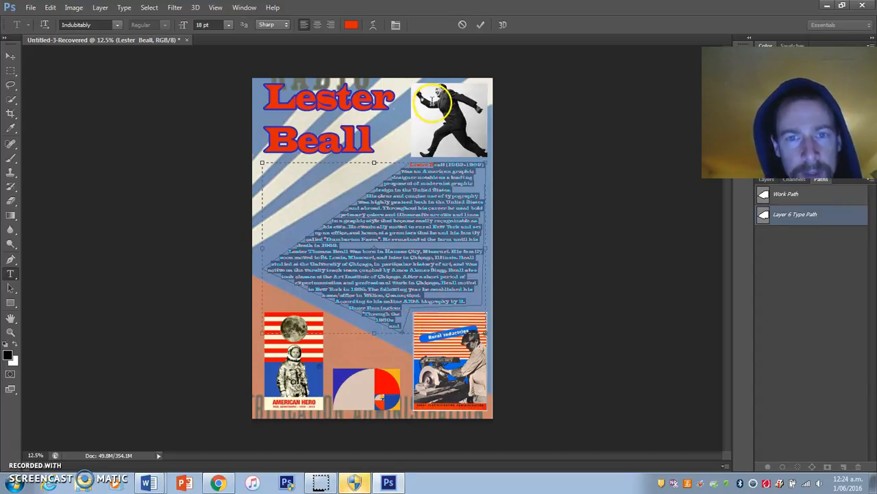
click(402, 183)
key(ctrl+a)
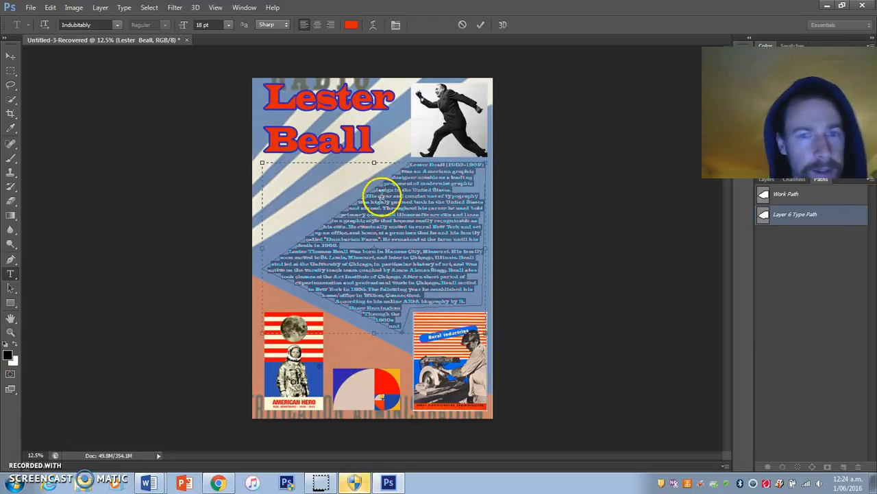
click(351, 26)
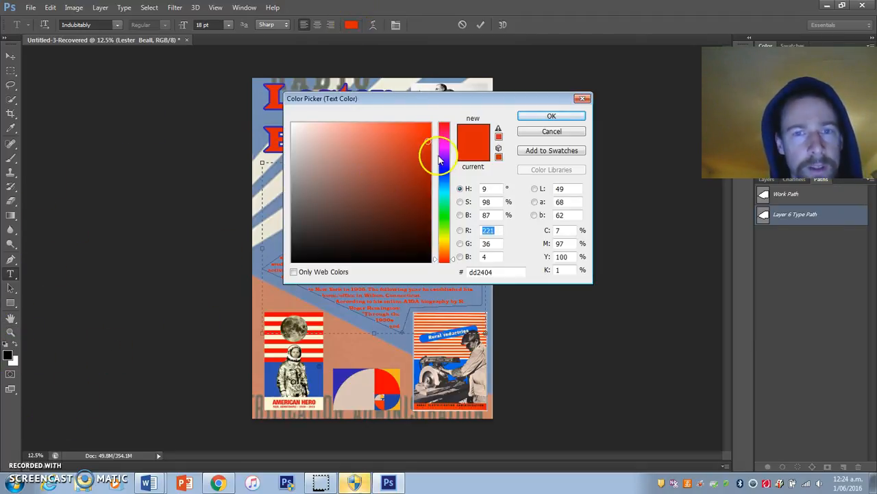
mouse_move(428, 152)
mouse_down()
mouse_move(419, 160)
mouse_move(425, 166)
mouse_up()
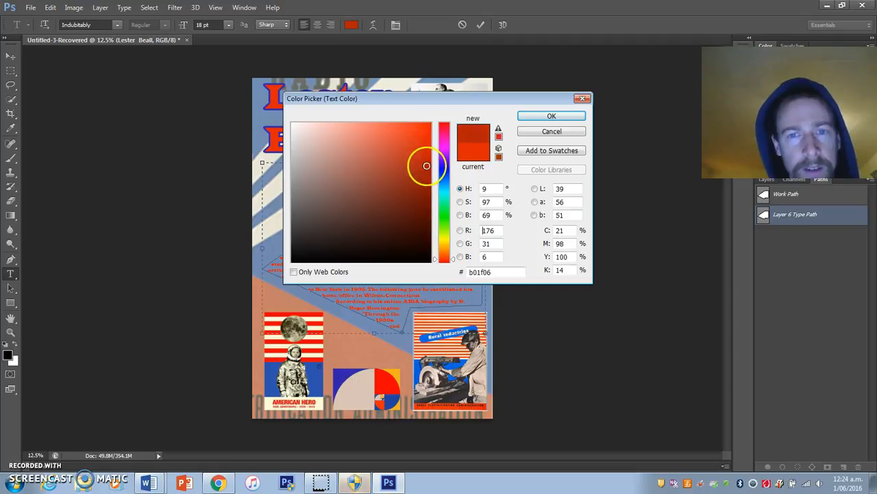
click(552, 115)
click(10, 56)
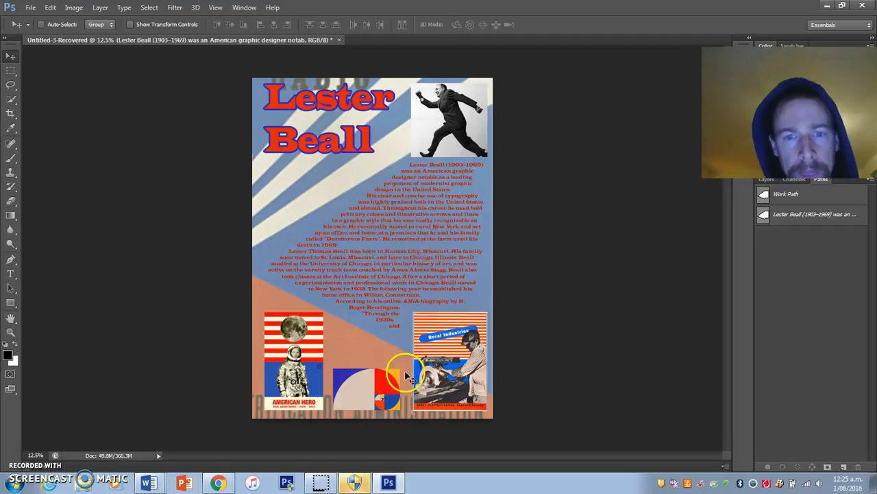
Delete the biography passage starting "According to his online AIGA biography" and trim the wording that follows "clients including"
click(10, 274)
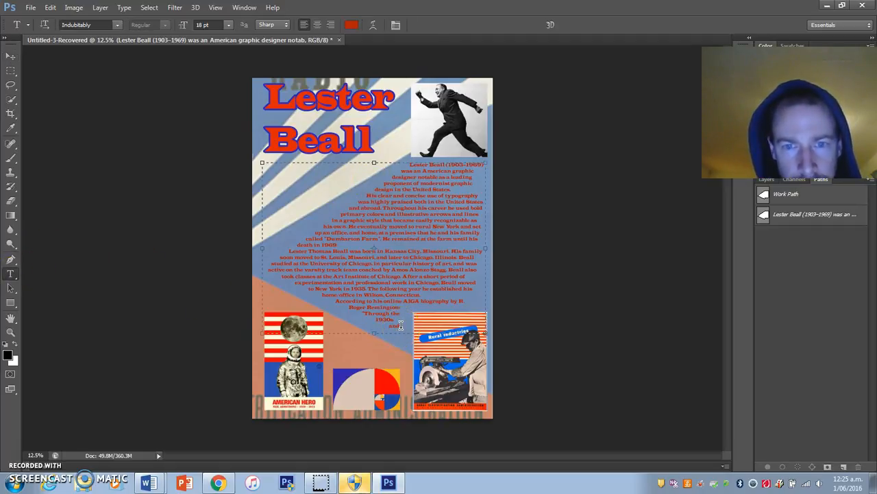
drag(388, 320, 334, 301)
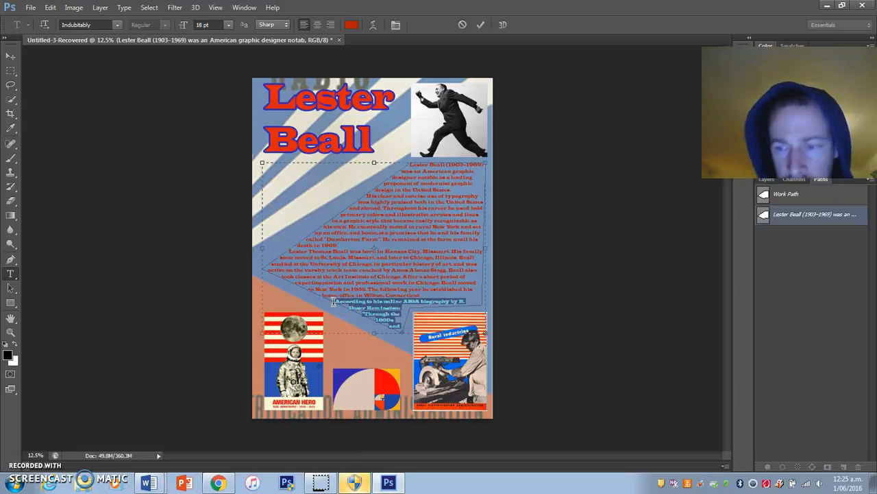
click(334, 302)
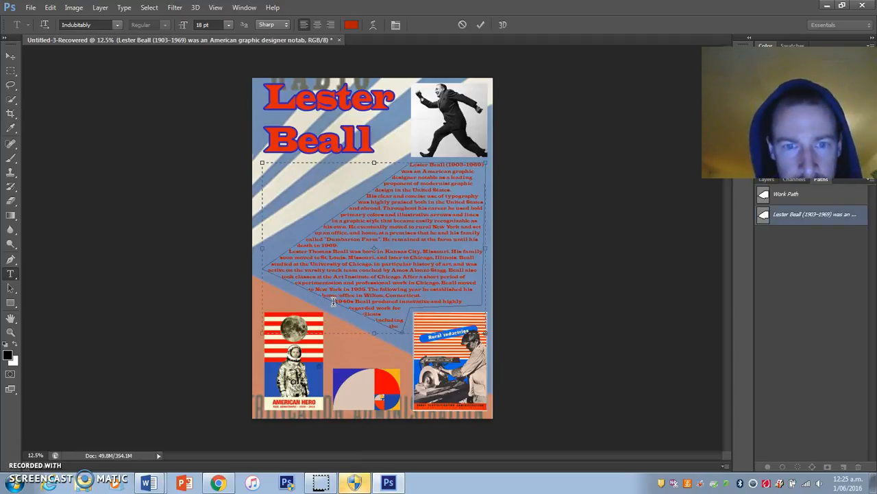
mouse_move(397, 318)
mouse_down()
mouse_move(394, 305)
mouse_move(398, 328)
mouse_up()
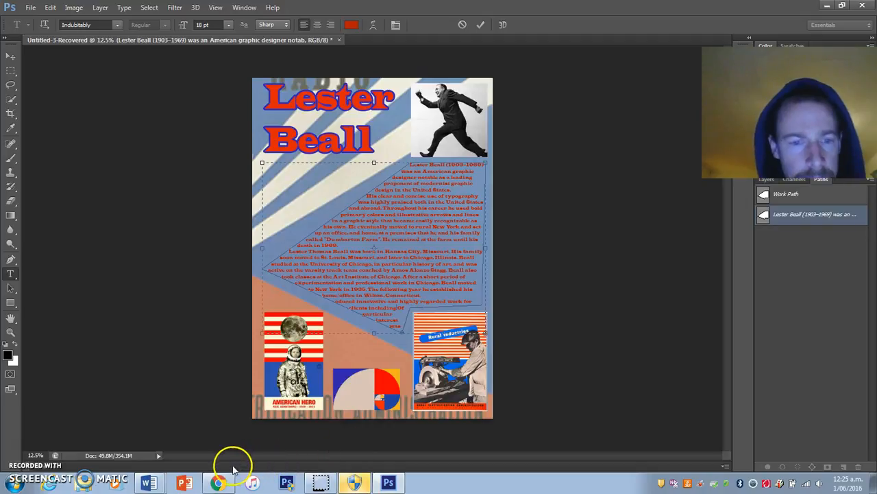
Switch to Chrome, search Google for "lester beall quote" and select the quote beginning "The moment clients realize that revisions" in the web results
click(218, 482)
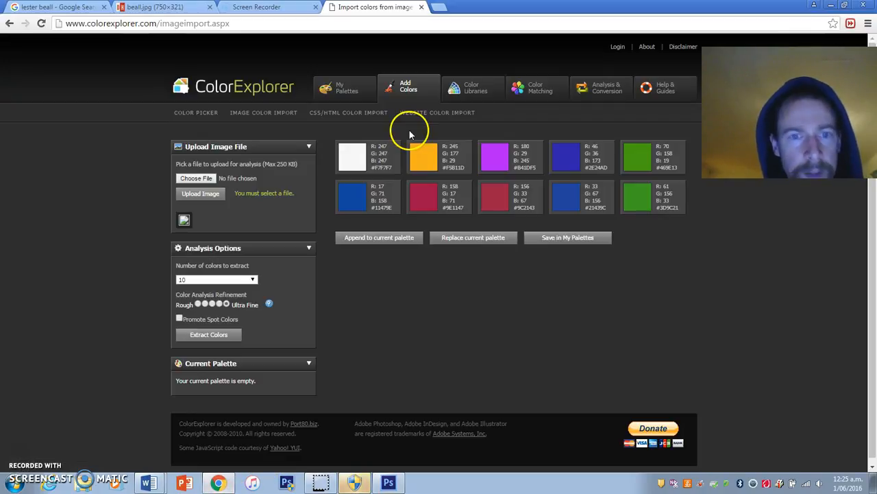
click(169, 7)
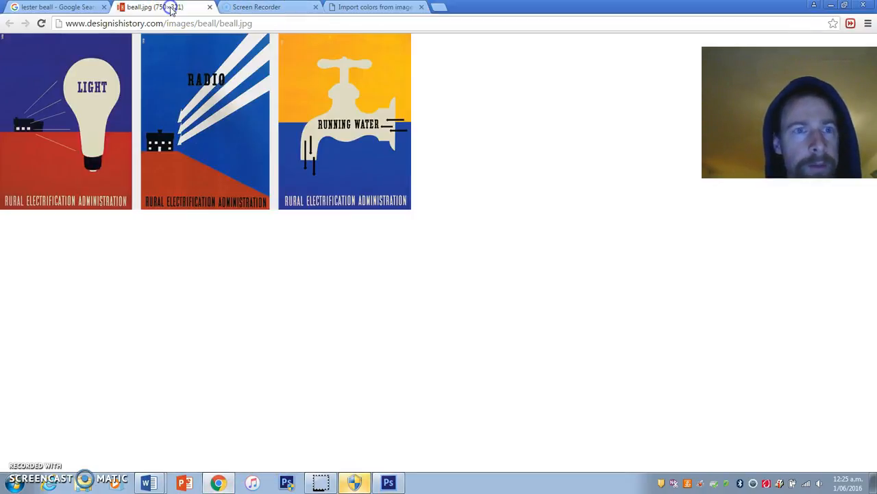
click(60, 7)
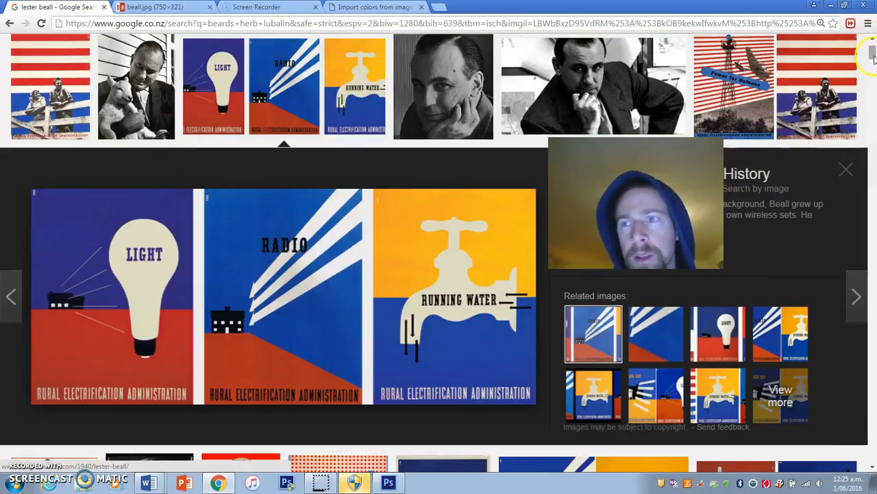
scroll(872, 58, up, 3)
click(185, 51)
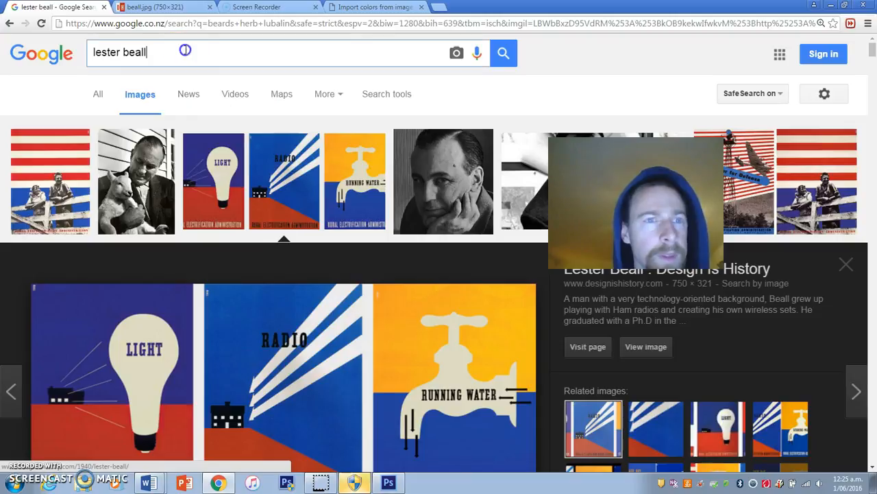
text(quote)
key(Return)
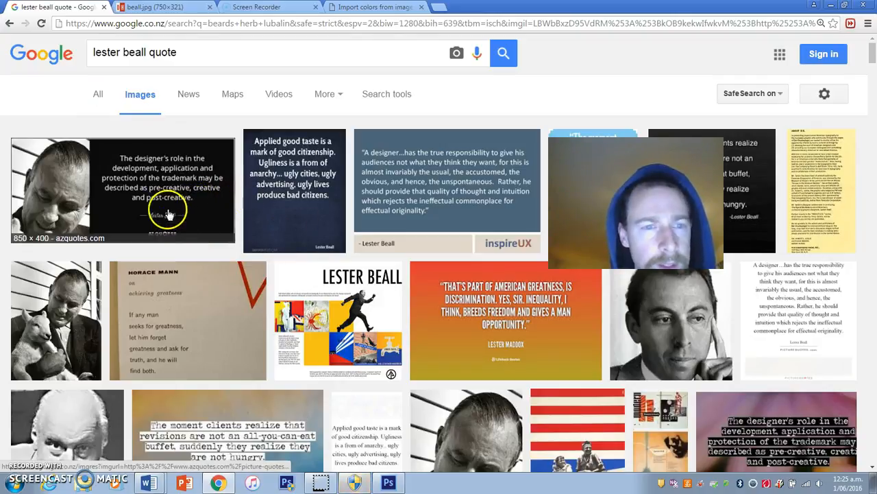
click(98, 94)
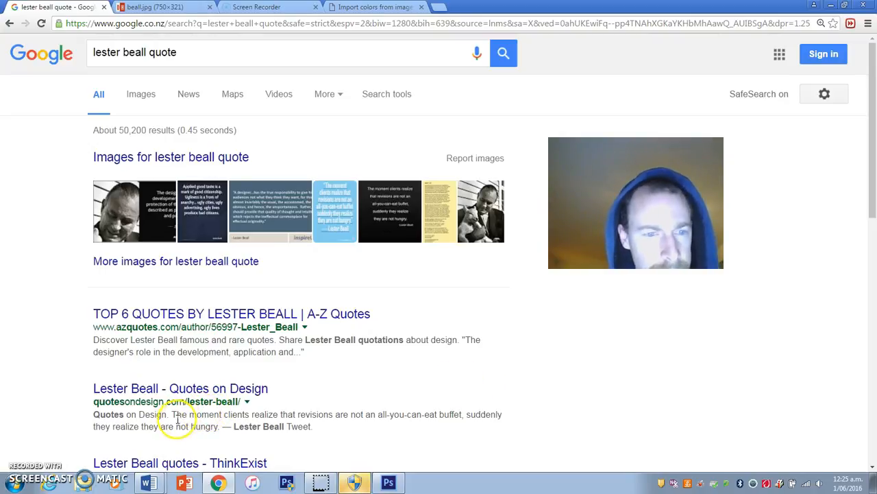
drag(171, 414, 210, 426)
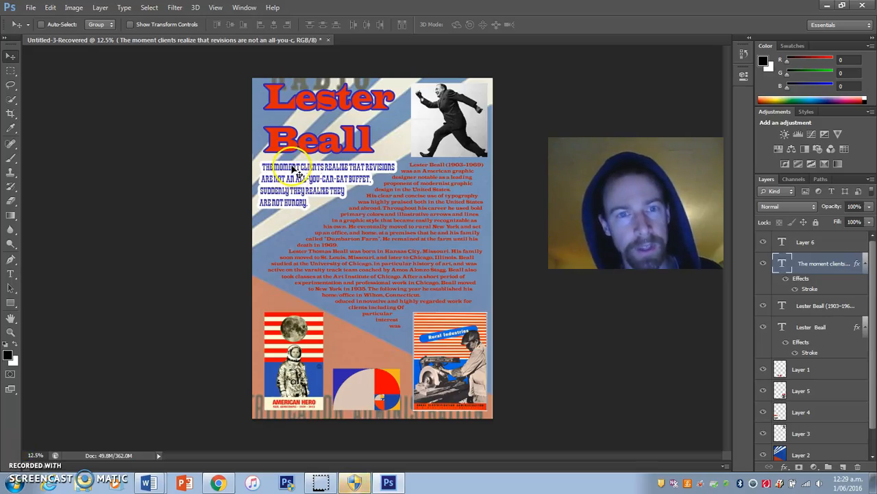
Nudge the outlined quote text slightly up and left beneath the Lester Beall title on the poster
drag(298, 173, 295, 168)
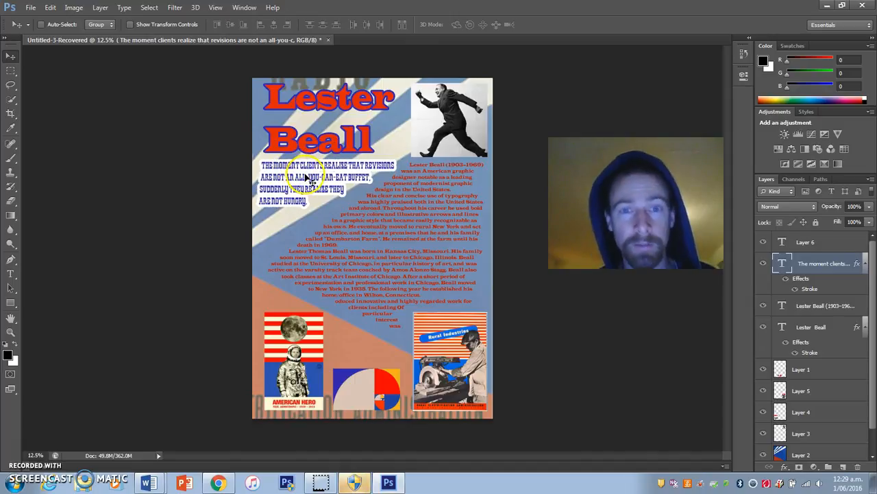